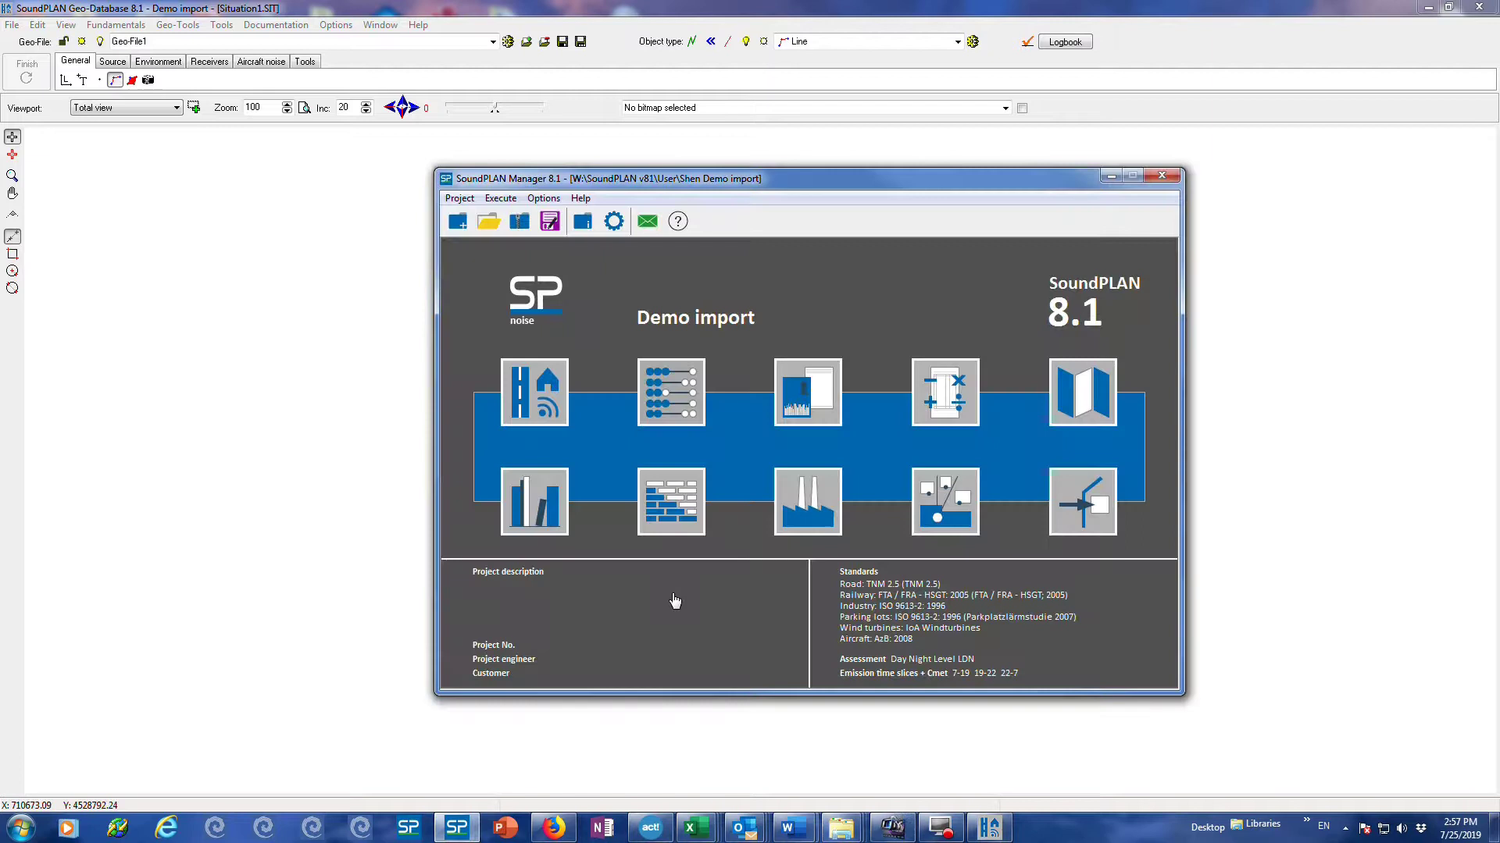
- Launch the Spreadsheet module and open the 2ftcontourclip ft.dbf contour table
{"action": "left_click", "coordinate": [938, 403]}
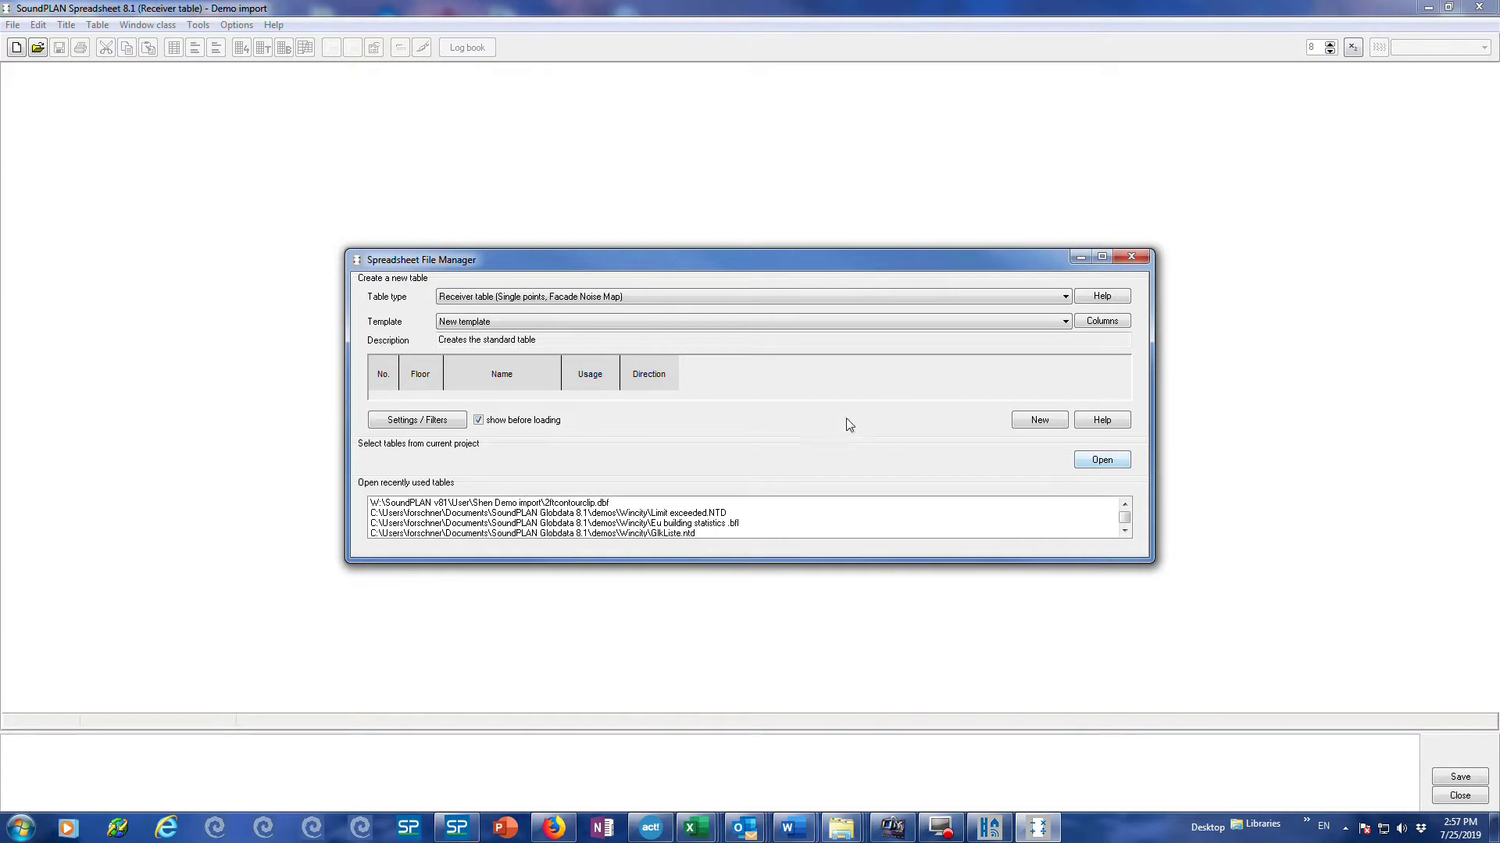
{"action": "left_click", "coordinate": [1131, 258]}
{"action": "left_click", "coordinate": [37, 47]}
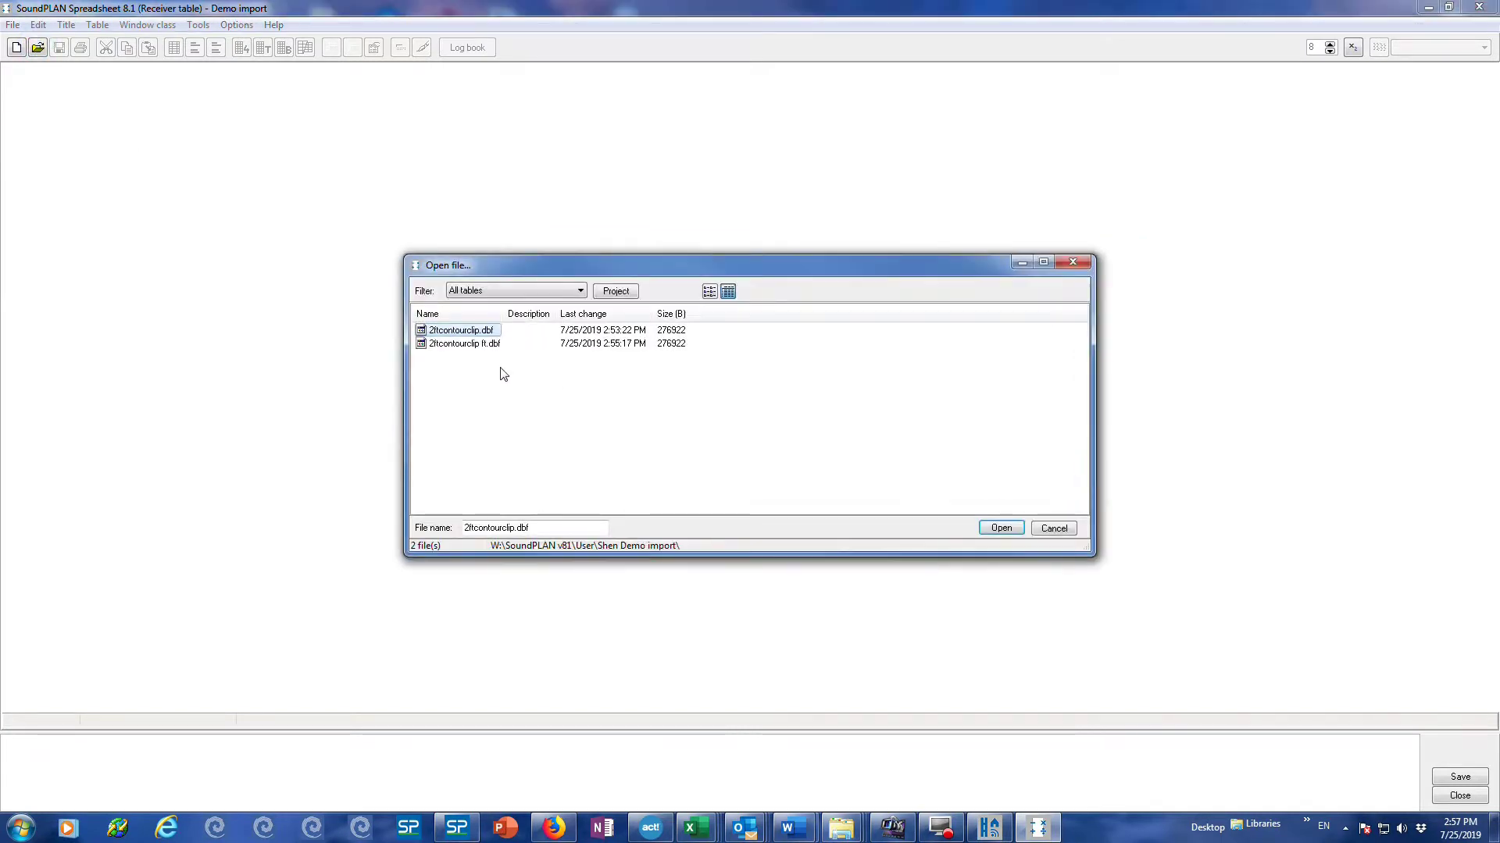
{"action": "left_click", "coordinate": [434, 352]}
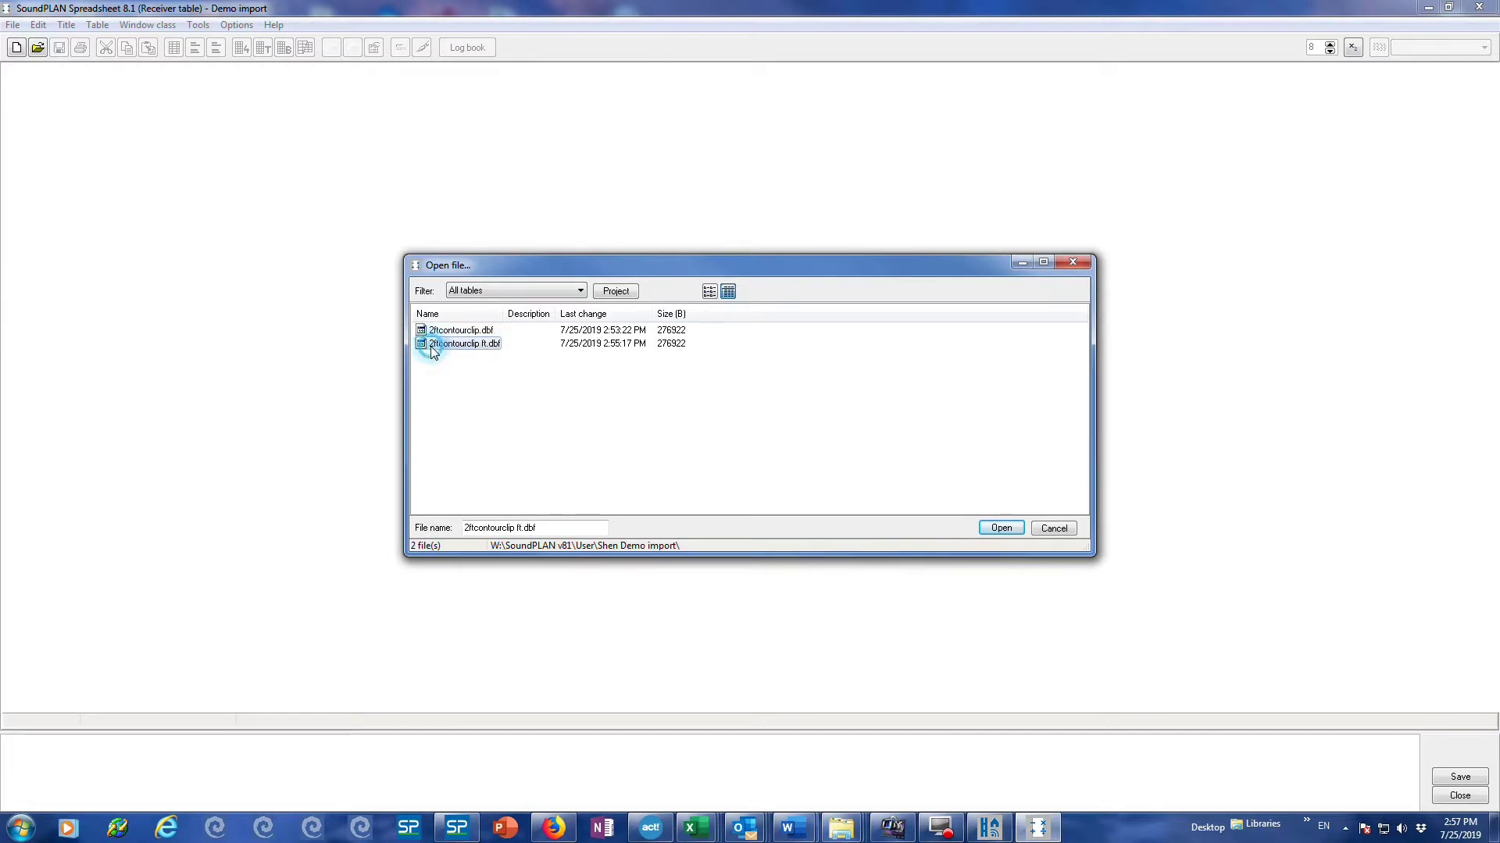
- Replace ' ft' with nothing throughout the ELEVATION column, then save the table
{"action": "double_click", "coordinate": [473, 347]}
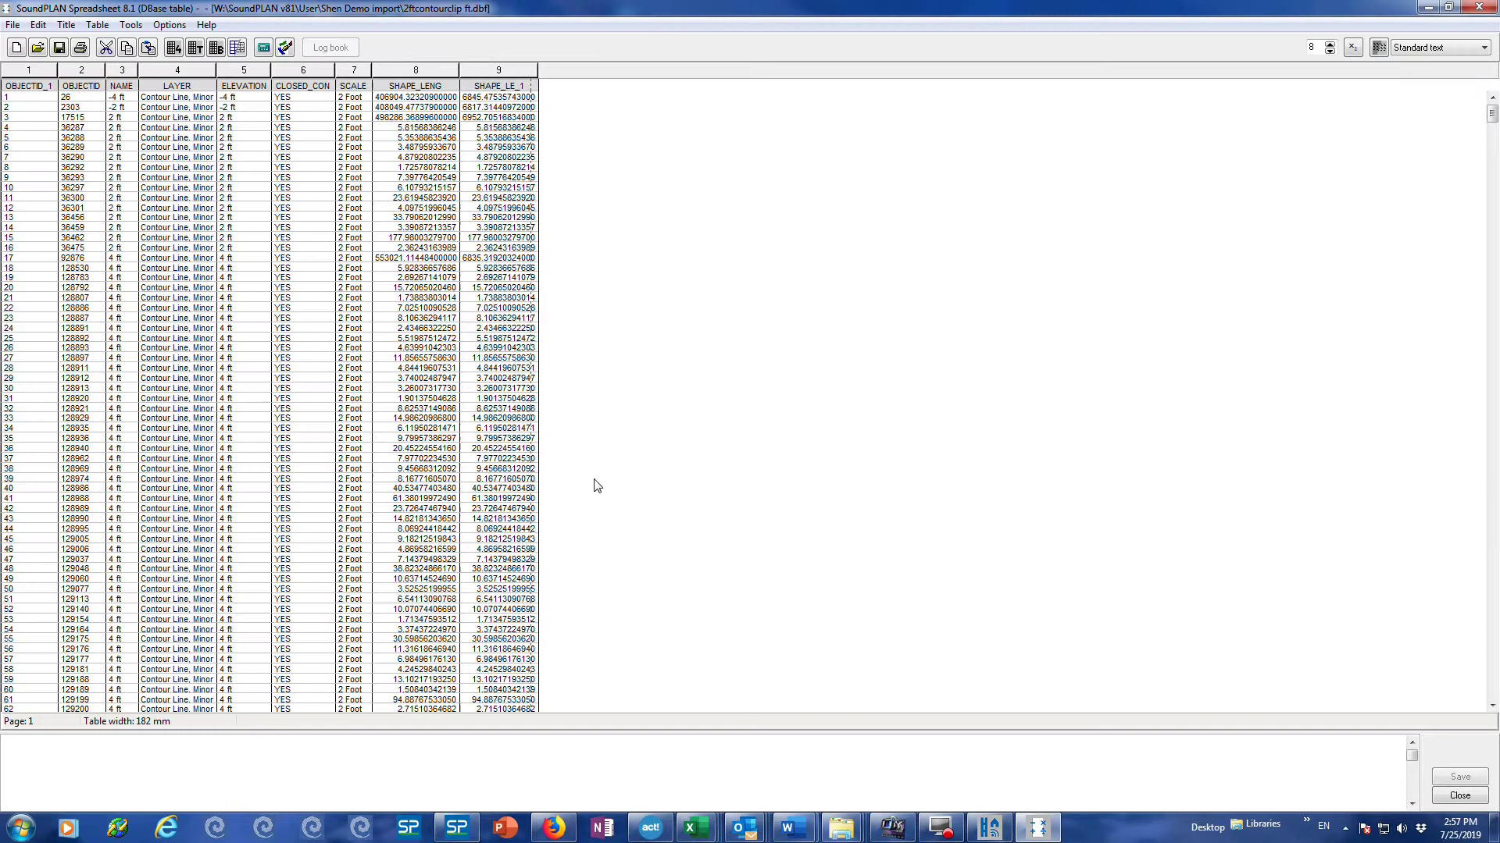
{"action": "left_click", "coordinate": [239, 99]}
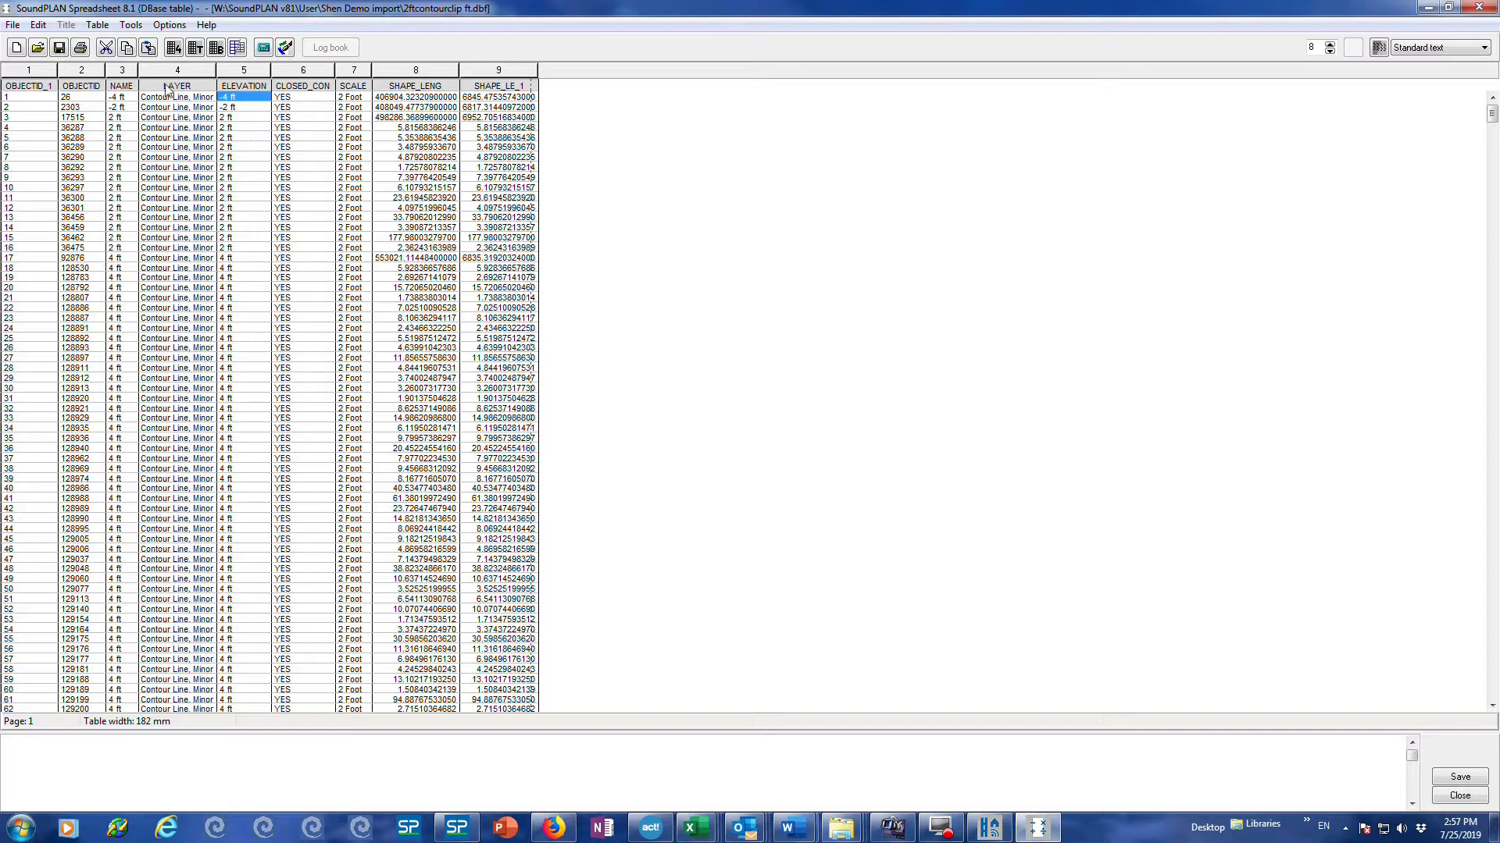
{"action": "left_click", "coordinate": [37, 25]}
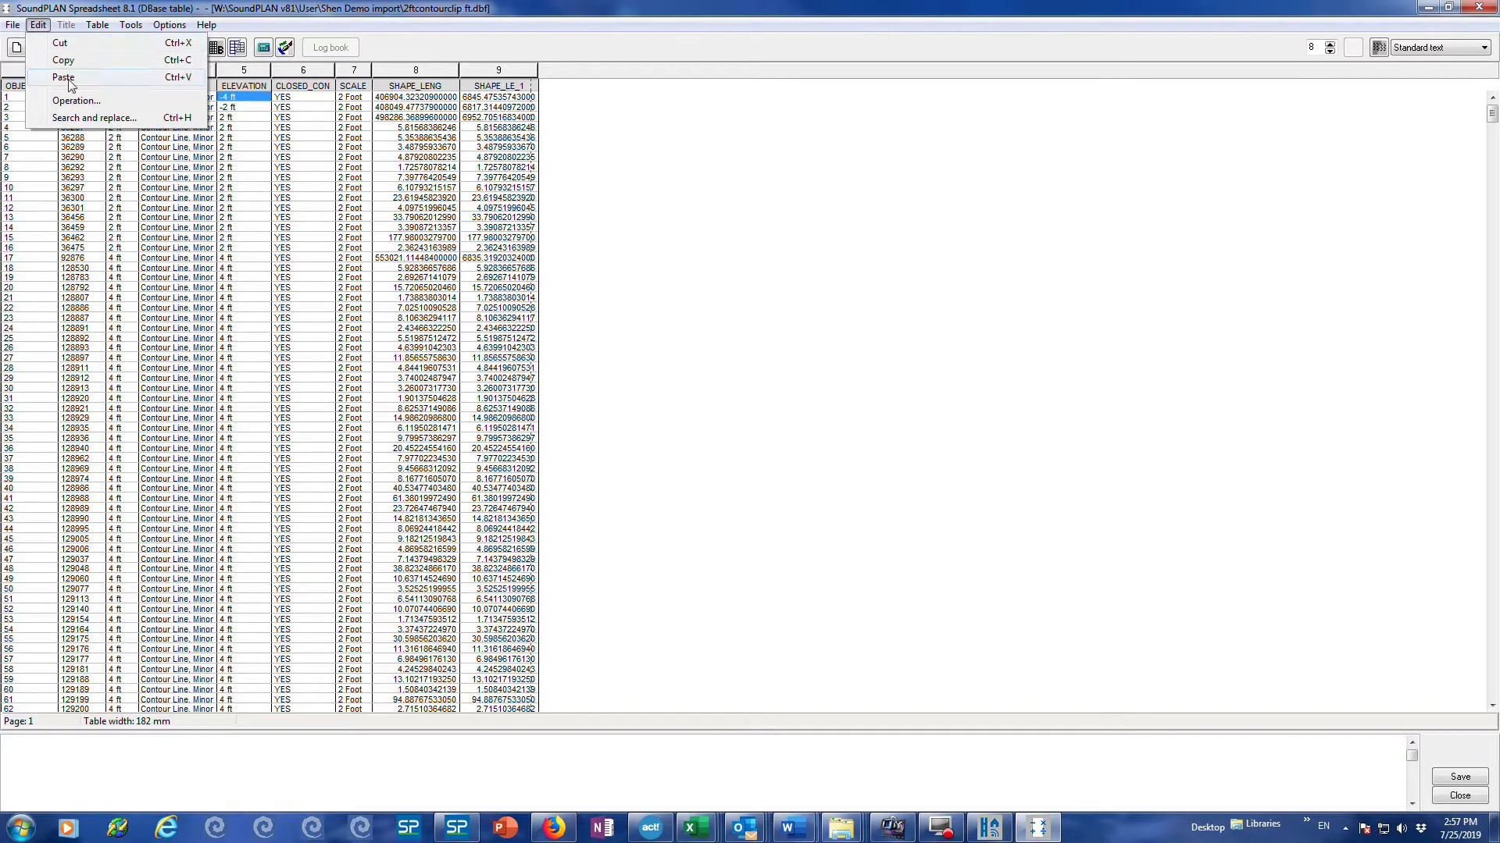
{"action": "left_click", "coordinate": [86, 119]}
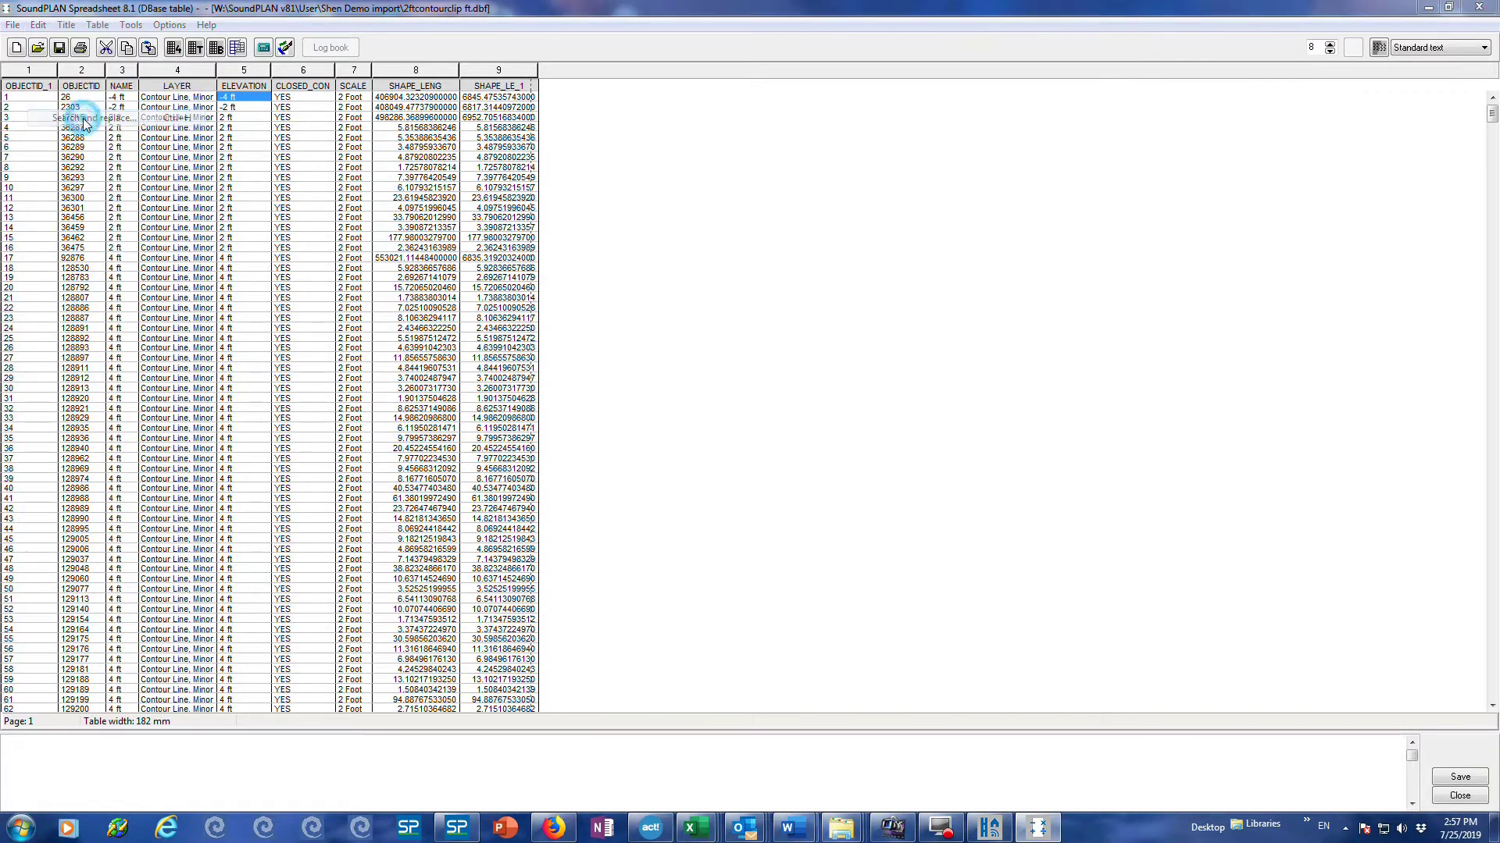
{"action": "left_click_drag", "start_coordinate": [719, 384], "coordinate": [700, 388]}
{"action": "key", "text": "BackSpace"}
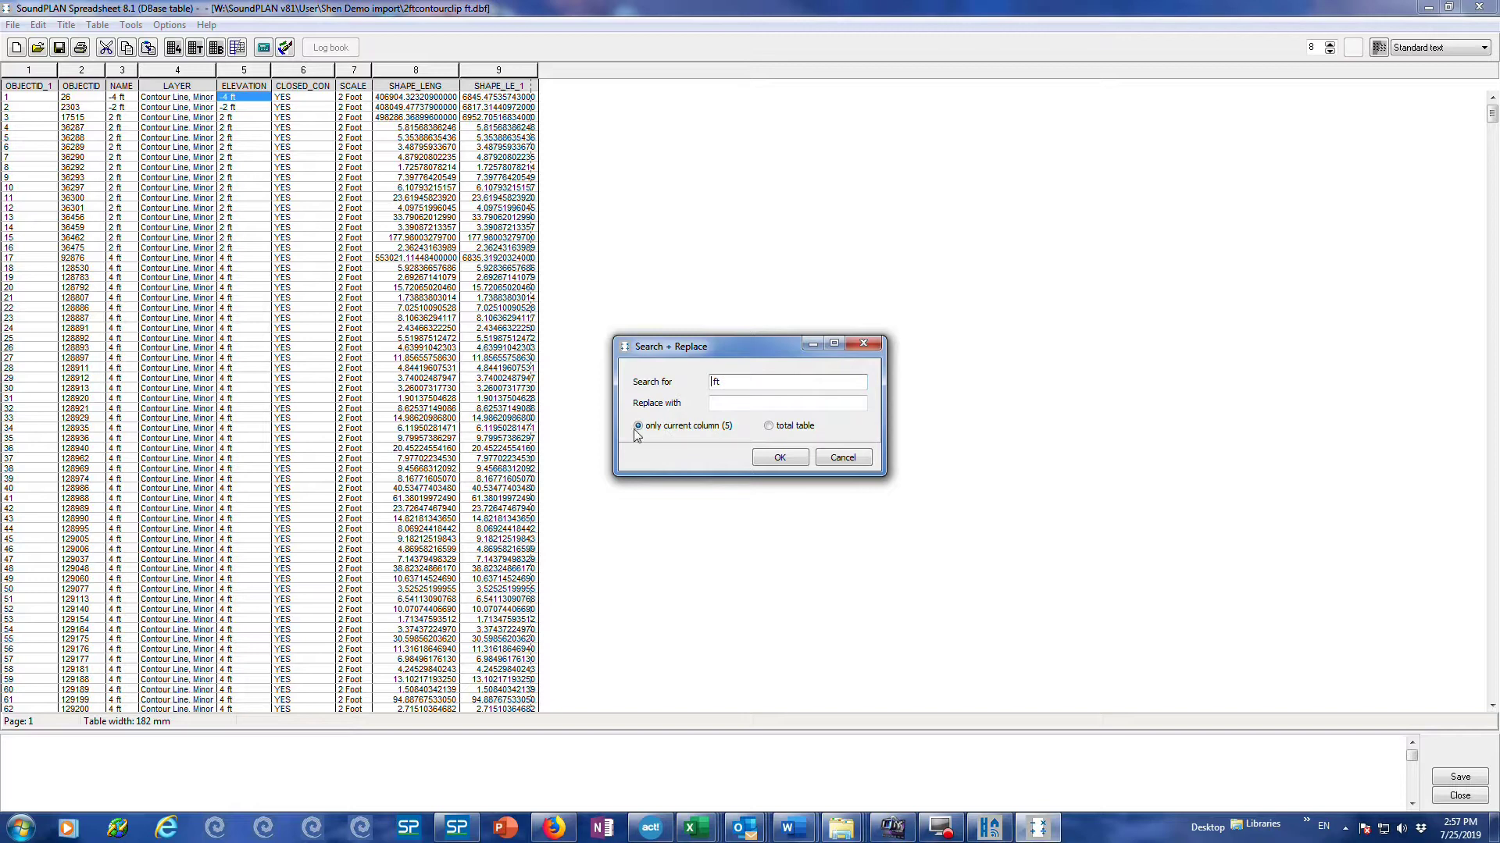
{"action": "left_click", "coordinate": [778, 459]}
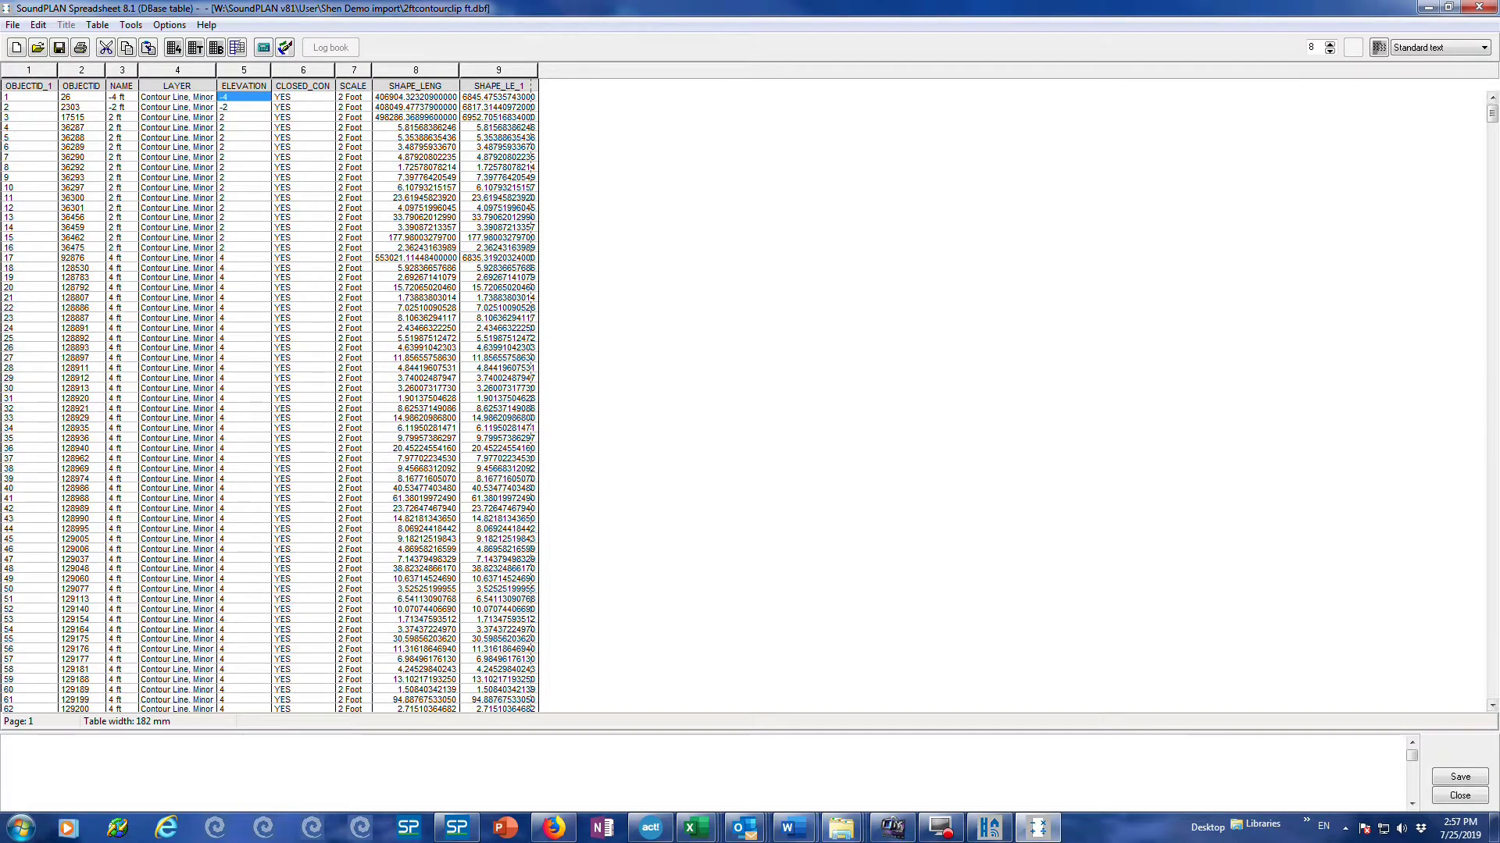
{"action": "left_click_drag", "start_coordinate": [1492, 113], "coordinate": [1492, 689]}
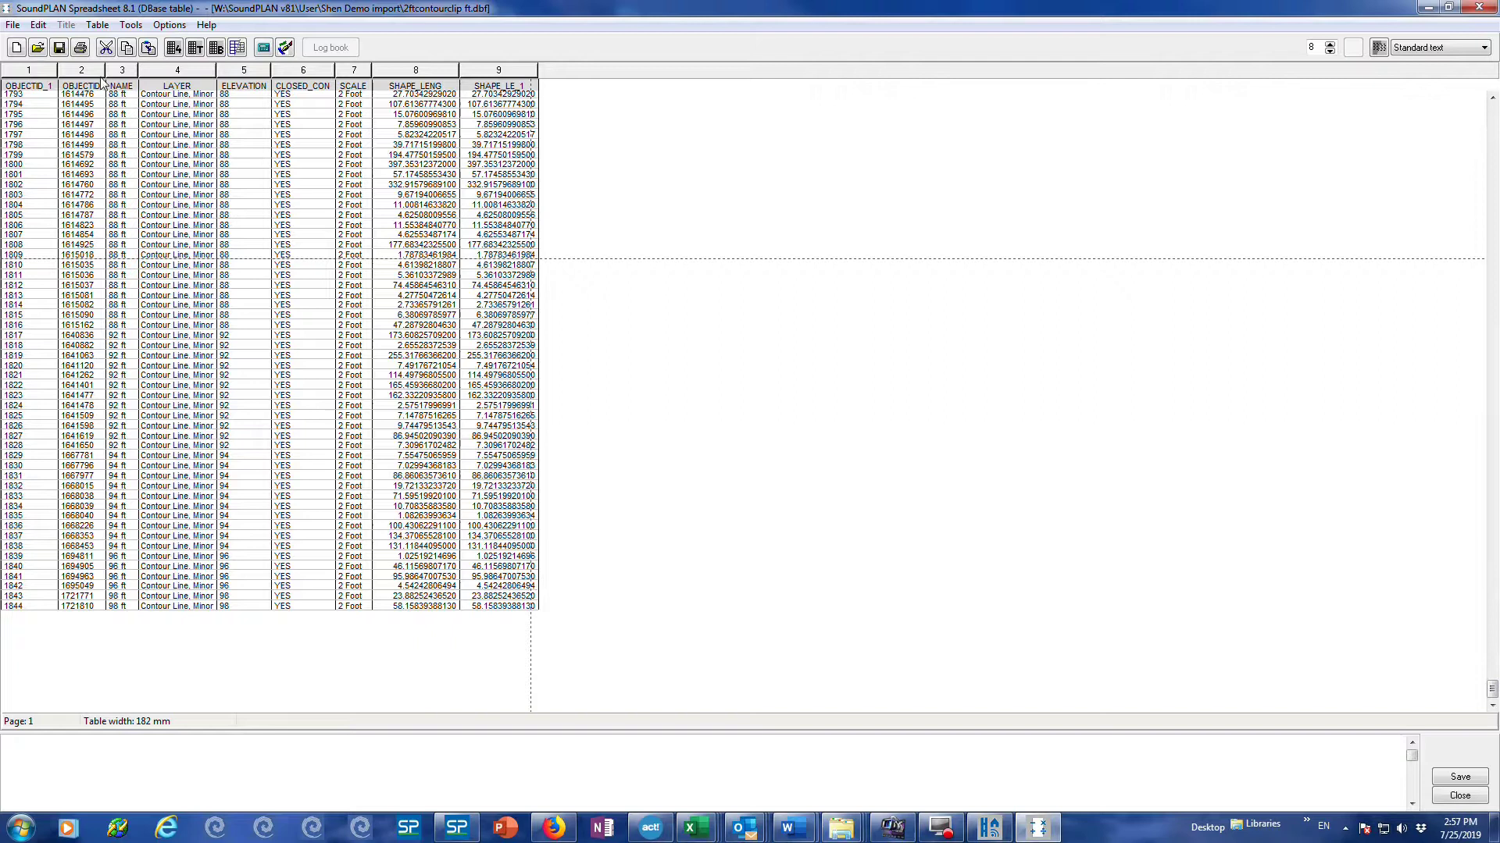
{"action": "left_click", "coordinate": [63, 52]}
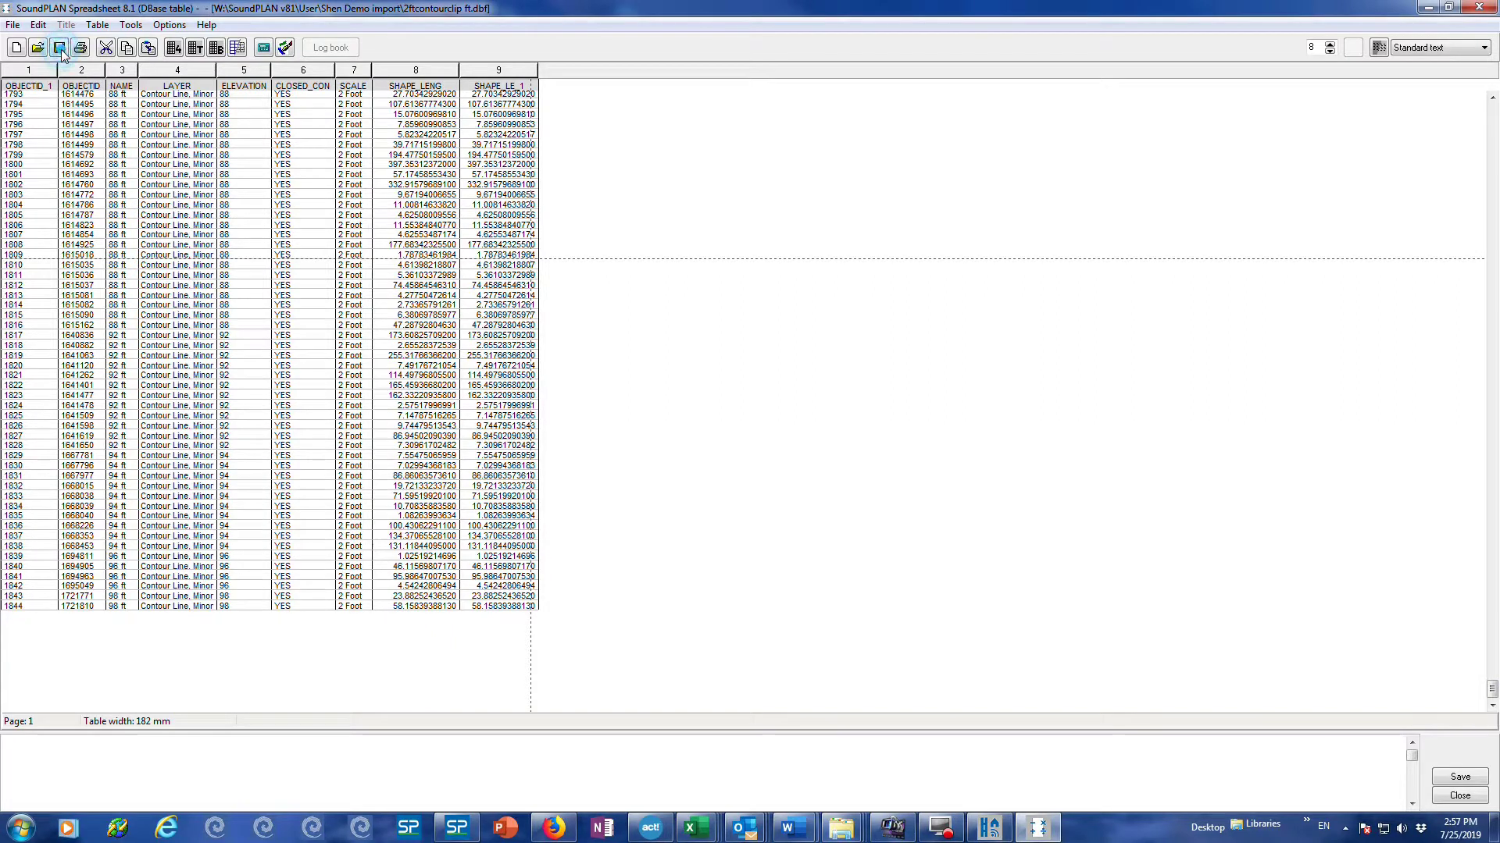
- Close the spreadsheet and start an ESRI Shapefile import in the Geo-Database
{"action": "left_click", "coordinate": [1489, 8]}
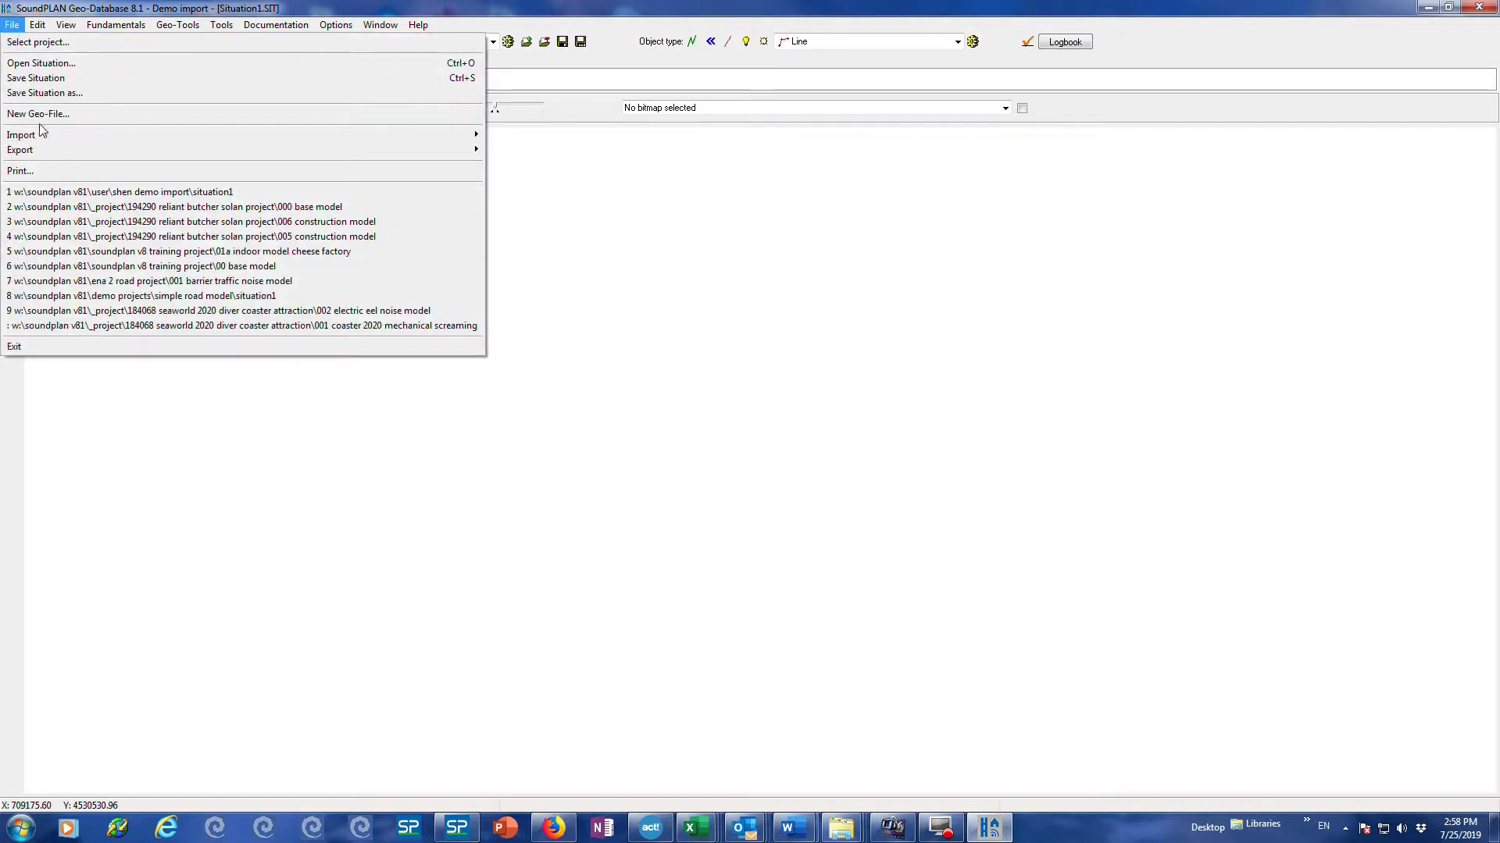
{"action": "mouse_move", "coordinate": [437, 136]}
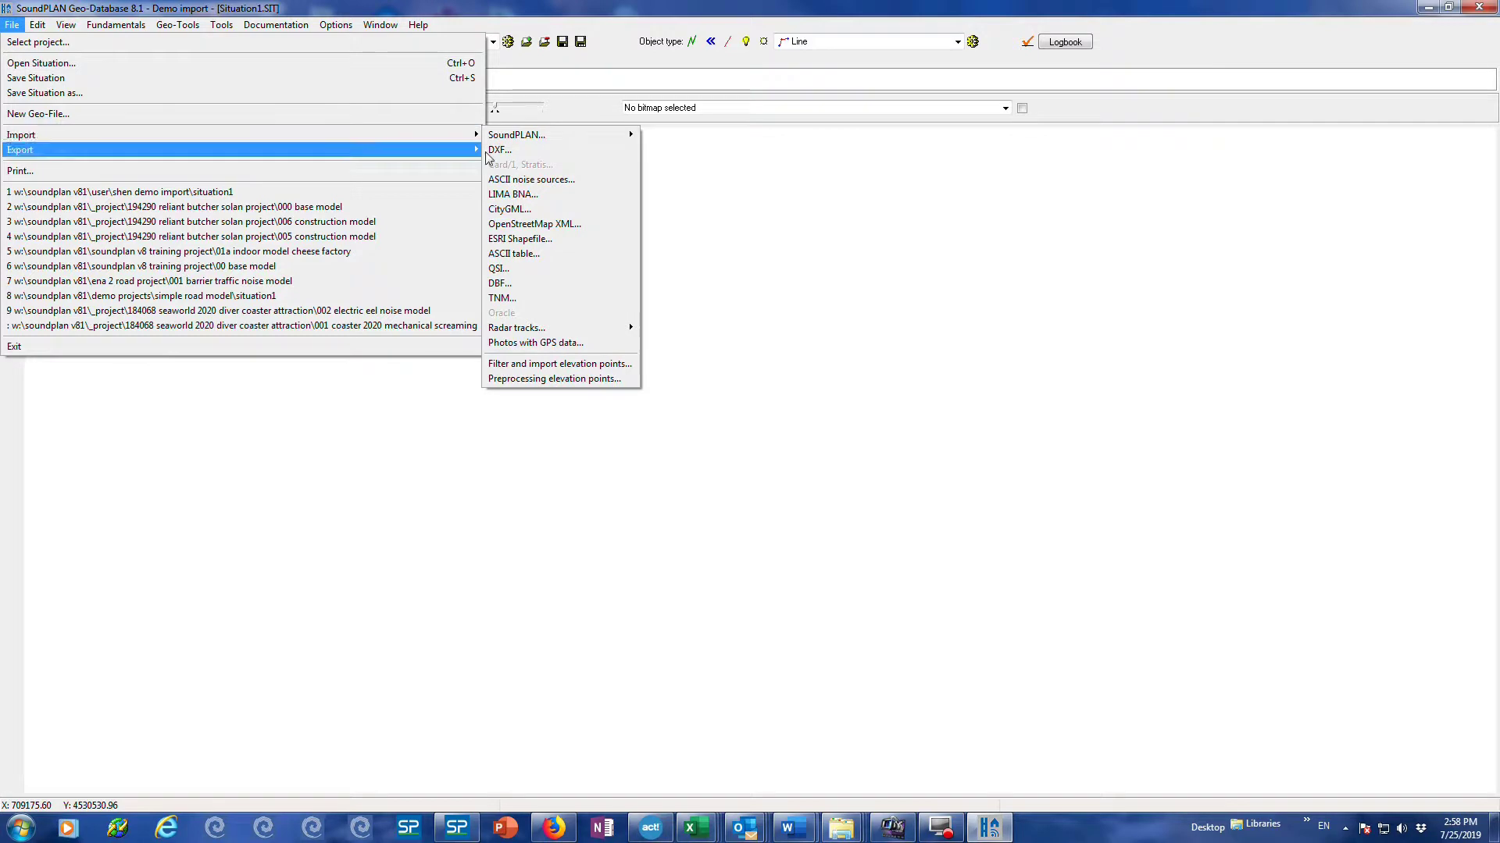
- Set the import object type to Elevation line and choose 2ftcontourclip.shp as source
{"action": "left_click", "coordinate": [561, 242]}
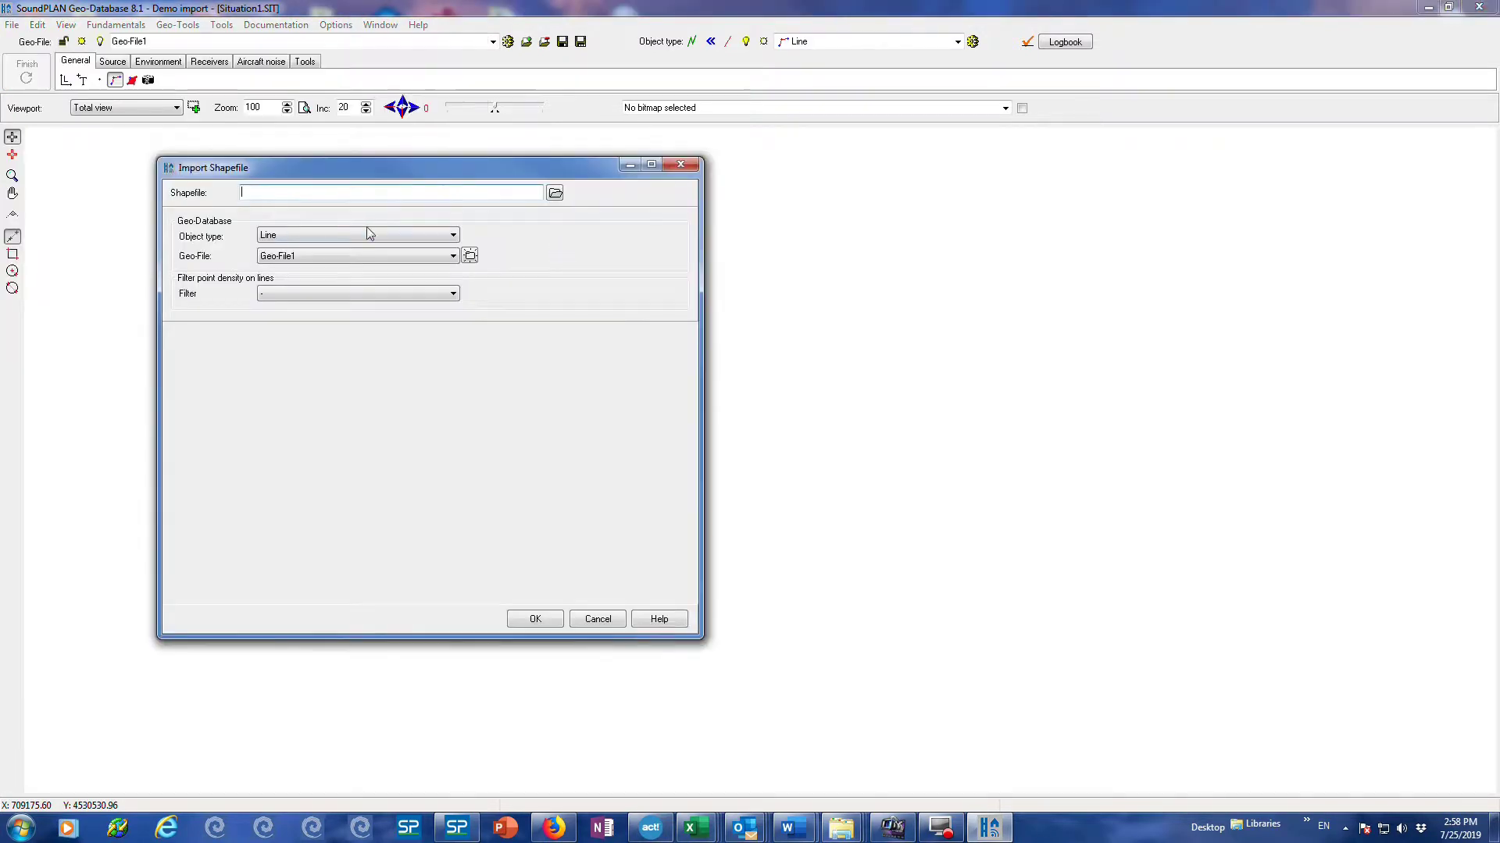
{"action": "left_click", "coordinate": [369, 236]}
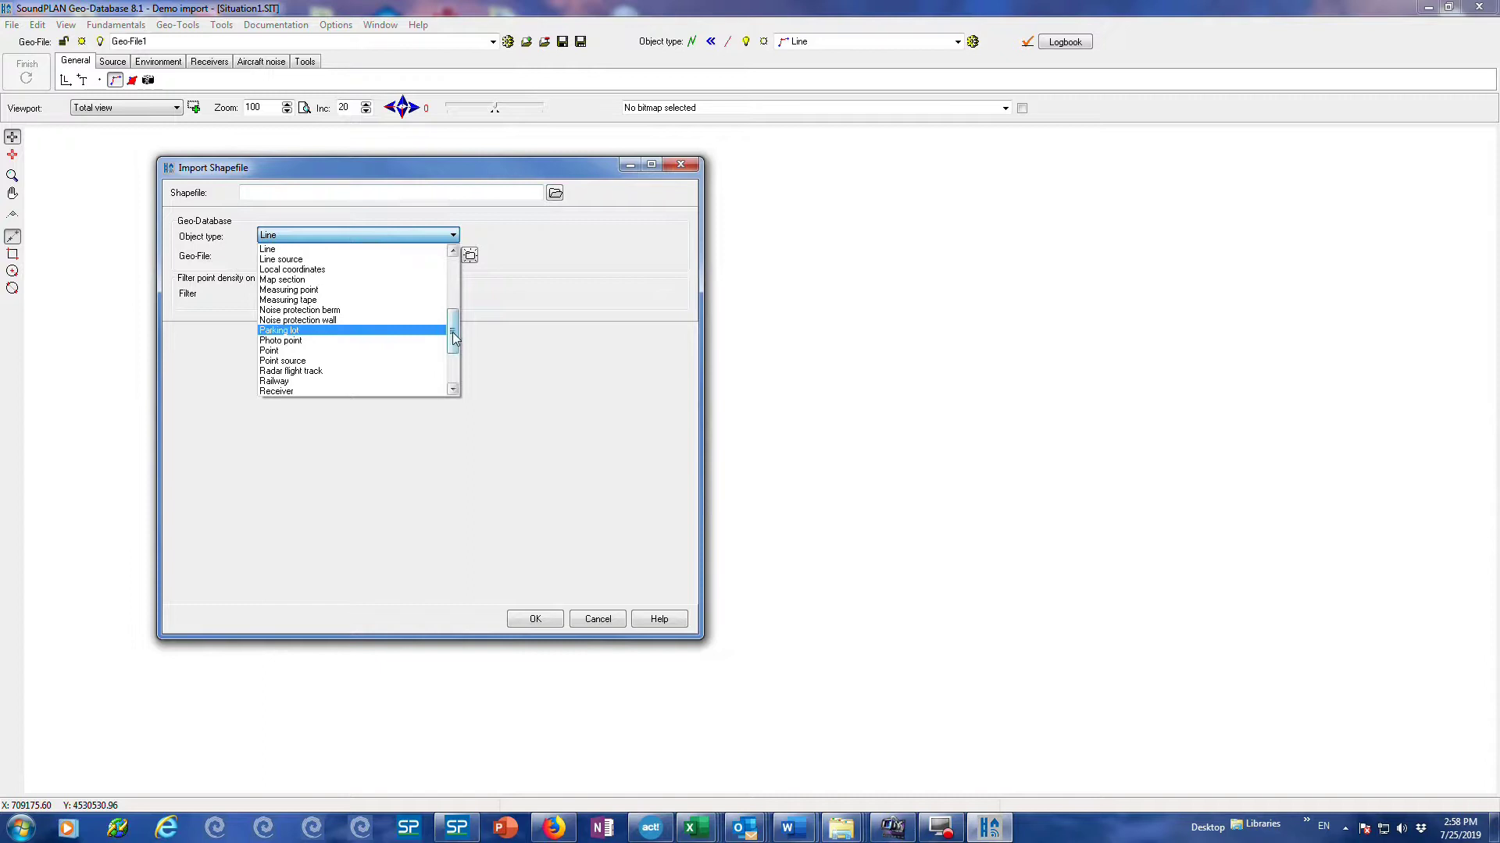
{"action": "scroll", "coordinate": [452, 331], "scroll_direction": "up", "scroll_amount": 7}
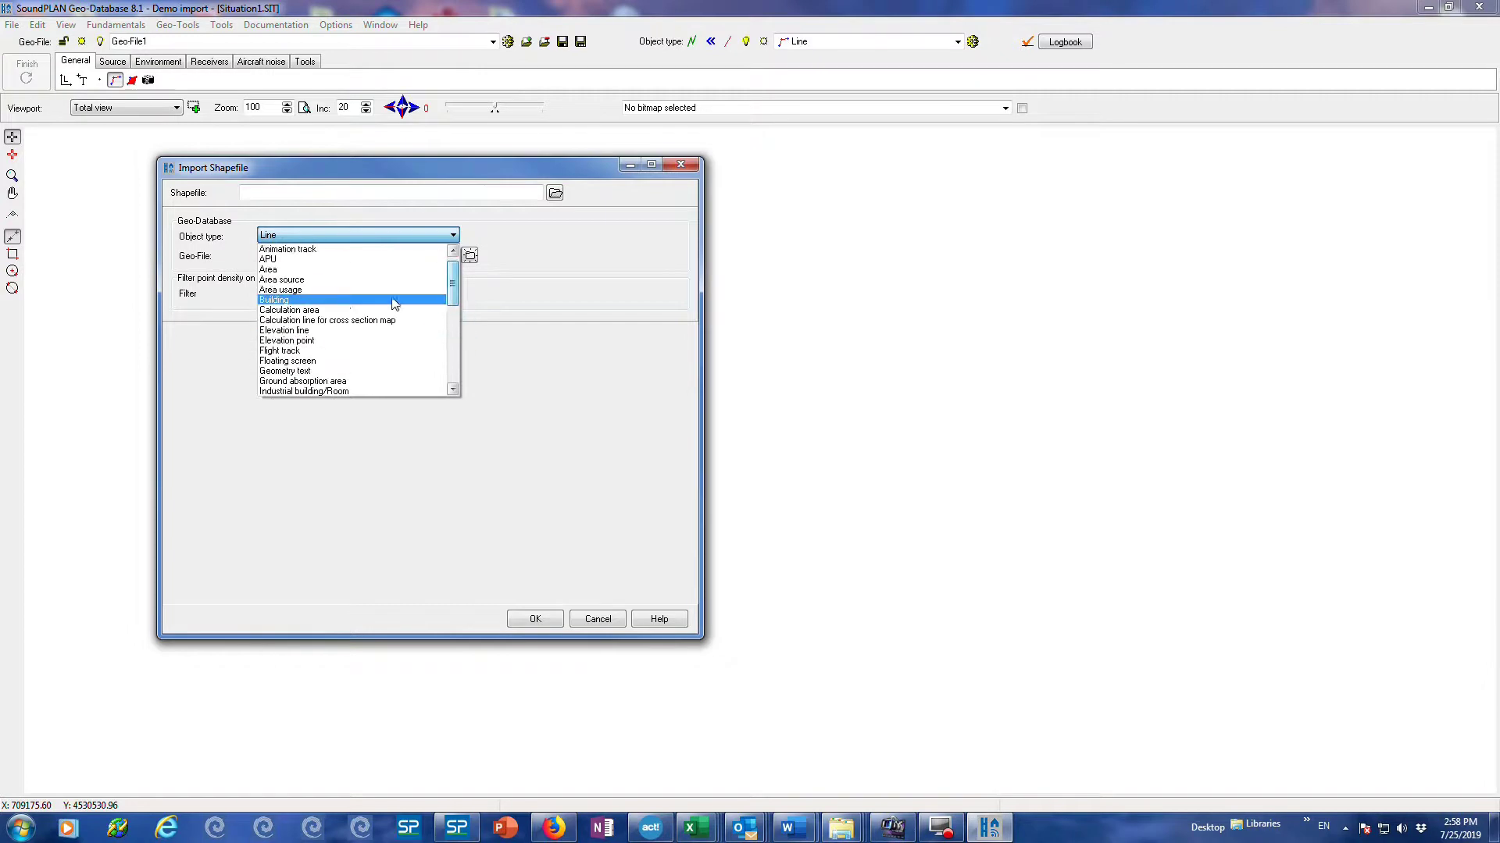
{"action": "left_click", "coordinate": [337, 330]}
{"action": "left_click", "coordinate": [549, 193]}
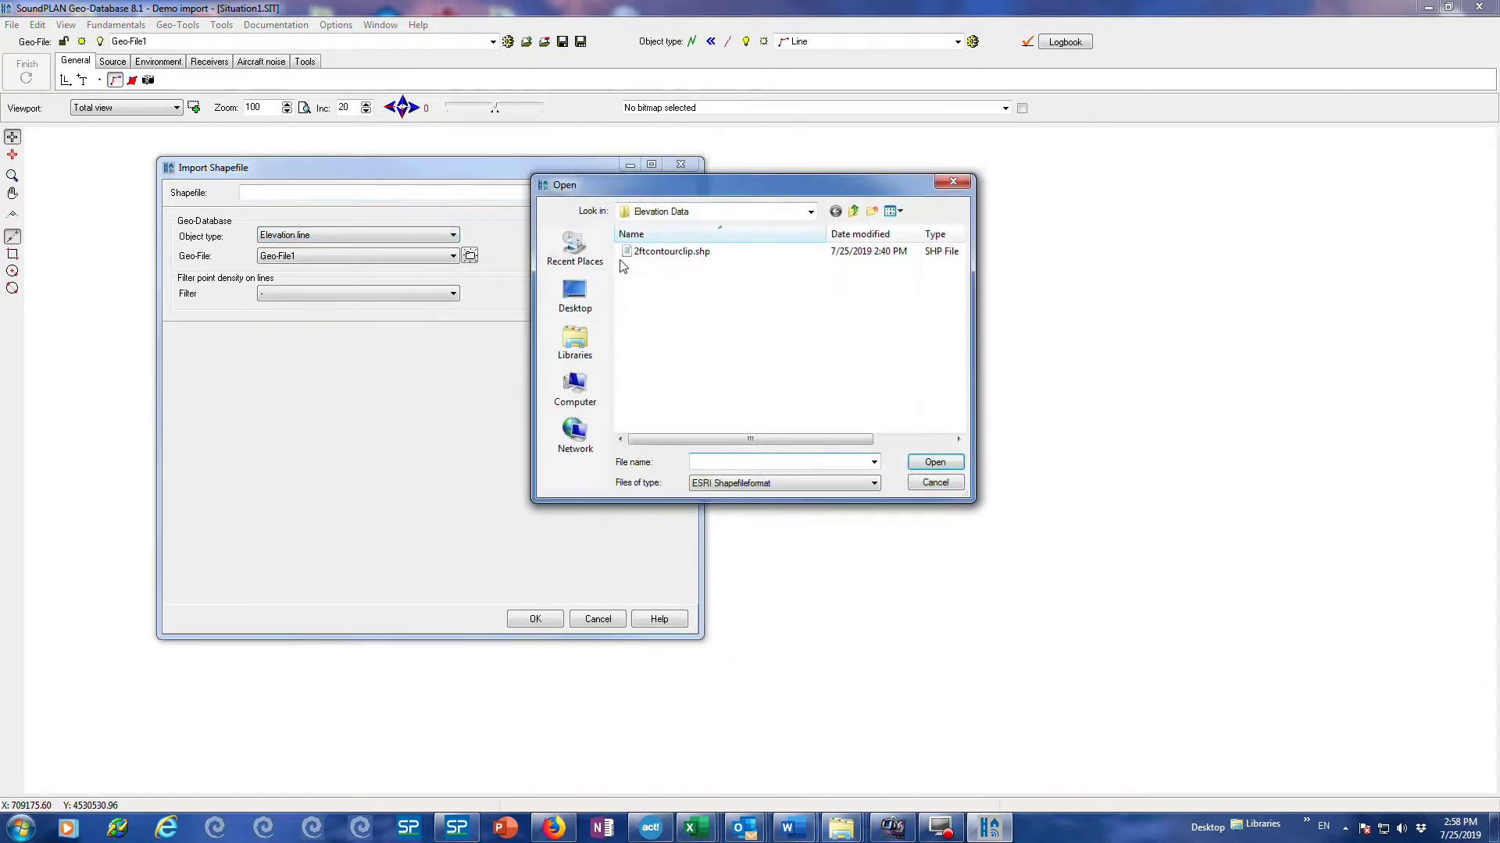
{"action": "double_click", "coordinate": [669, 252]}
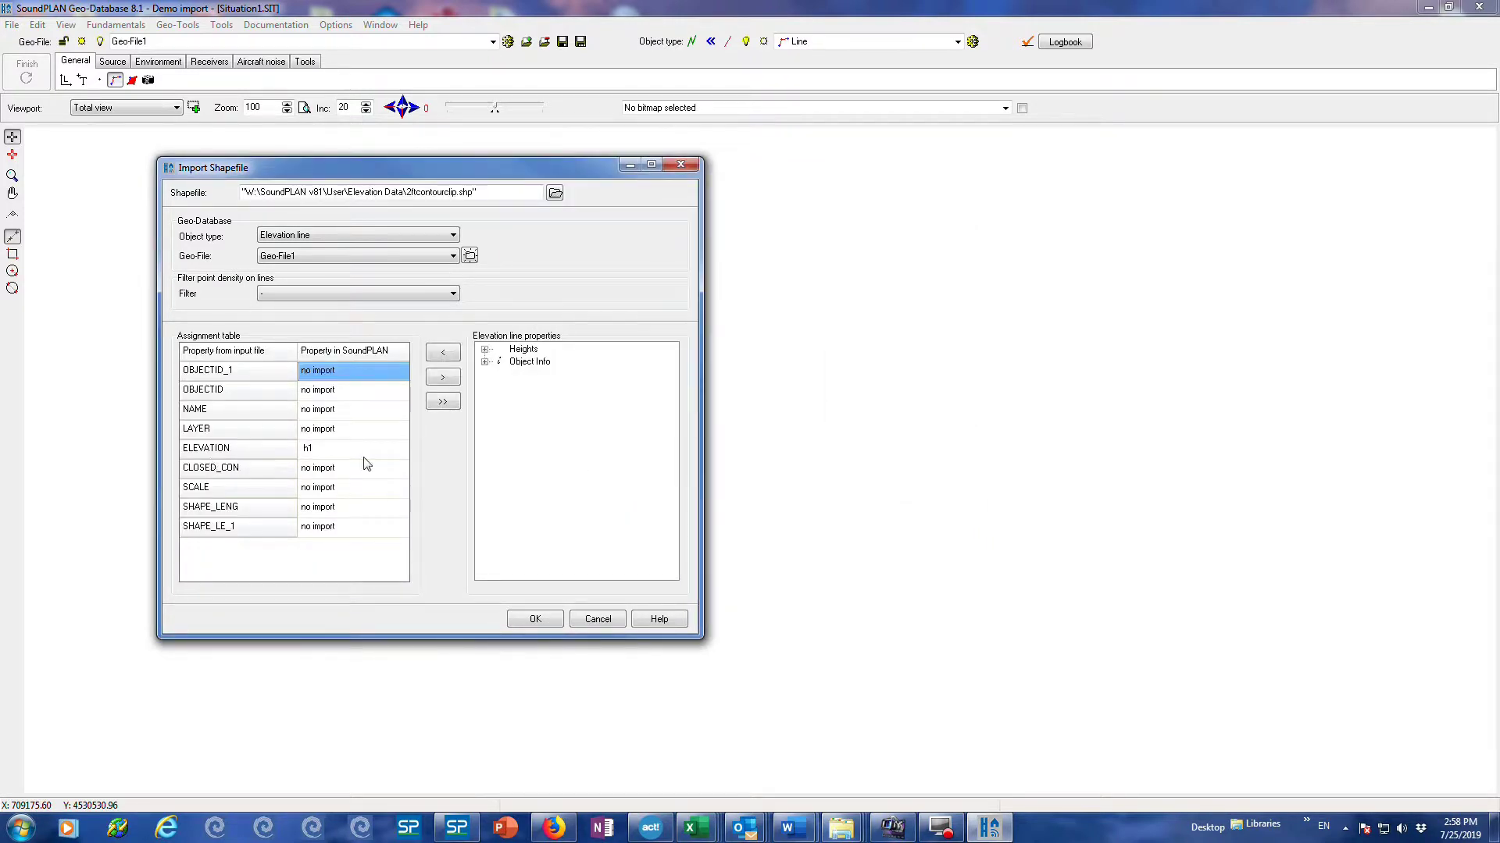
- Map ELEVATION to h1 with a 0.5 m filter, importing without coordinate transformation
{"action": "left_click", "coordinate": [331, 454]}
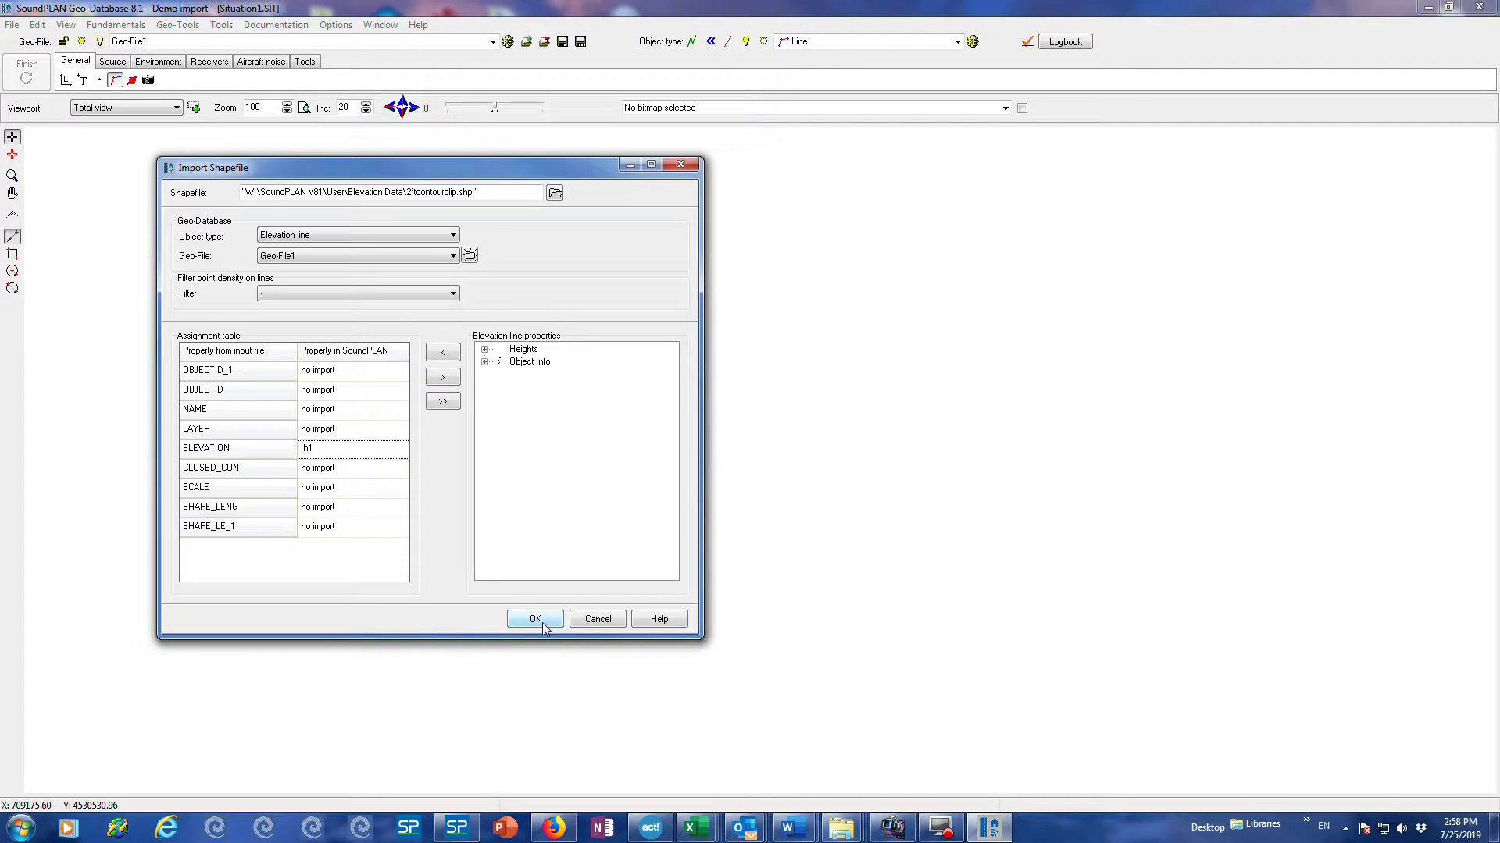
{"action": "left_click", "coordinate": [299, 293]}
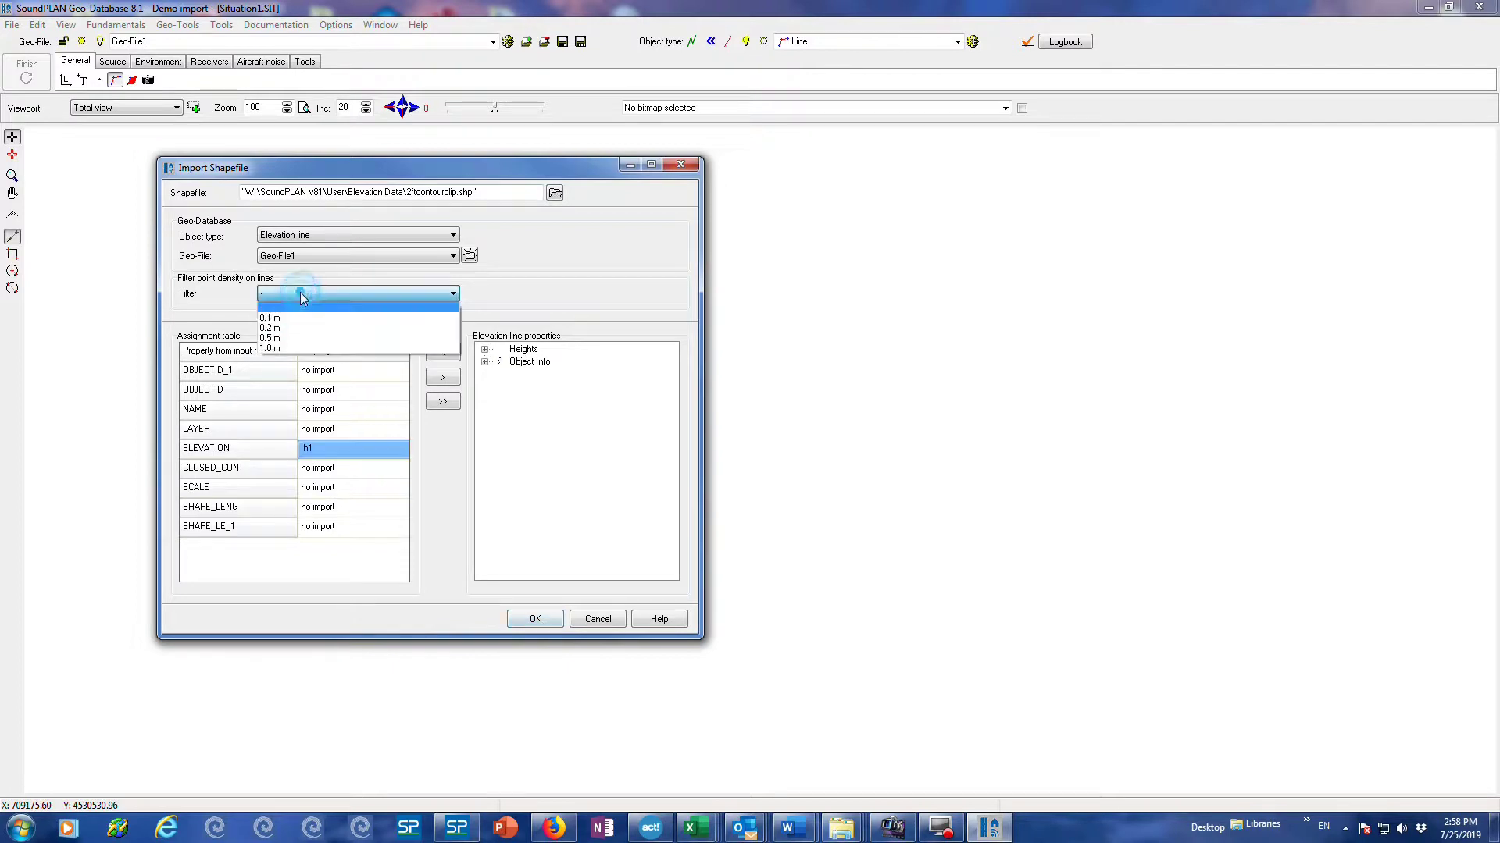
{"action": "left_click", "coordinate": [293, 338]}
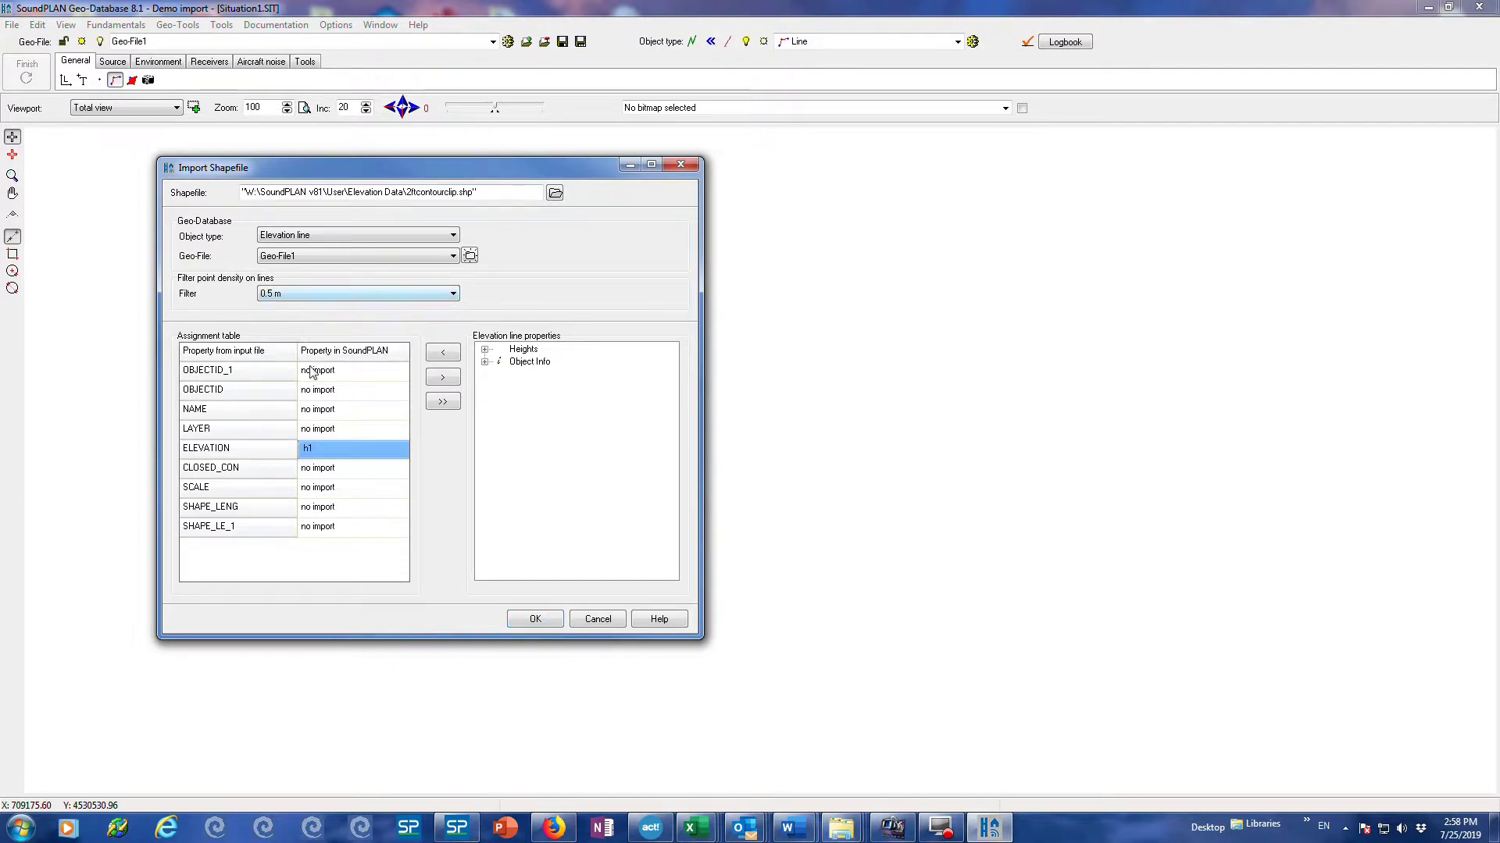
{"action": "left_click", "coordinate": [536, 619]}
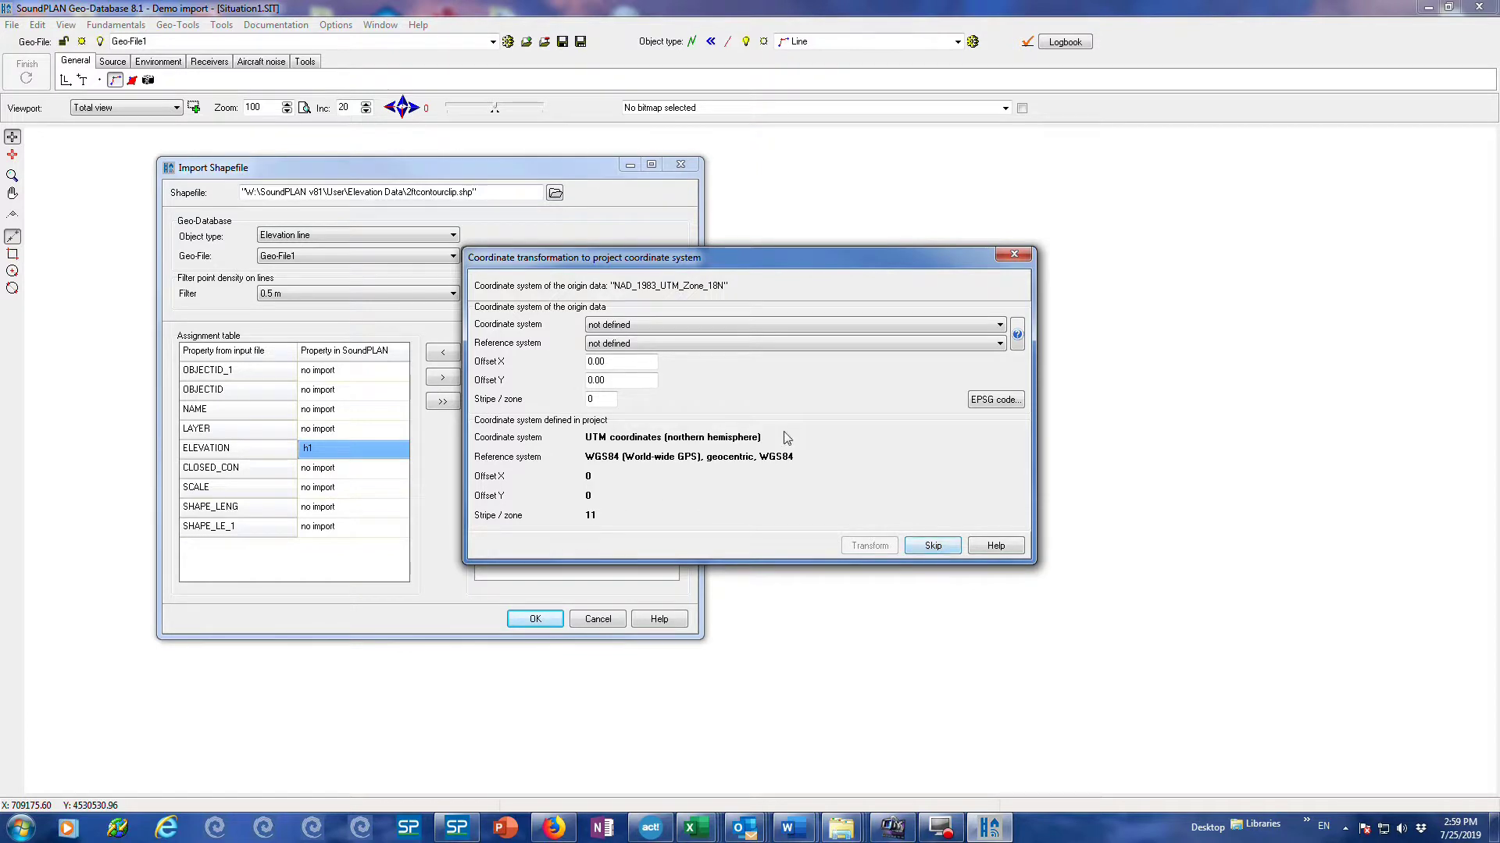
{"action": "left_click", "coordinate": [934, 546]}
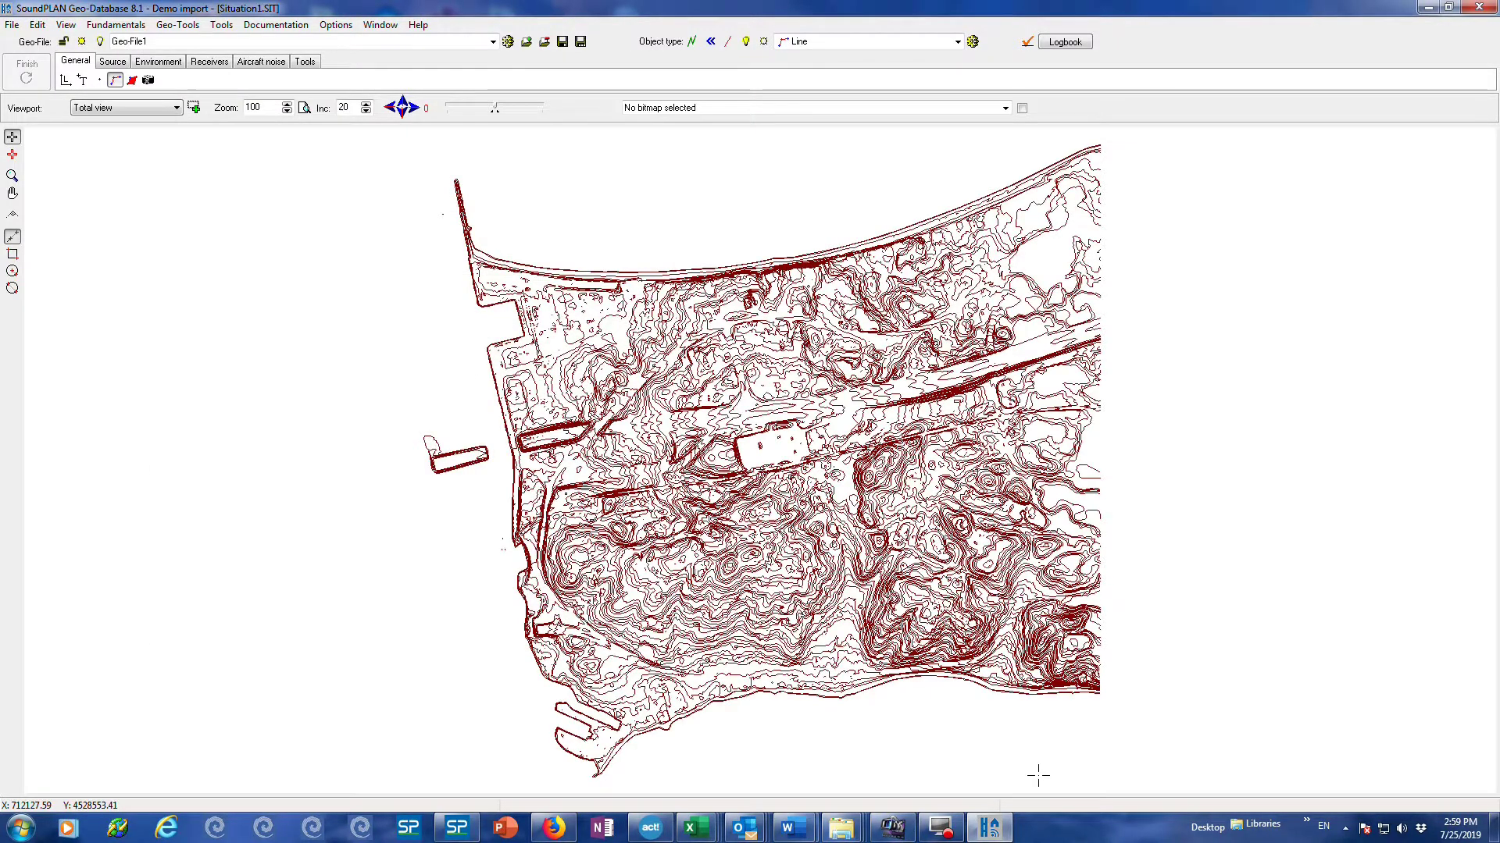
{"action": "left_click", "coordinate": [67, 26]}
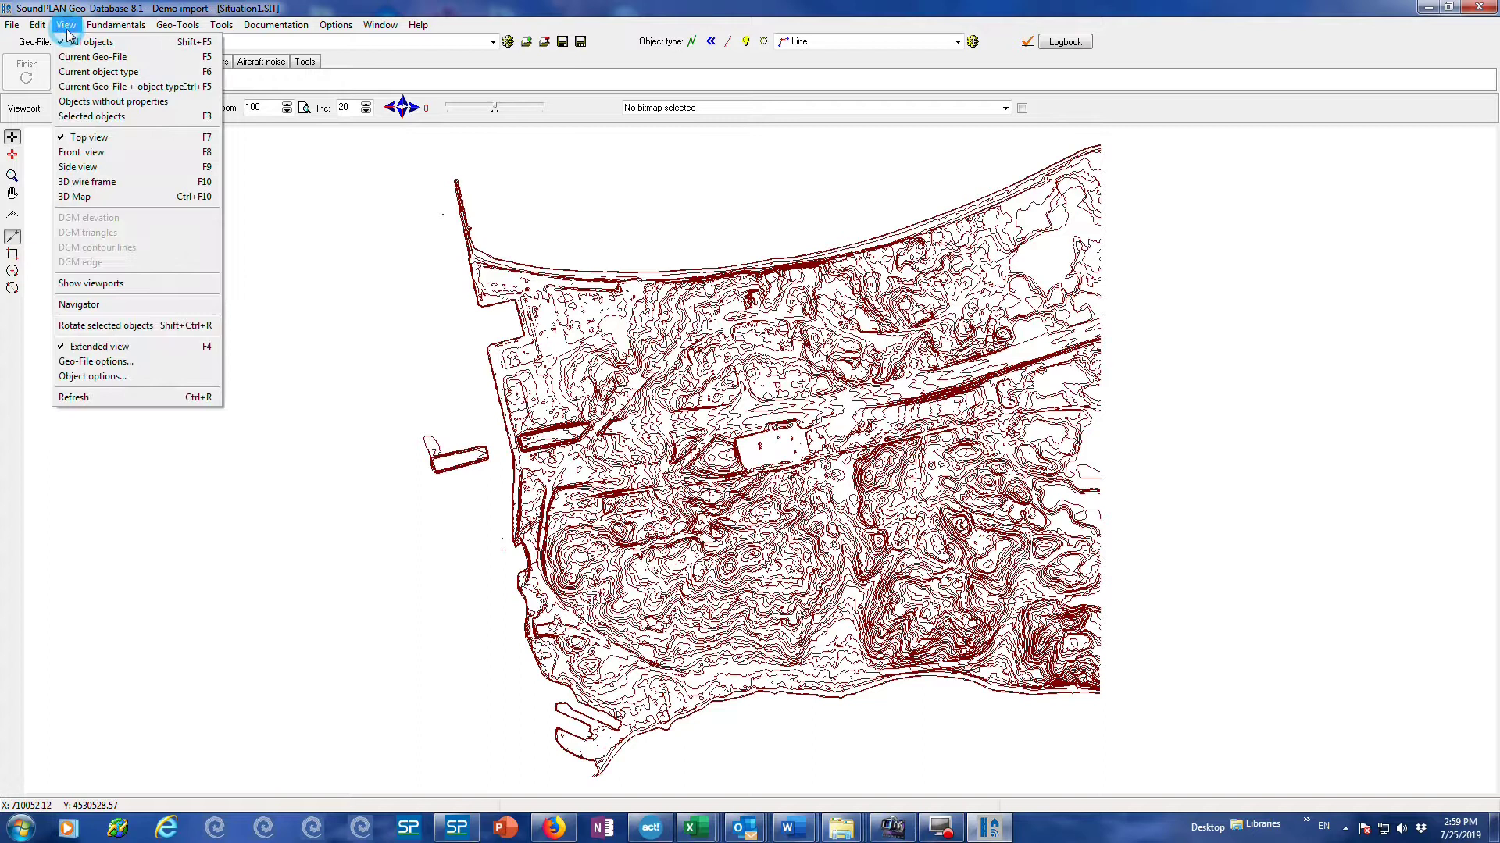
{"action": "left_click", "coordinate": [81, 151]}
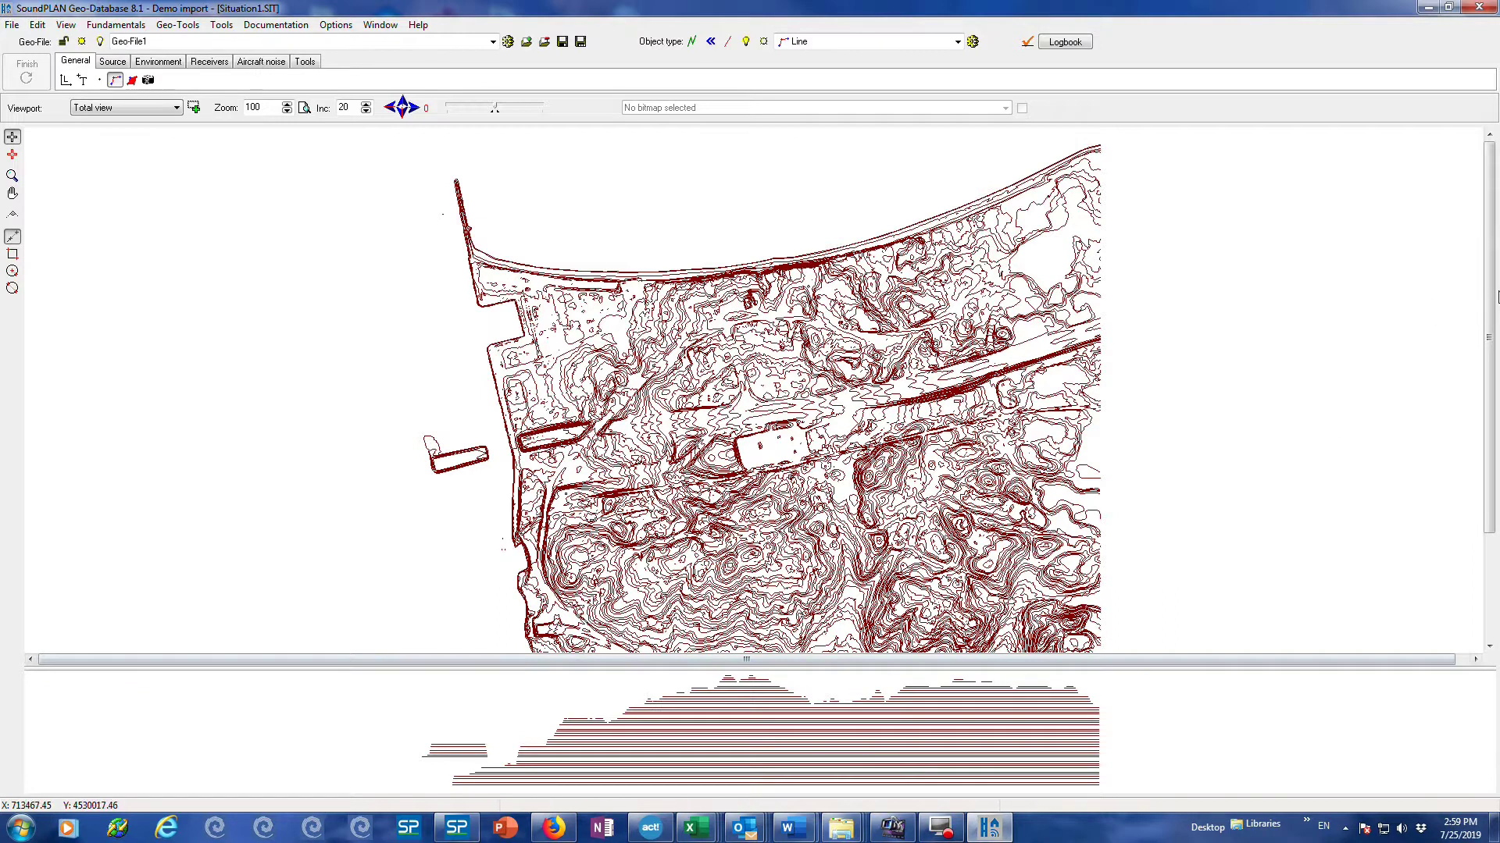
{"action": "scroll", "coordinate": [1492, 296], "scroll_direction": "down", "scroll_amount": 3}
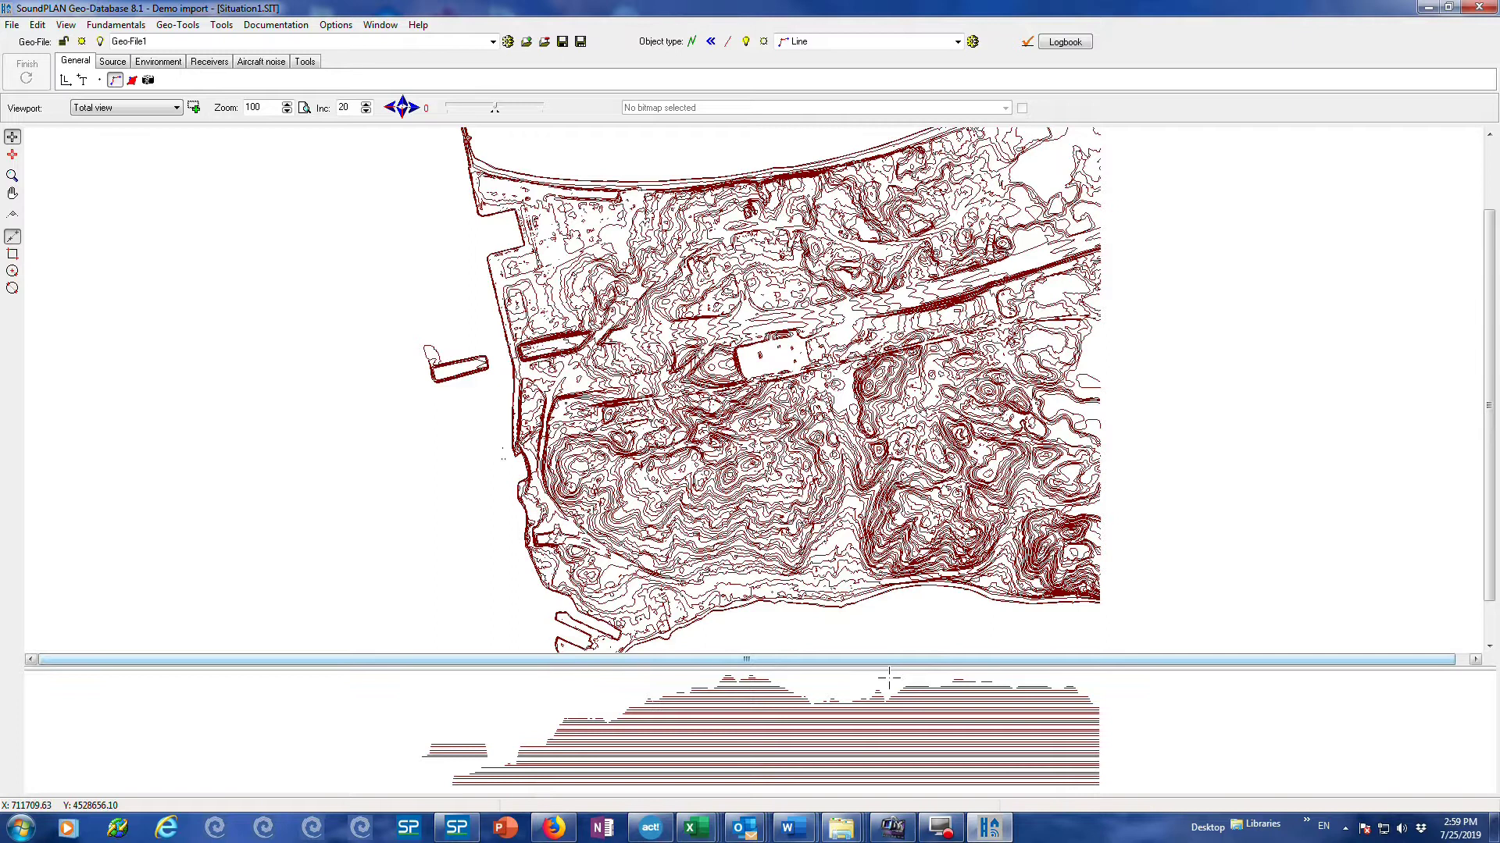
{"action": "left_click", "coordinate": [60, 28]}
{"action": "left_click", "coordinate": [71, 136]}
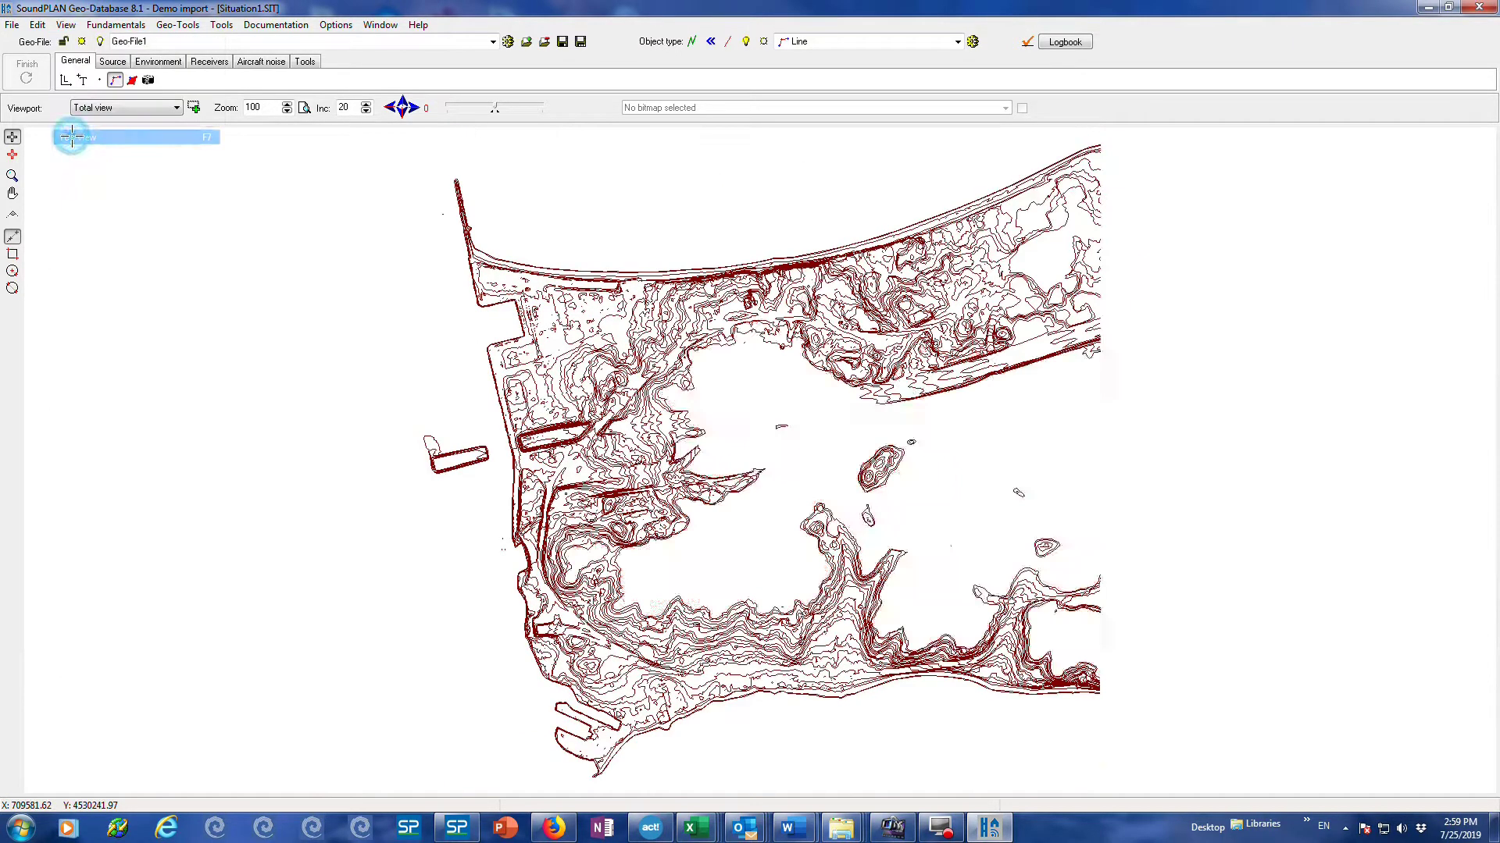
{"action": "left_click", "coordinate": [304, 60]}
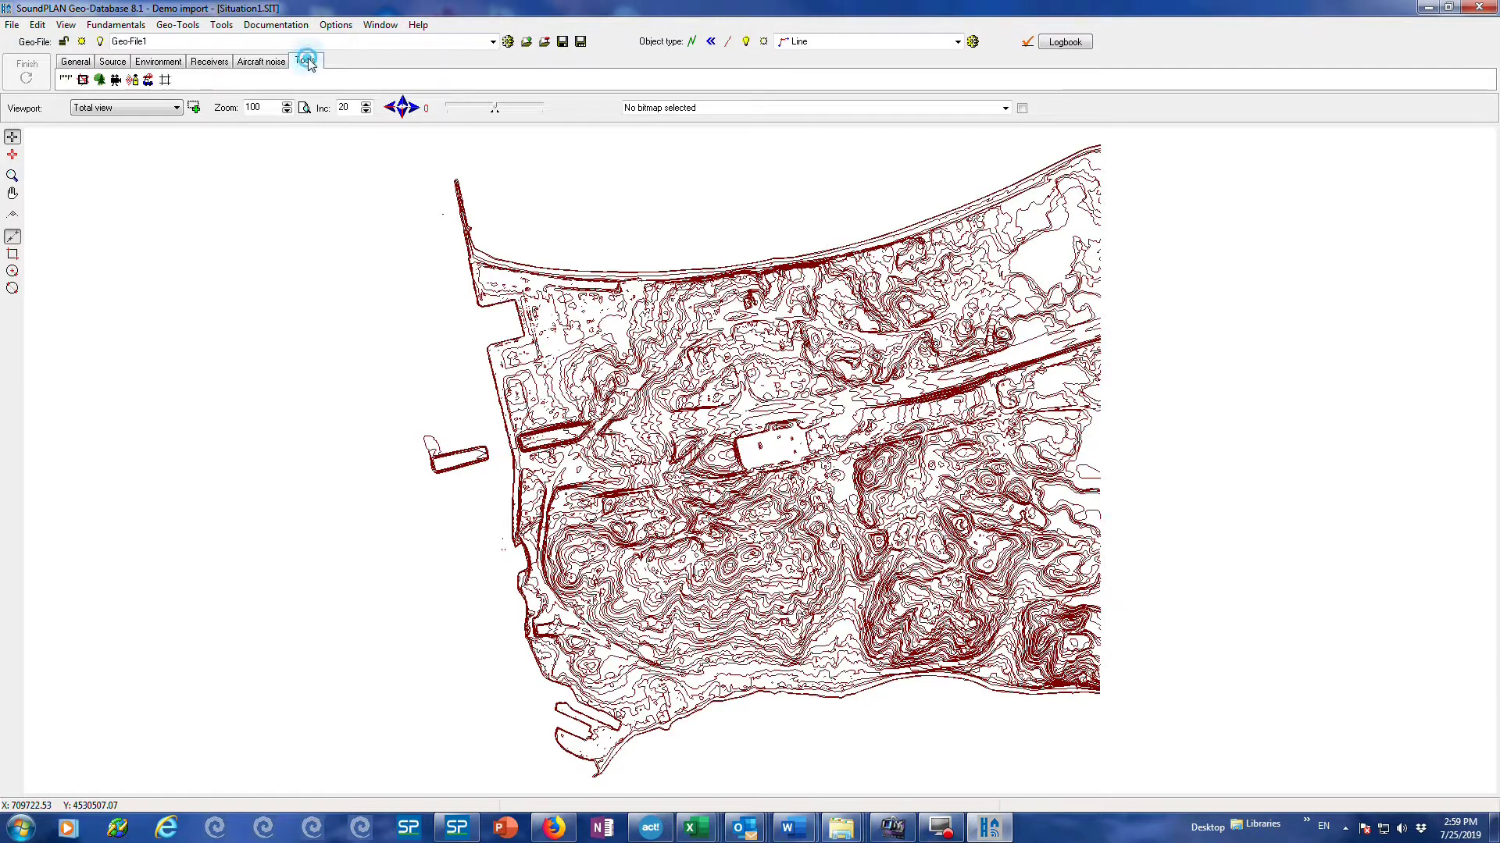
{"action": "left_click", "coordinate": [66, 78]}
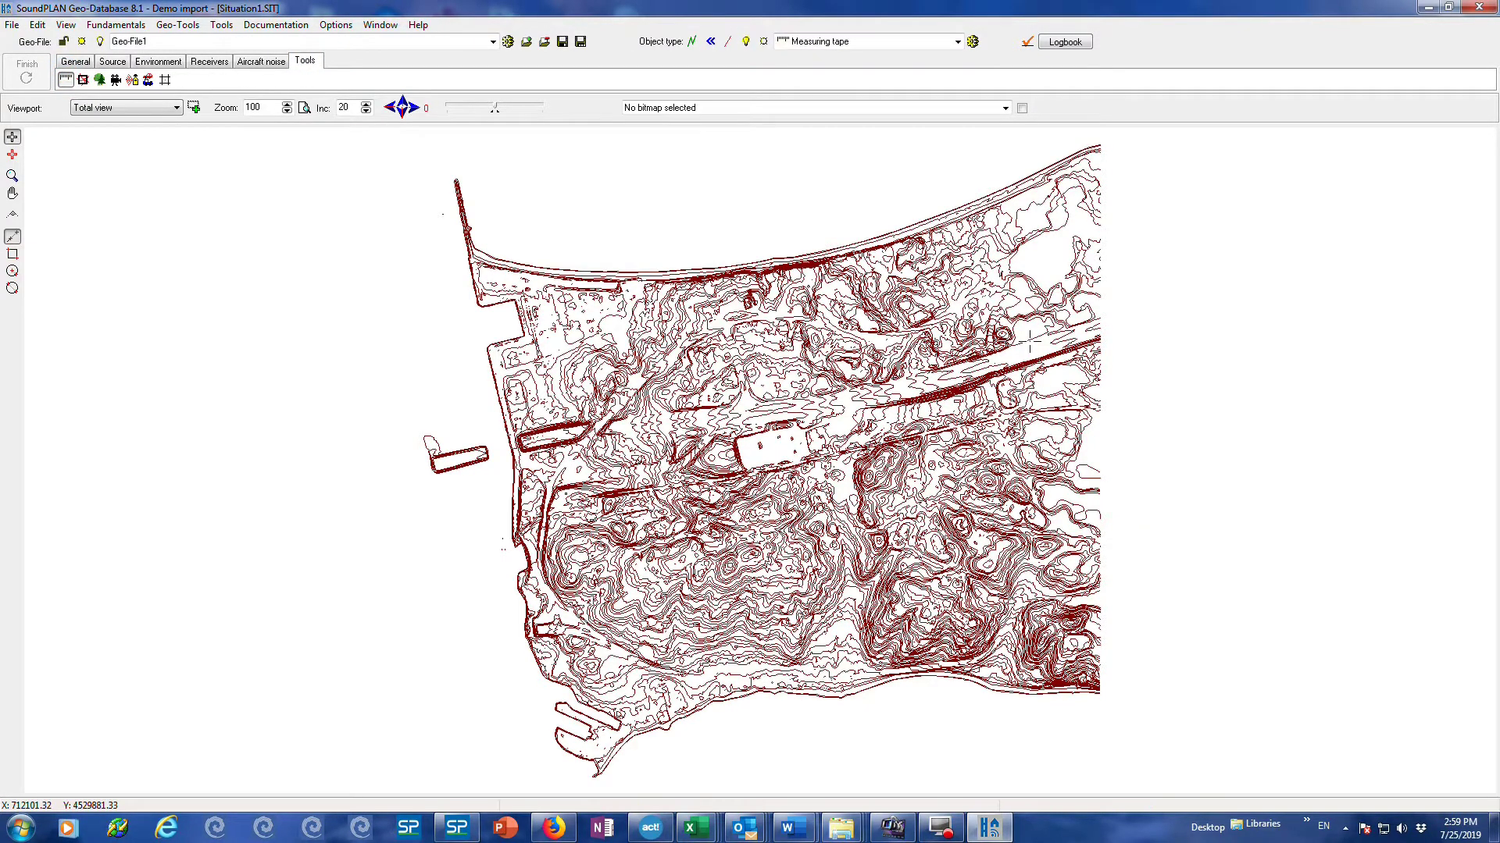
{"action": "scroll", "coordinate": [1030, 341], "scroll_direction": "up", "scroll_amount": 4}
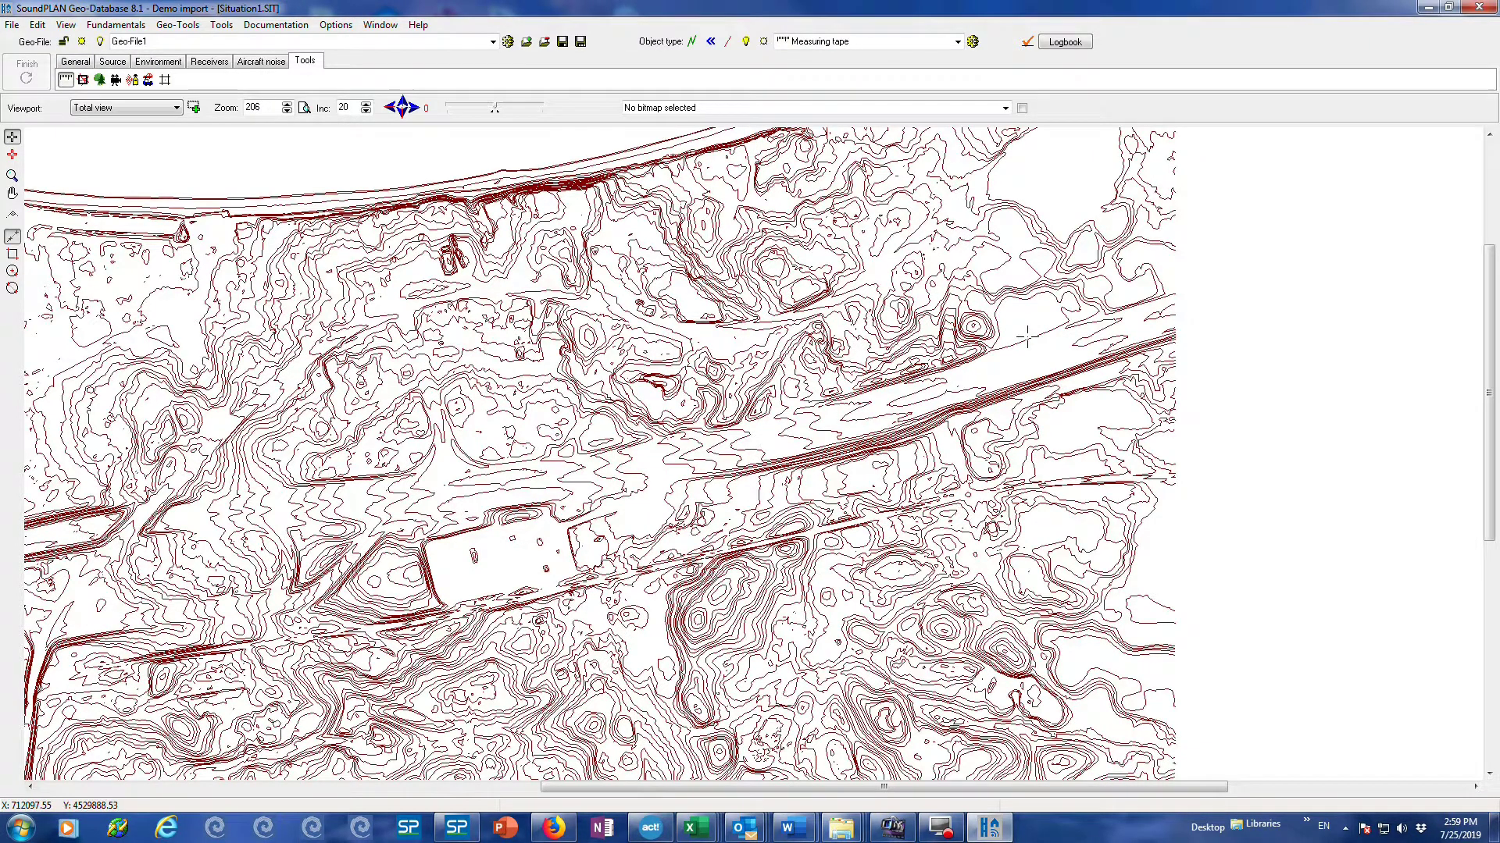
{"action": "left_click", "coordinate": [1027, 337]}
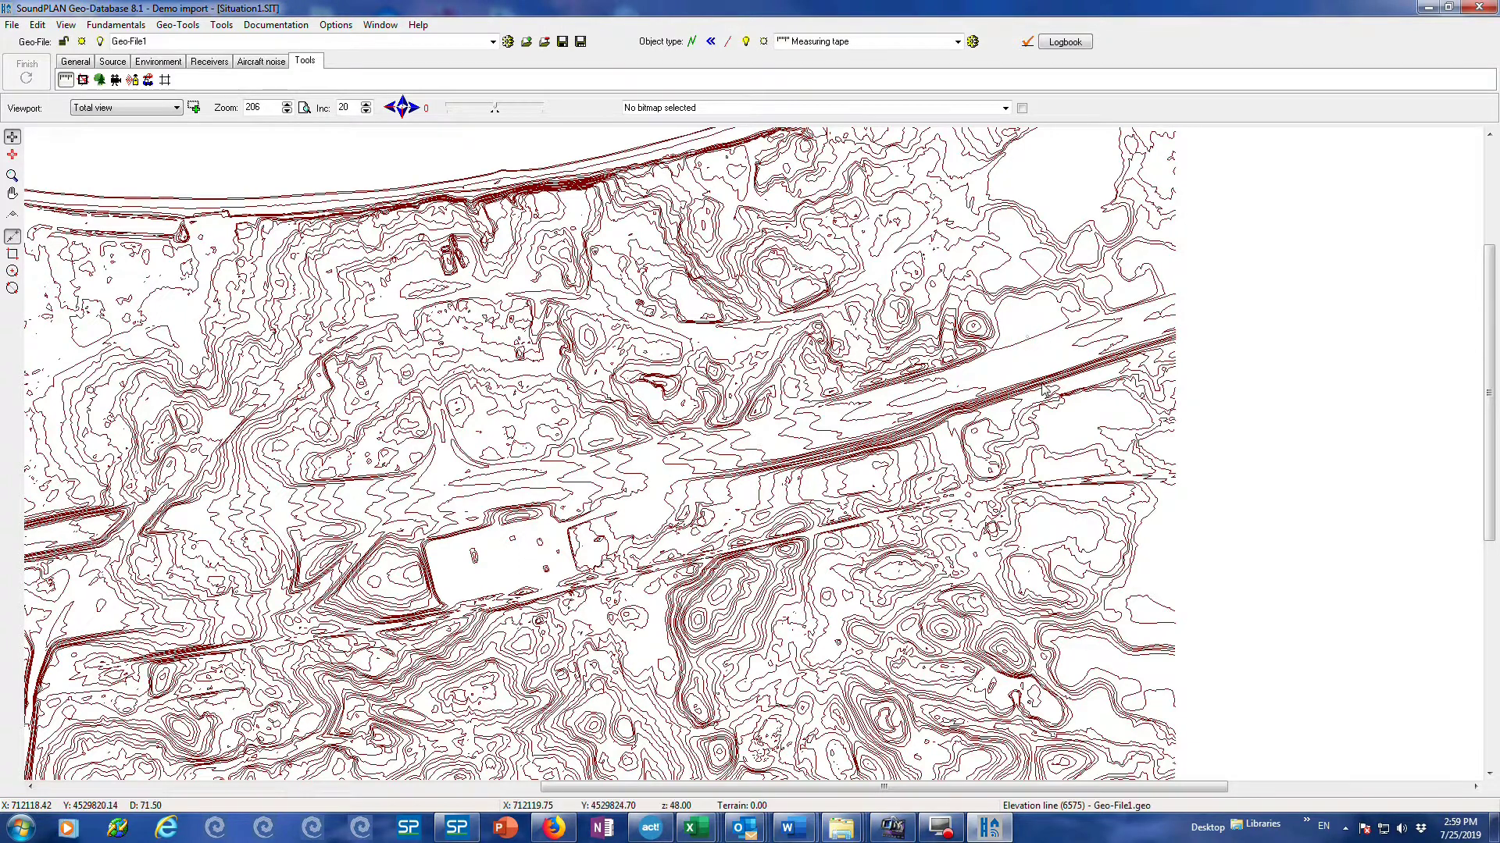
{"action": "left_click", "coordinate": [1040, 371]}
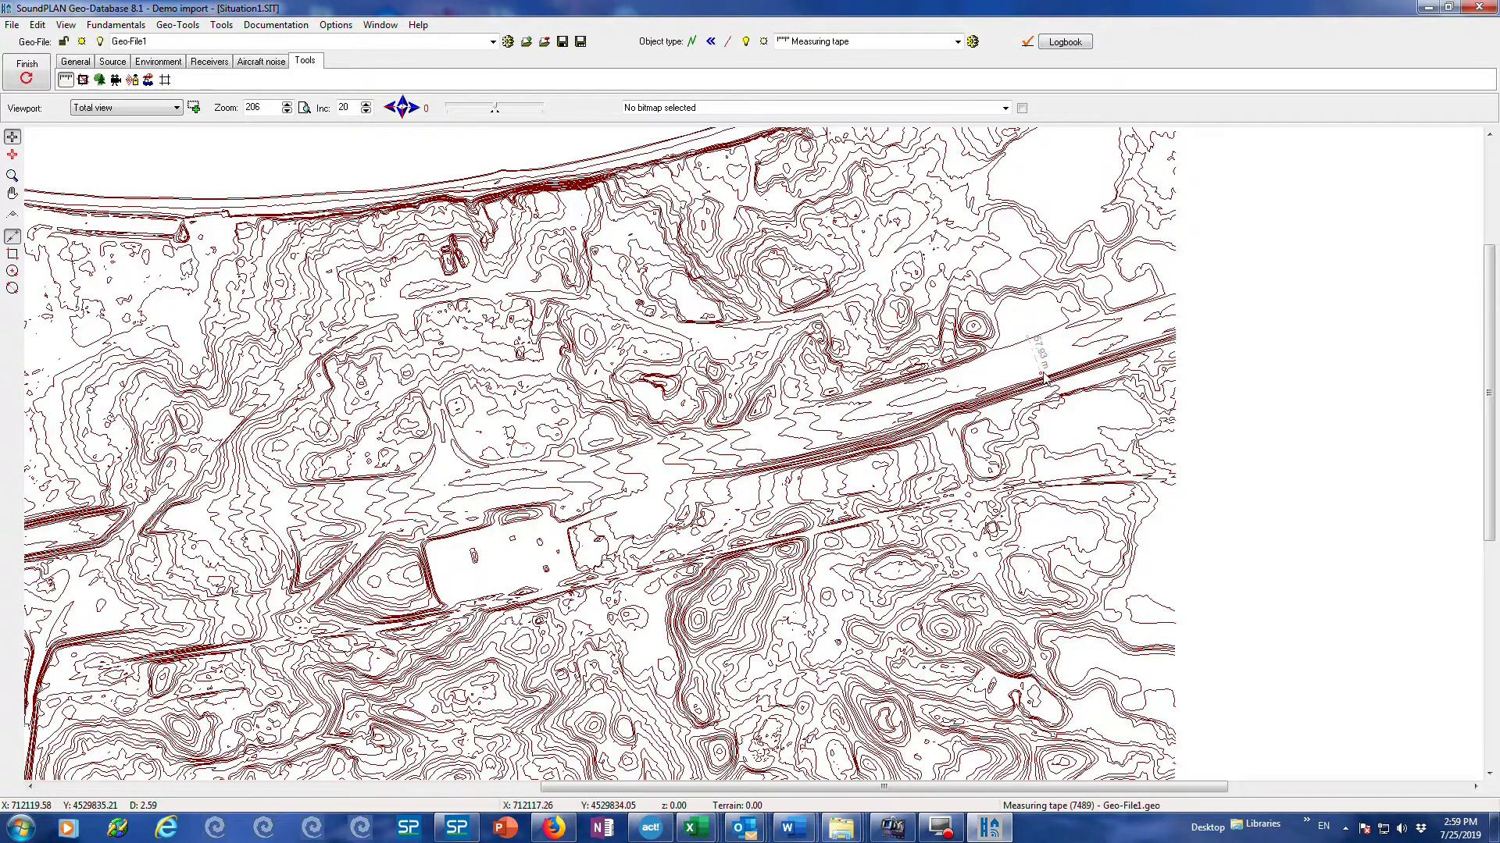
{"action": "scroll", "coordinate": [1039, 368], "scroll_direction": "up", "scroll_amount": 8}
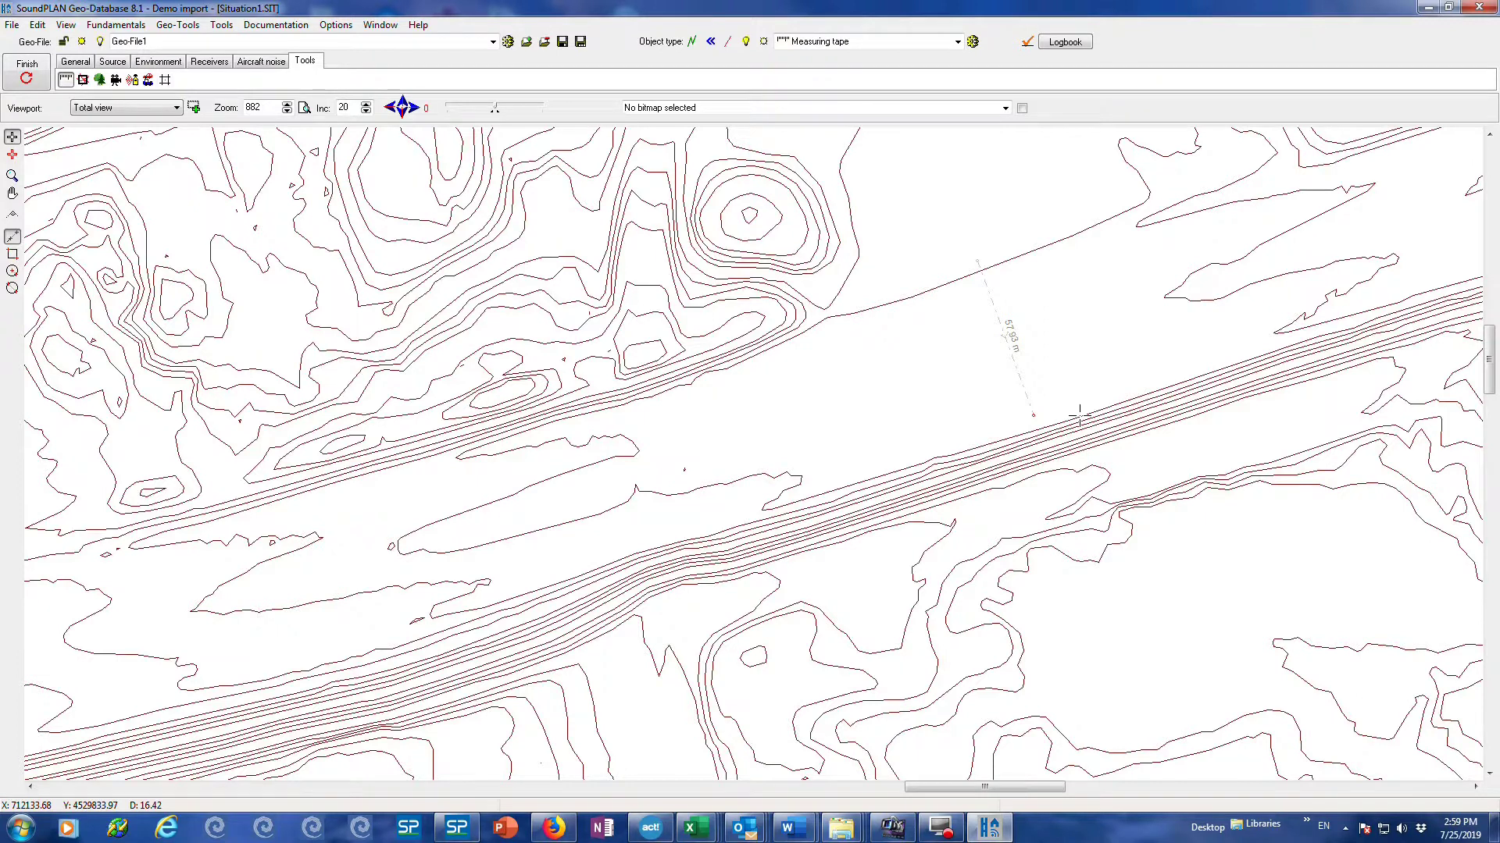
{"action": "left_click", "coordinate": [985, 269]}
{"action": "key", "text": "Delete"}
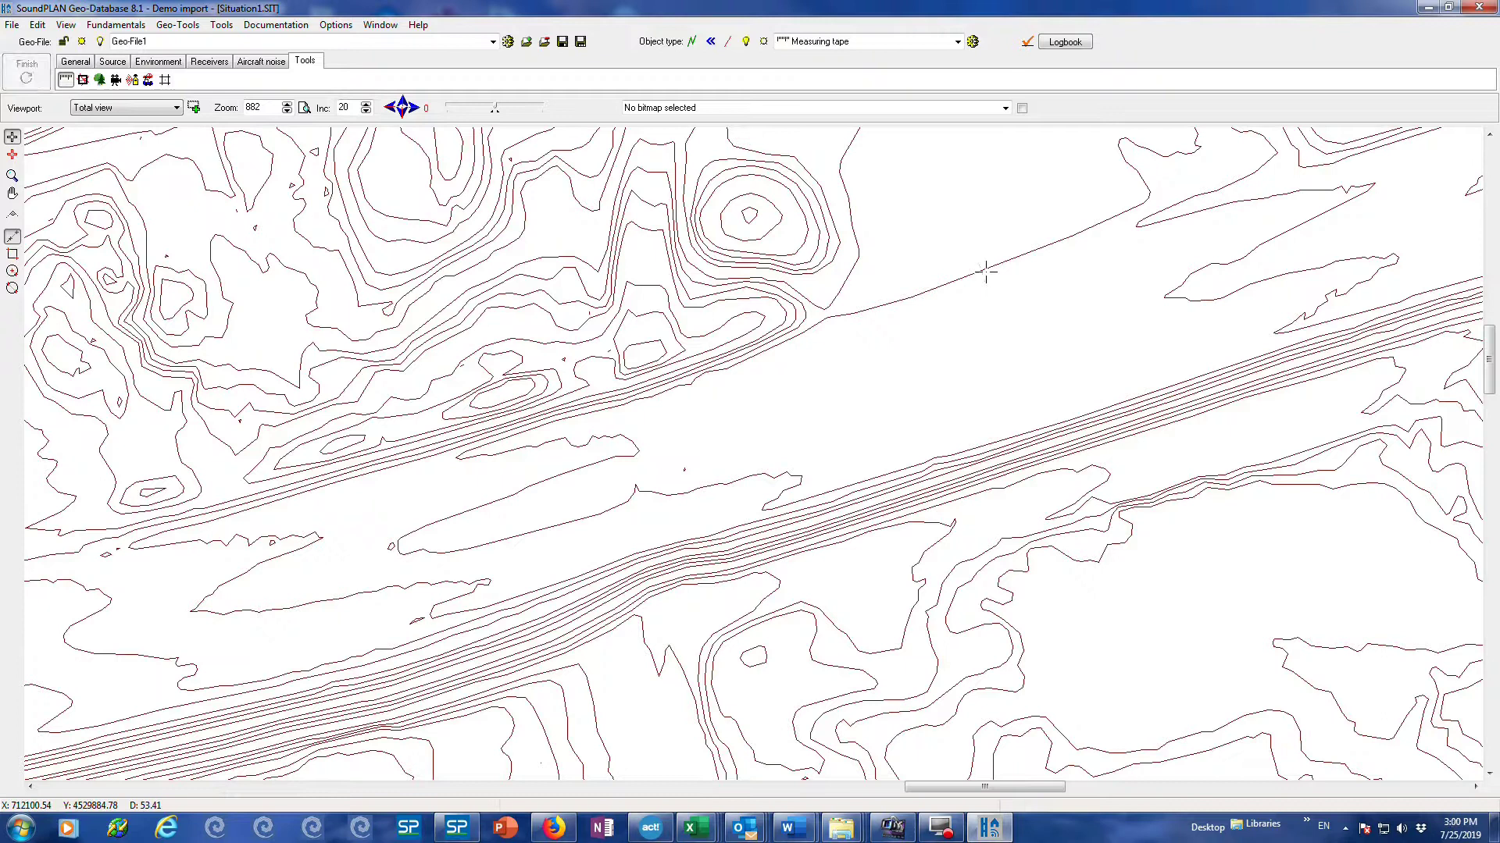
{"action": "left_click", "coordinate": [125, 107]}
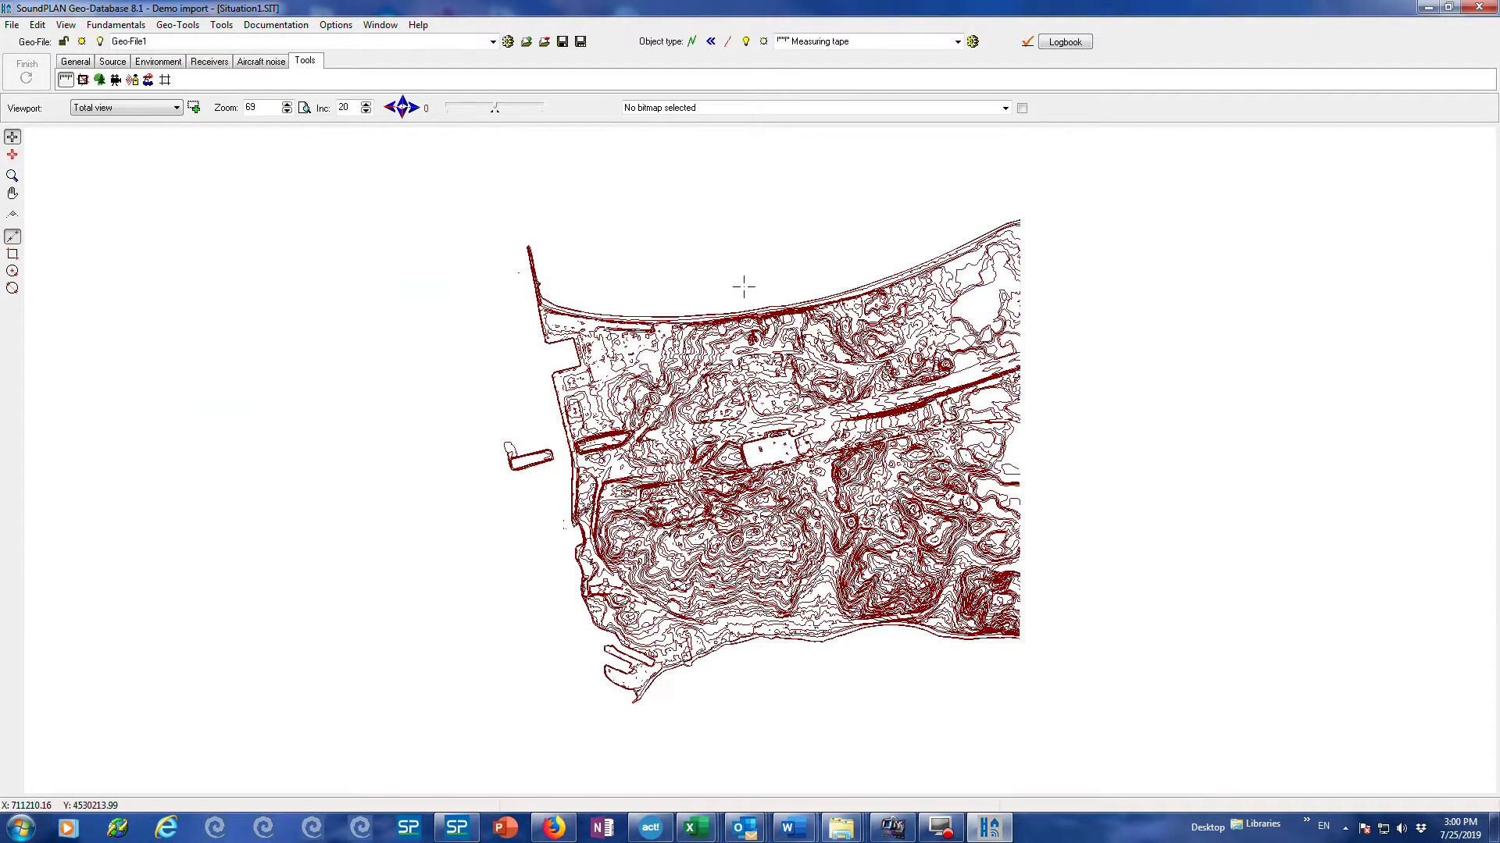
- Select all objects and multiply their x coordinates by 0.3048
{"action": "key", "text": "ctrl+a"}
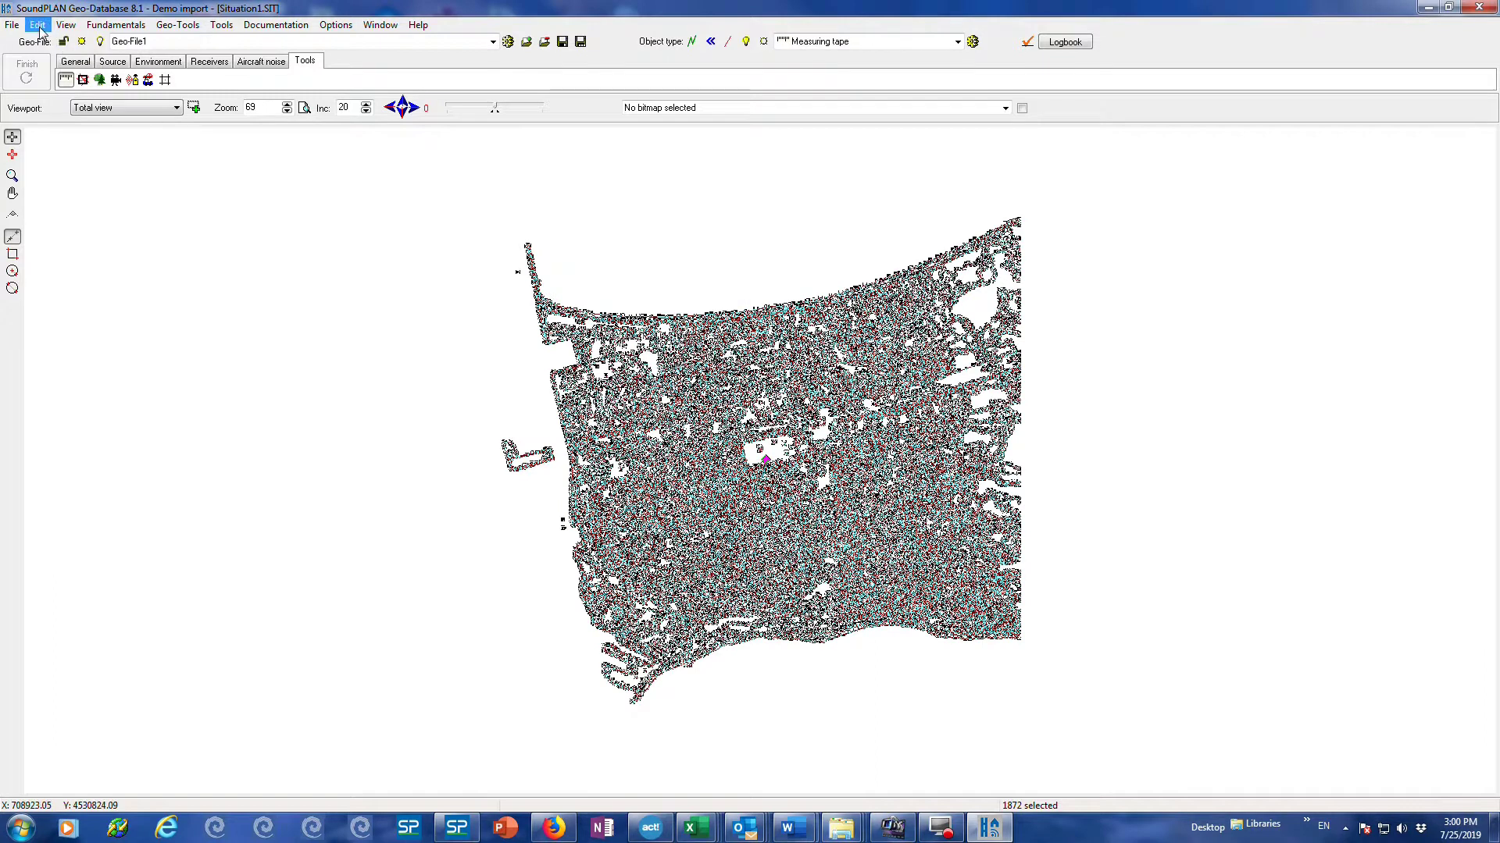
{"action": "left_click", "coordinate": [38, 25]}
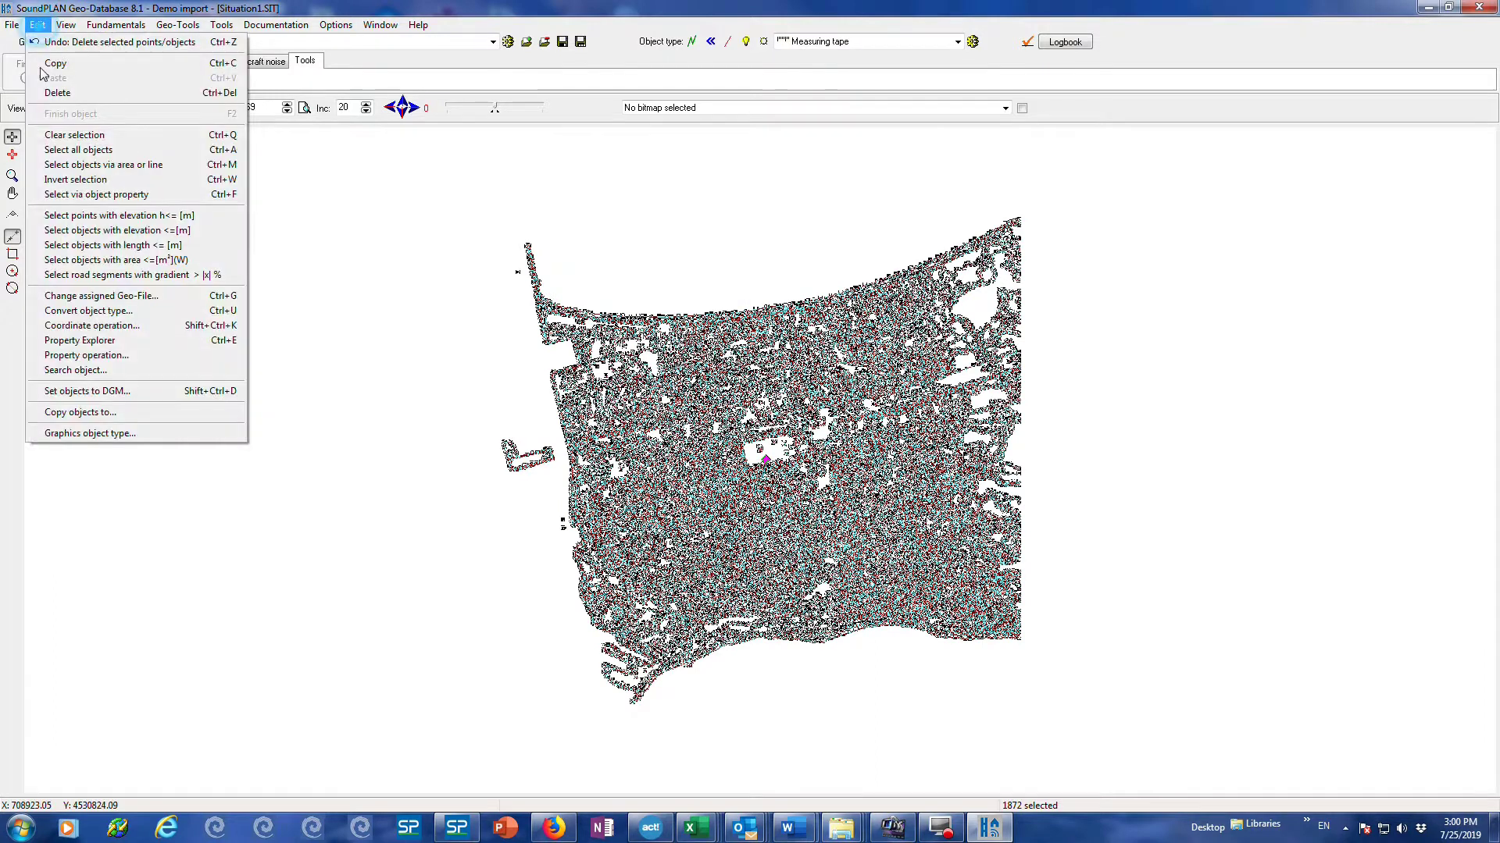
{"action": "left_click", "coordinate": [95, 326]}
{"action": "left_click", "coordinate": [774, 388]}
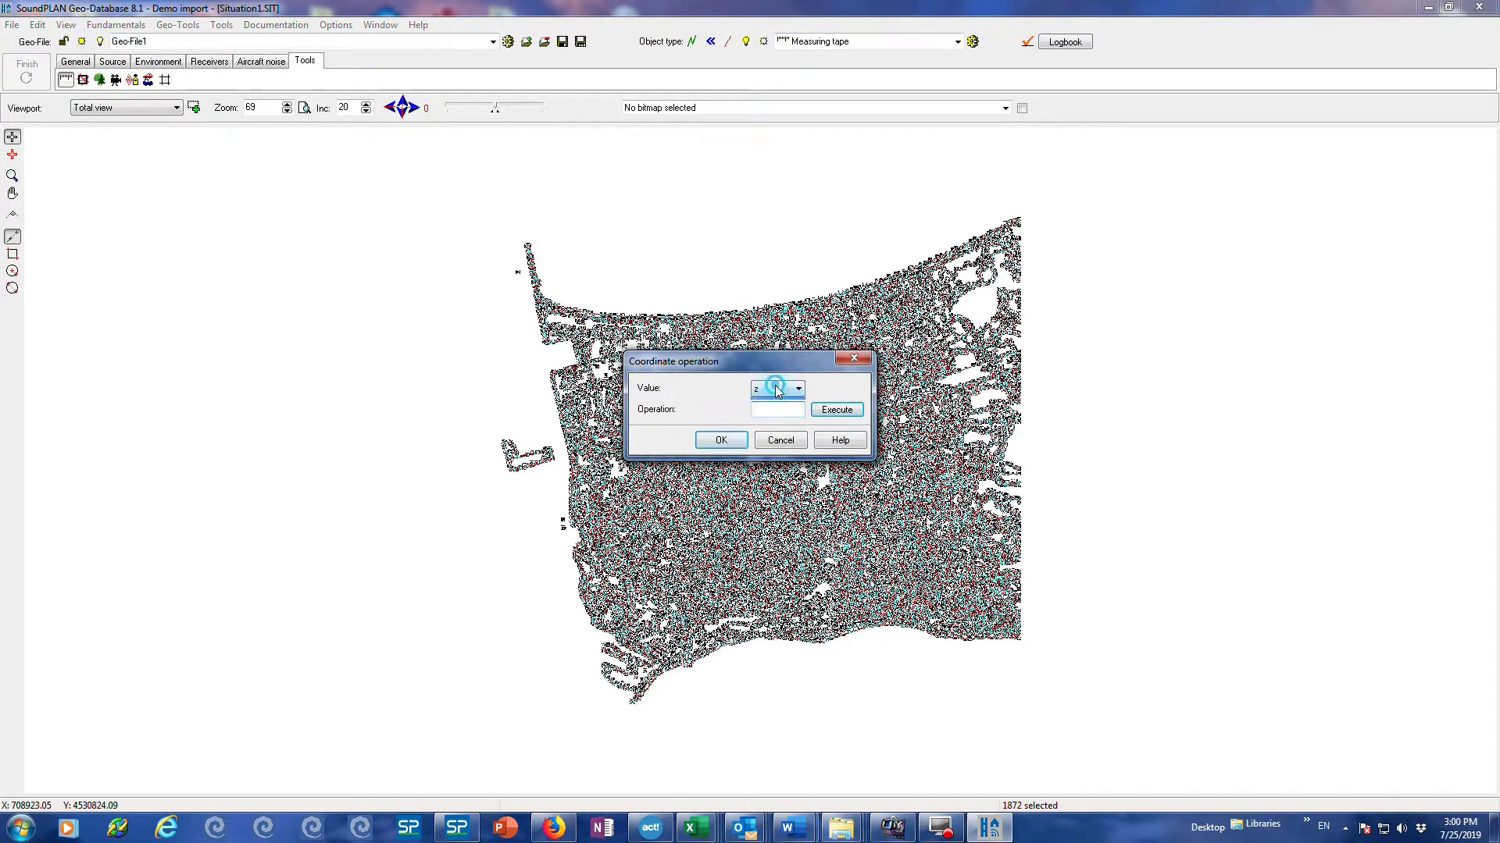
{"action": "left_click", "coordinate": [774, 400]}
{"action": "left_click", "coordinate": [774, 407]}
{"action": "type", "text": "*.3048"}
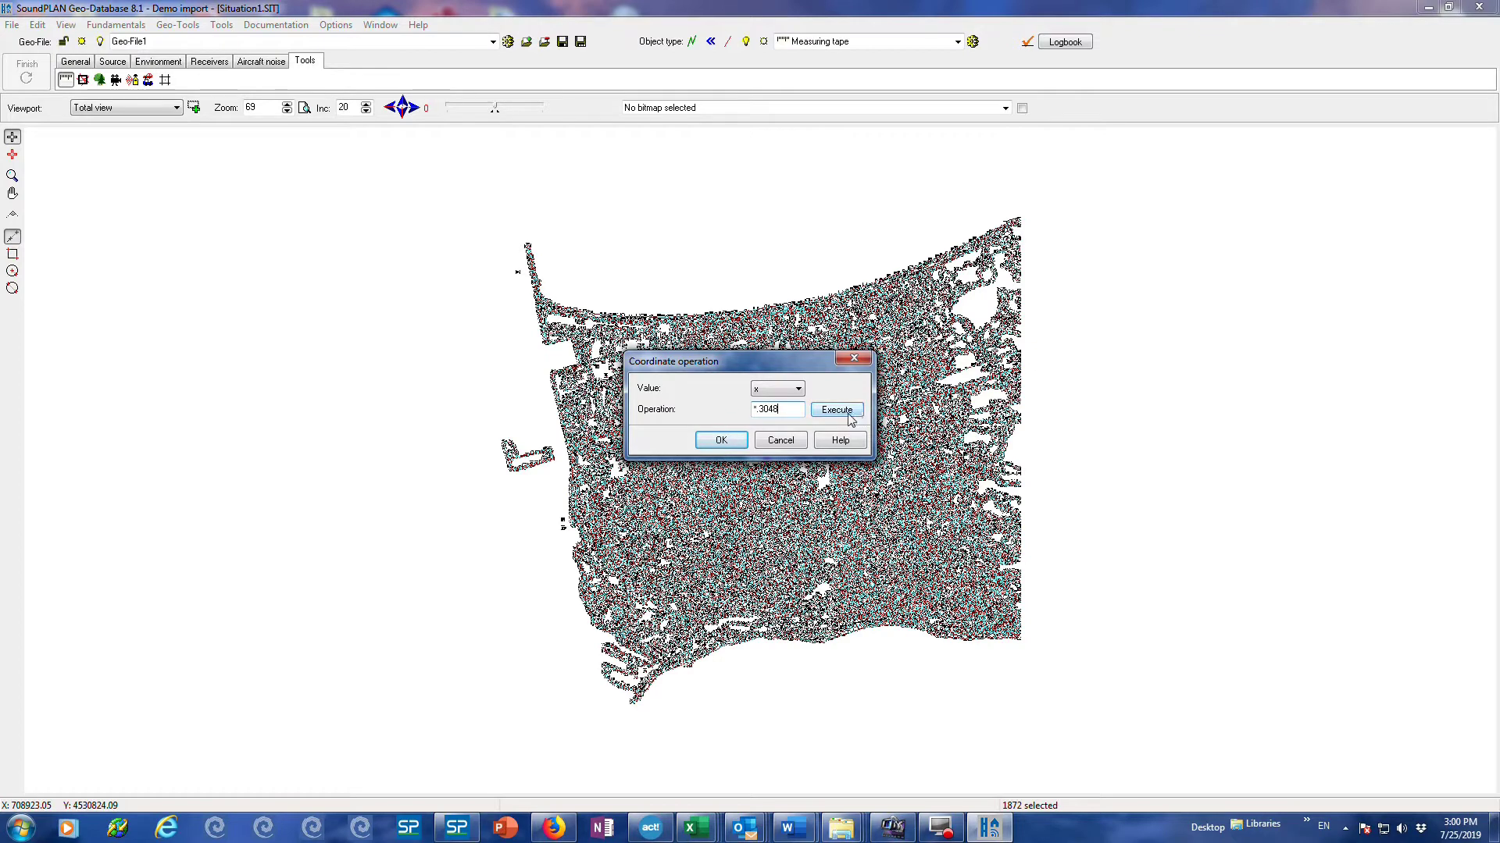
{"action": "left_click", "coordinate": [836, 410]}
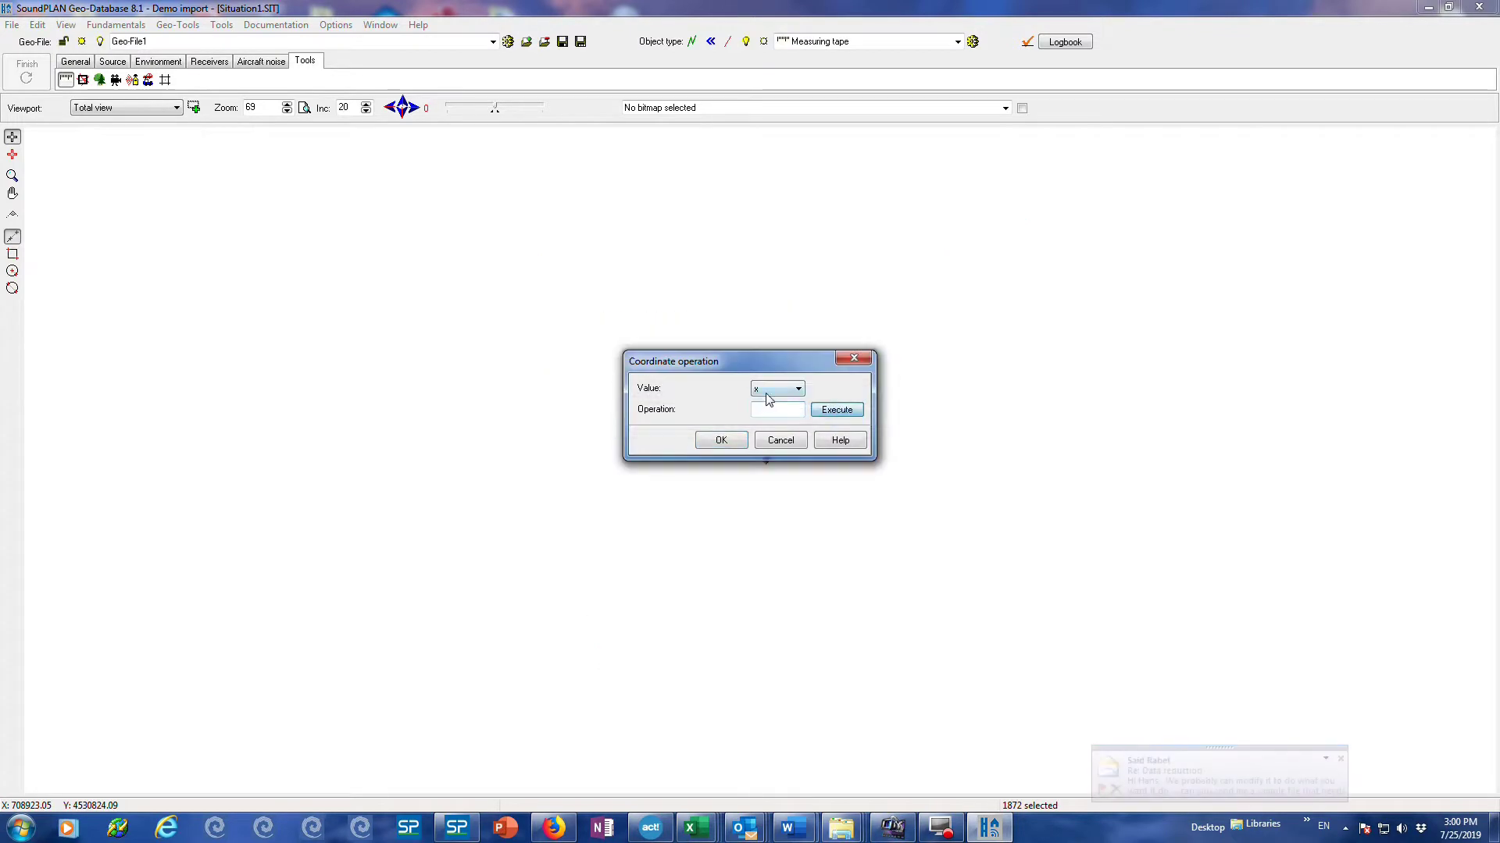
- Multiply the y and z coordinates of all objects by 0.3048 as well
{"action": "left_click", "coordinate": [781, 389]}
{"action": "left_click", "coordinate": [768, 413]}
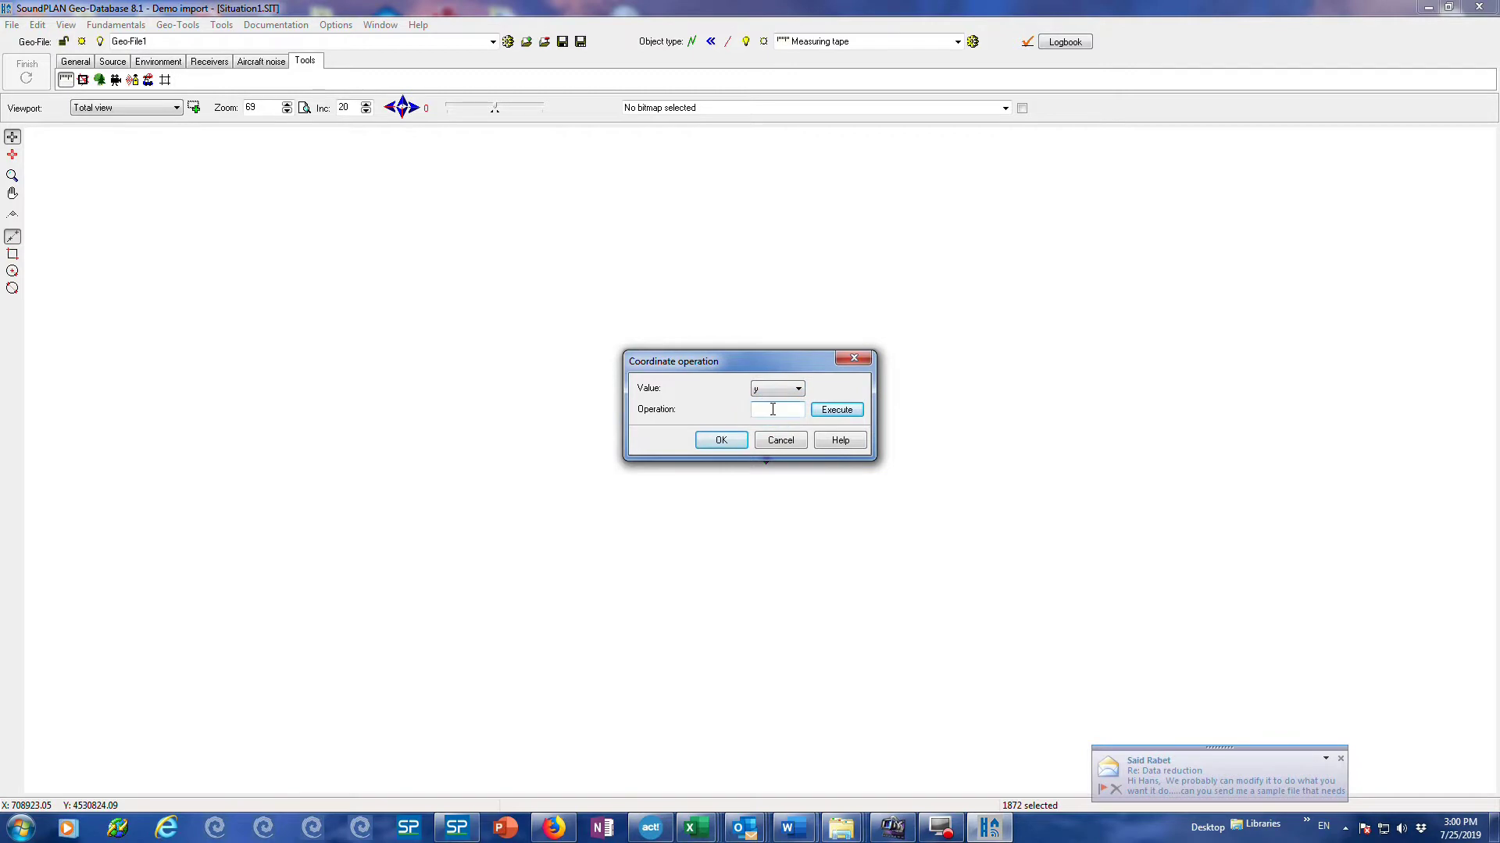
{"action": "type", "text": "*"}
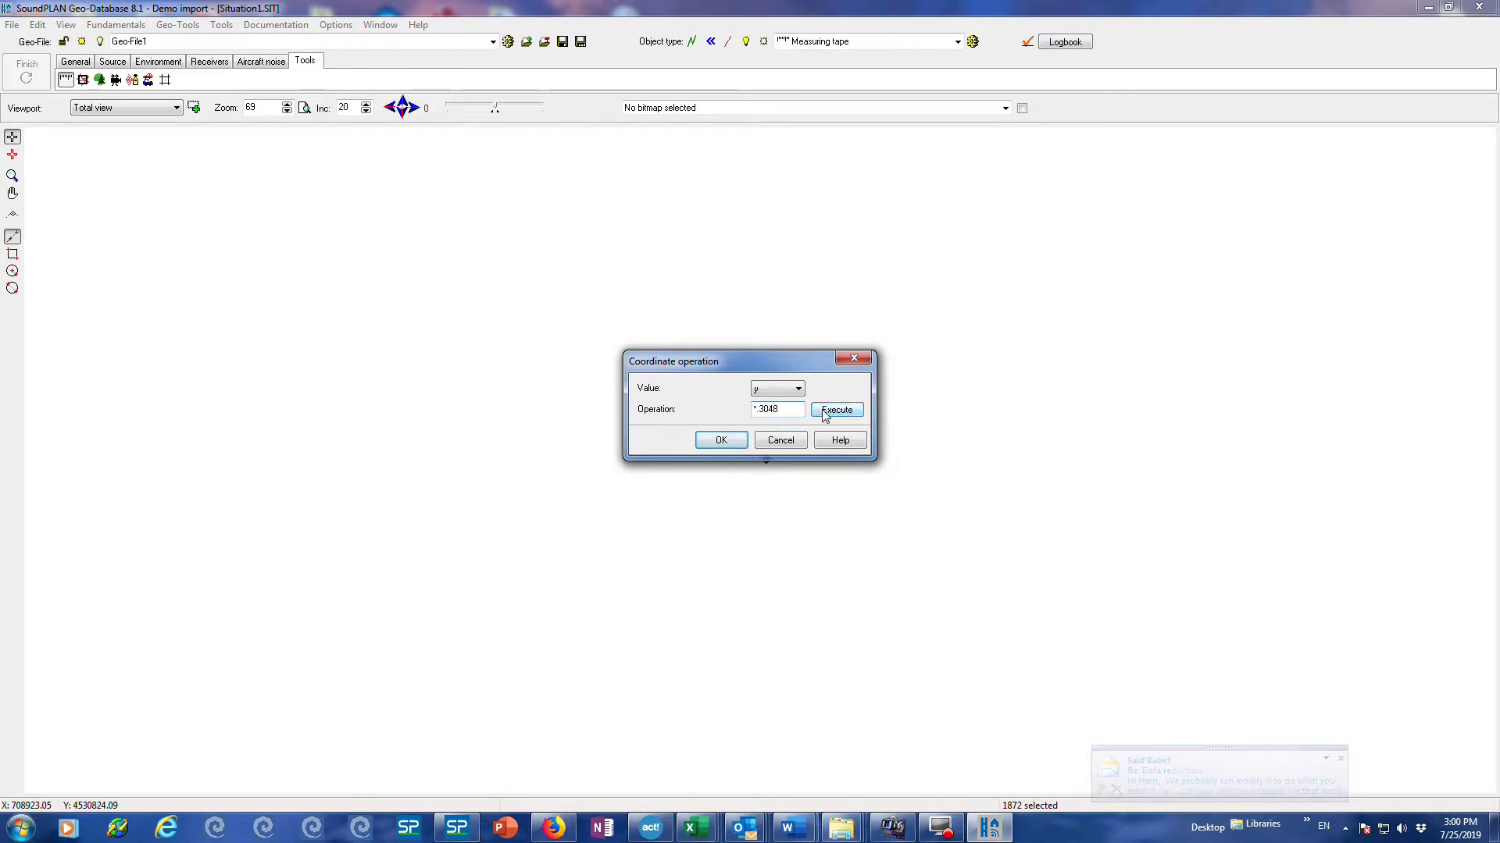
{"action": "key", "text": "Return"}
{"action": "left_click", "coordinate": [776, 391]}
{"action": "left_click", "coordinate": [777, 424]}
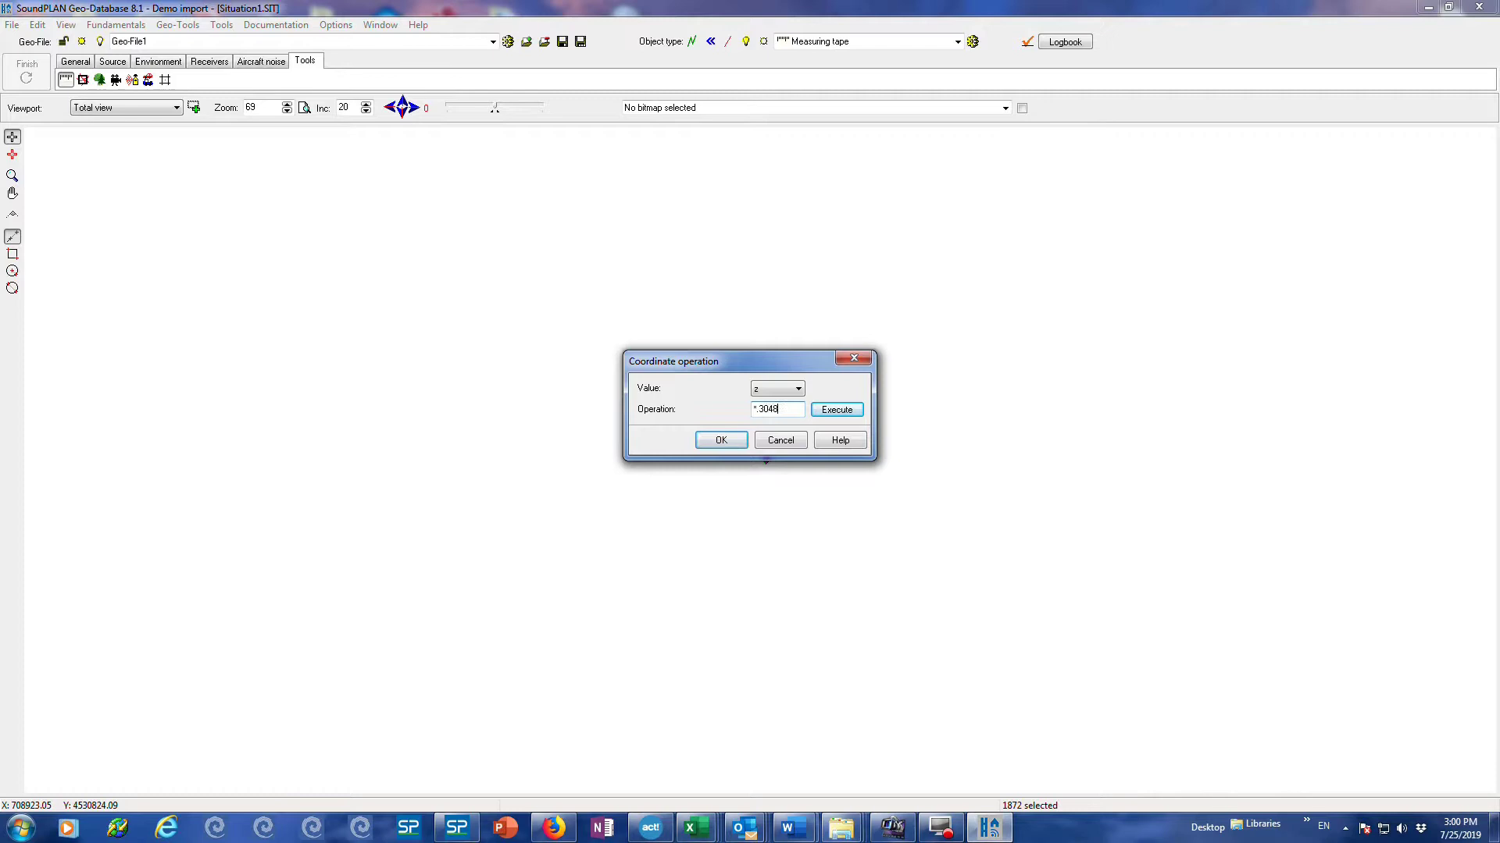
{"action": "left_click", "coordinate": [833, 411]}
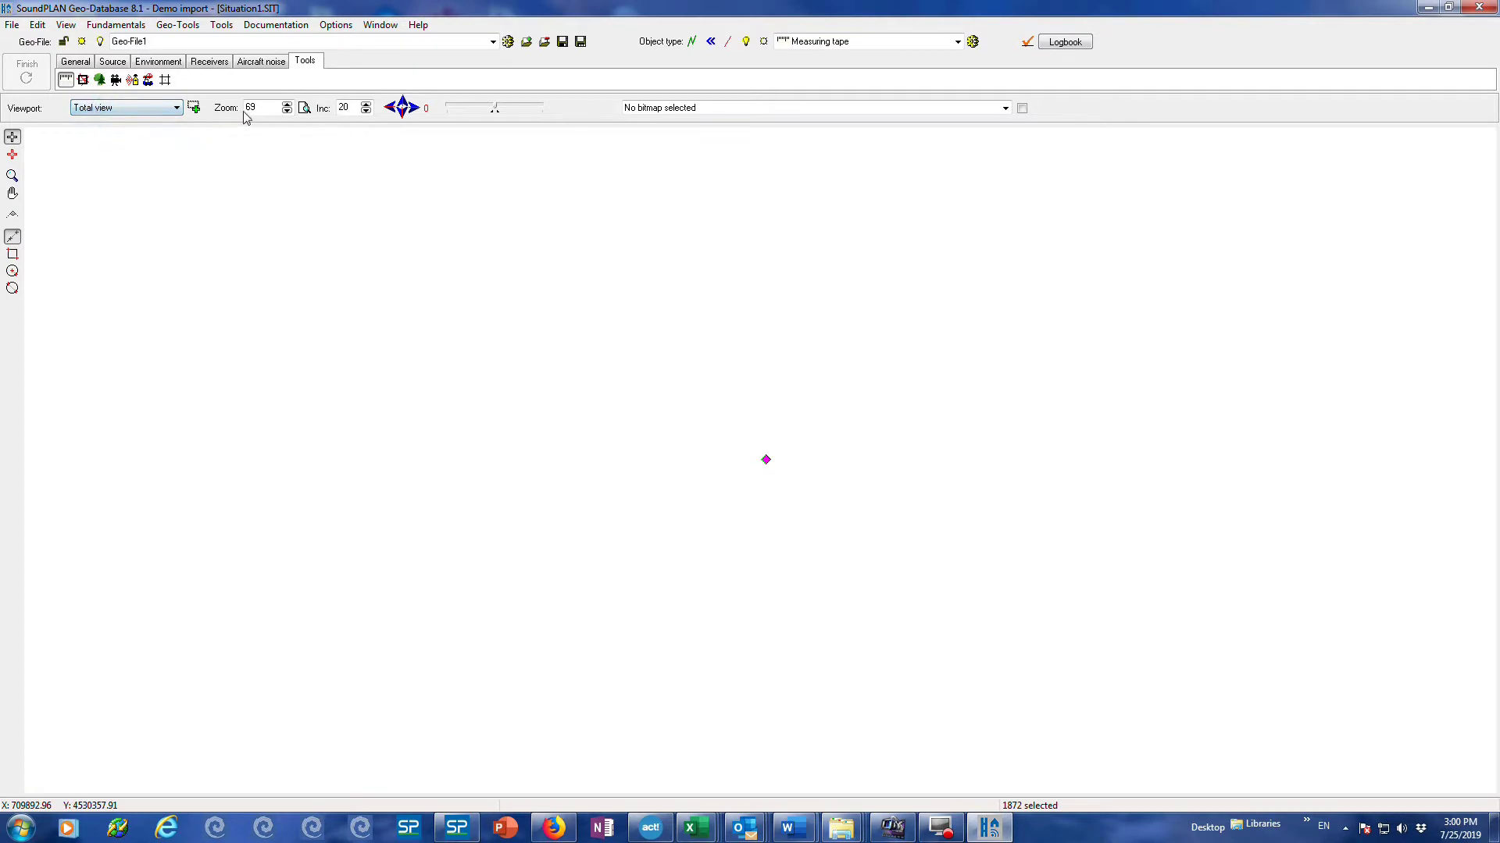
- Zoom to the full extent and measure the roughly 13 m gap between neighbouring contours
{"action": "left_click", "coordinate": [304, 108]}
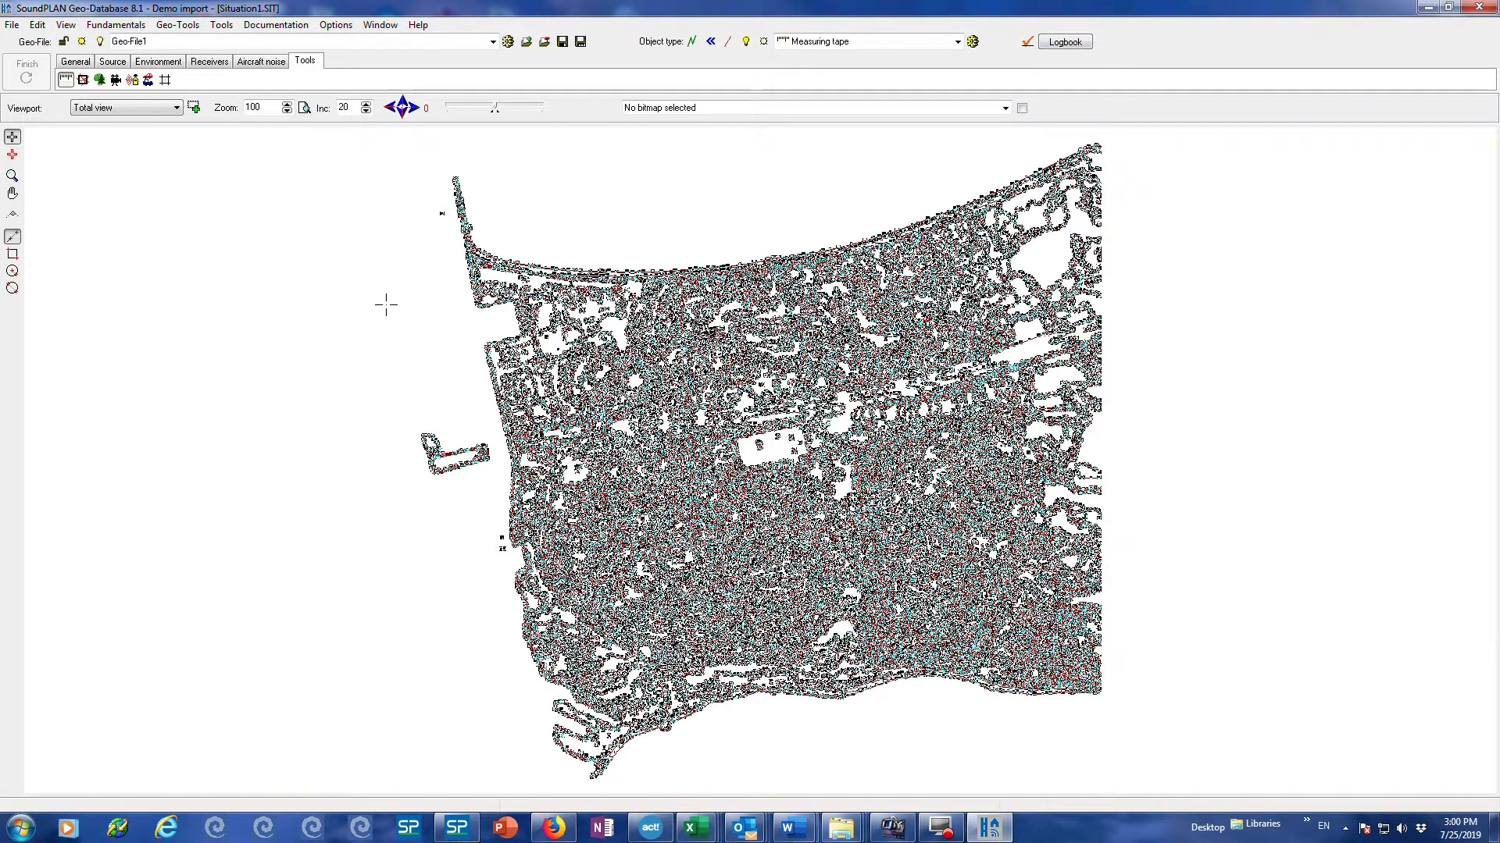
{"action": "scroll", "coordinate": [1019, 344], "scroll_direction": "up", "scroll_amount": 3}
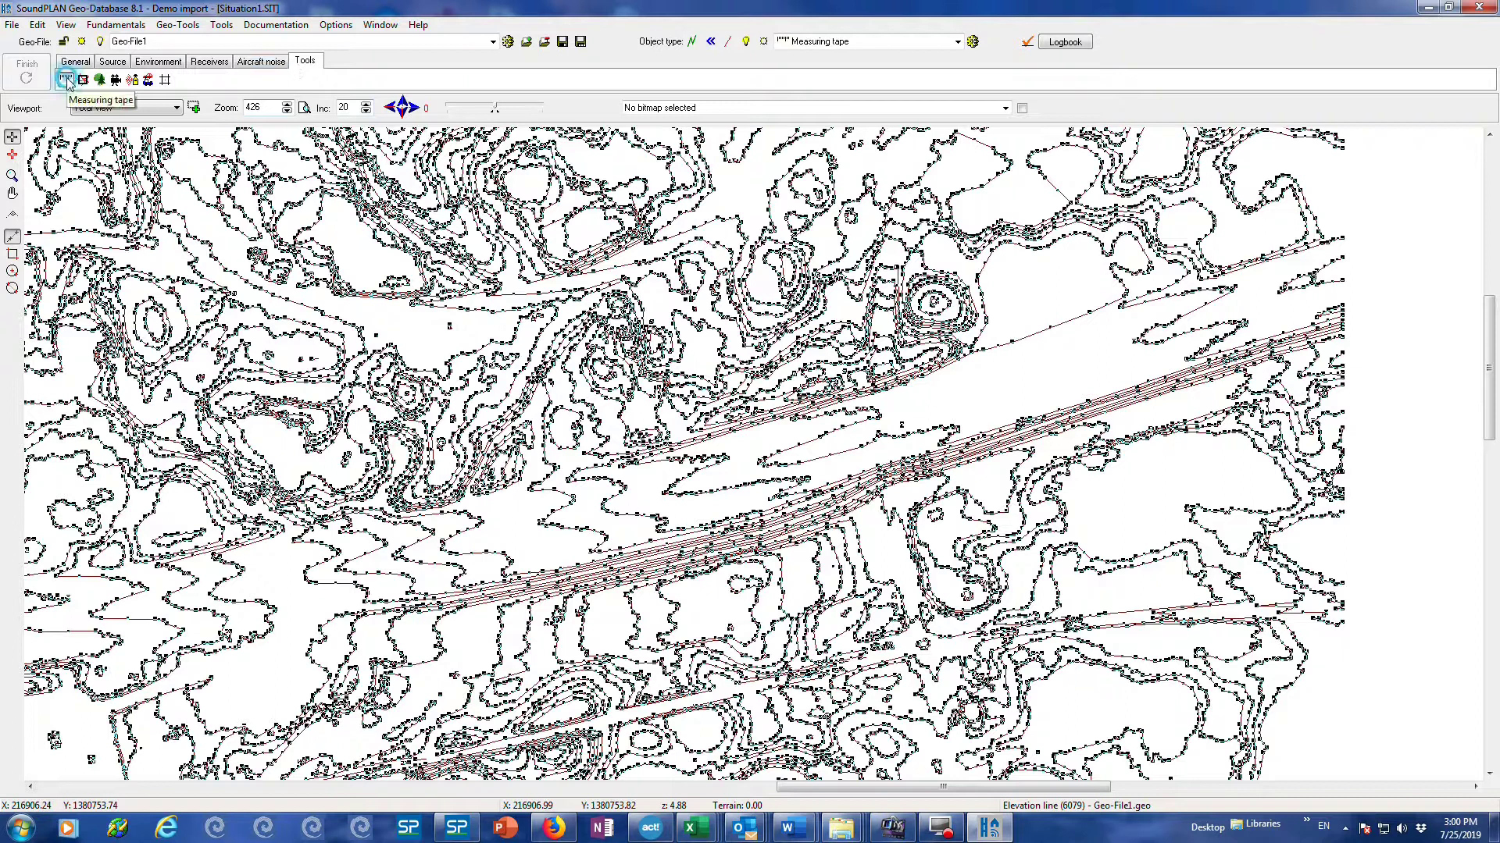
{"action": "left_click", "coordinate": [1068, 326]}
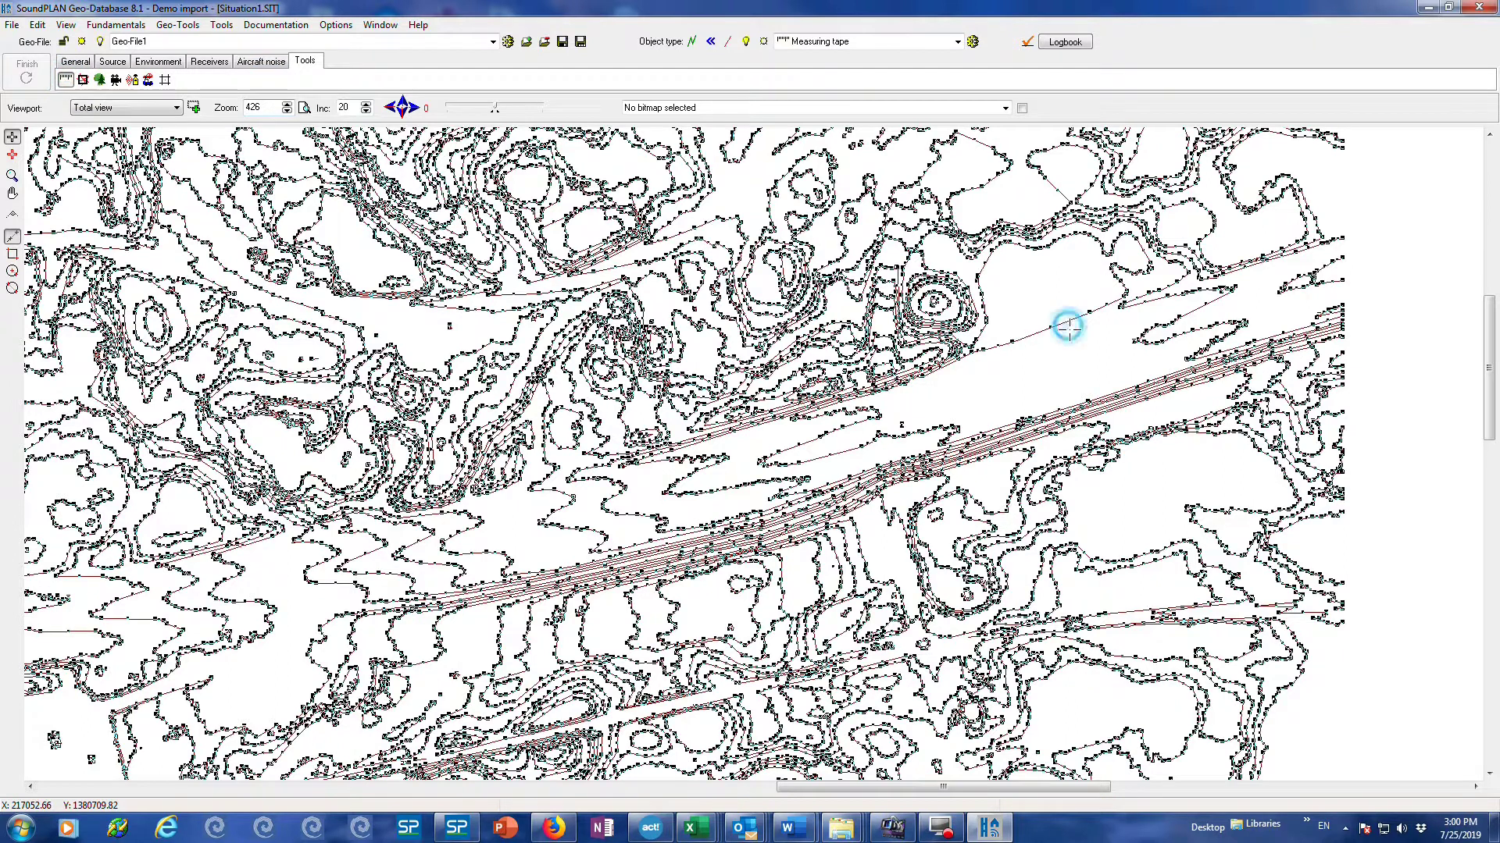
{"action": "left_click", "coordinate": [1084, 387]}
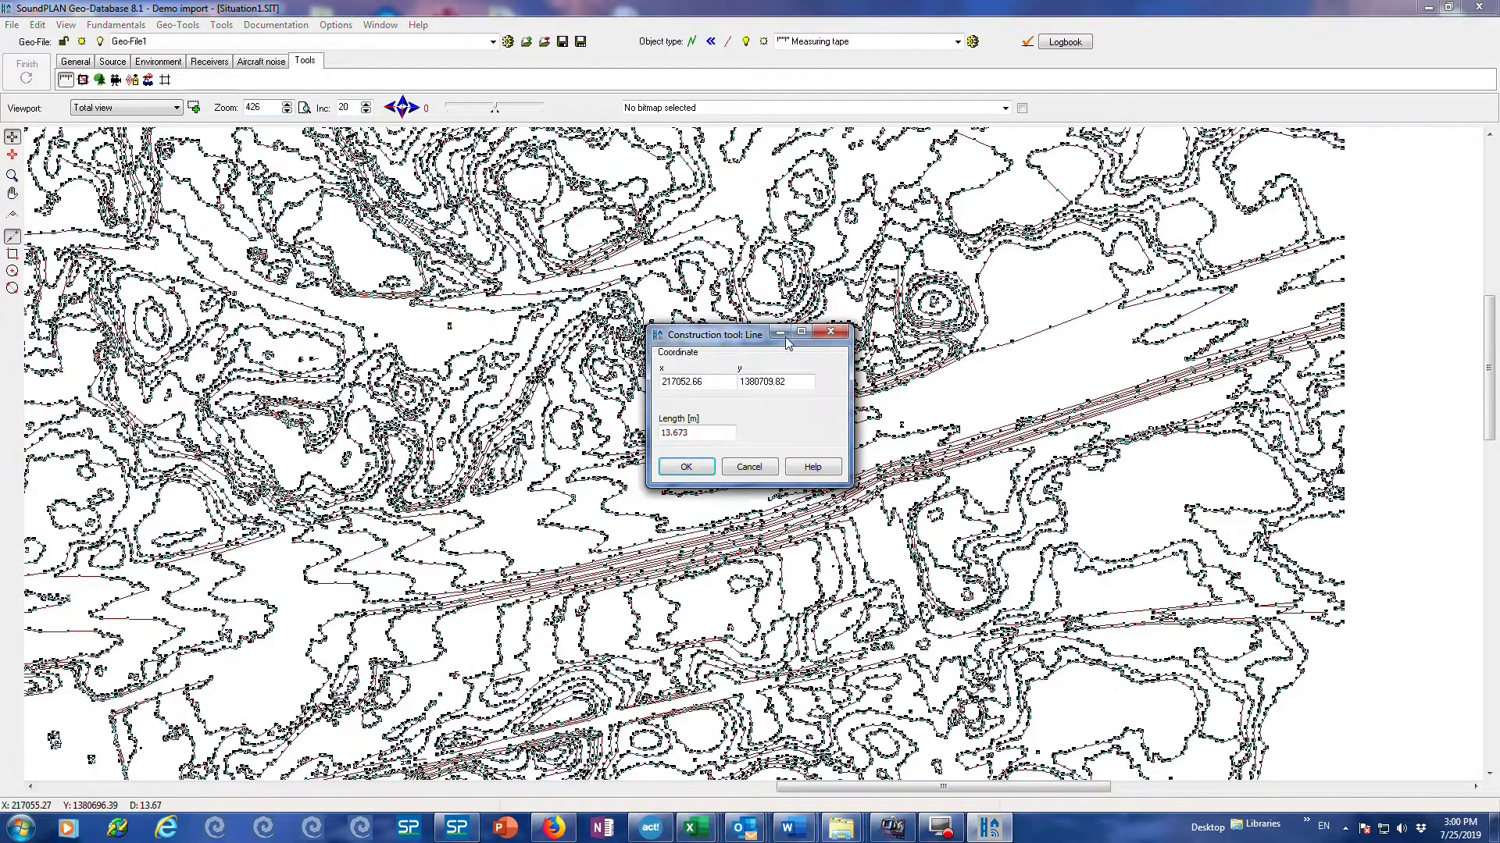
{"action": "left_click", "coordinate": [754, 467]}
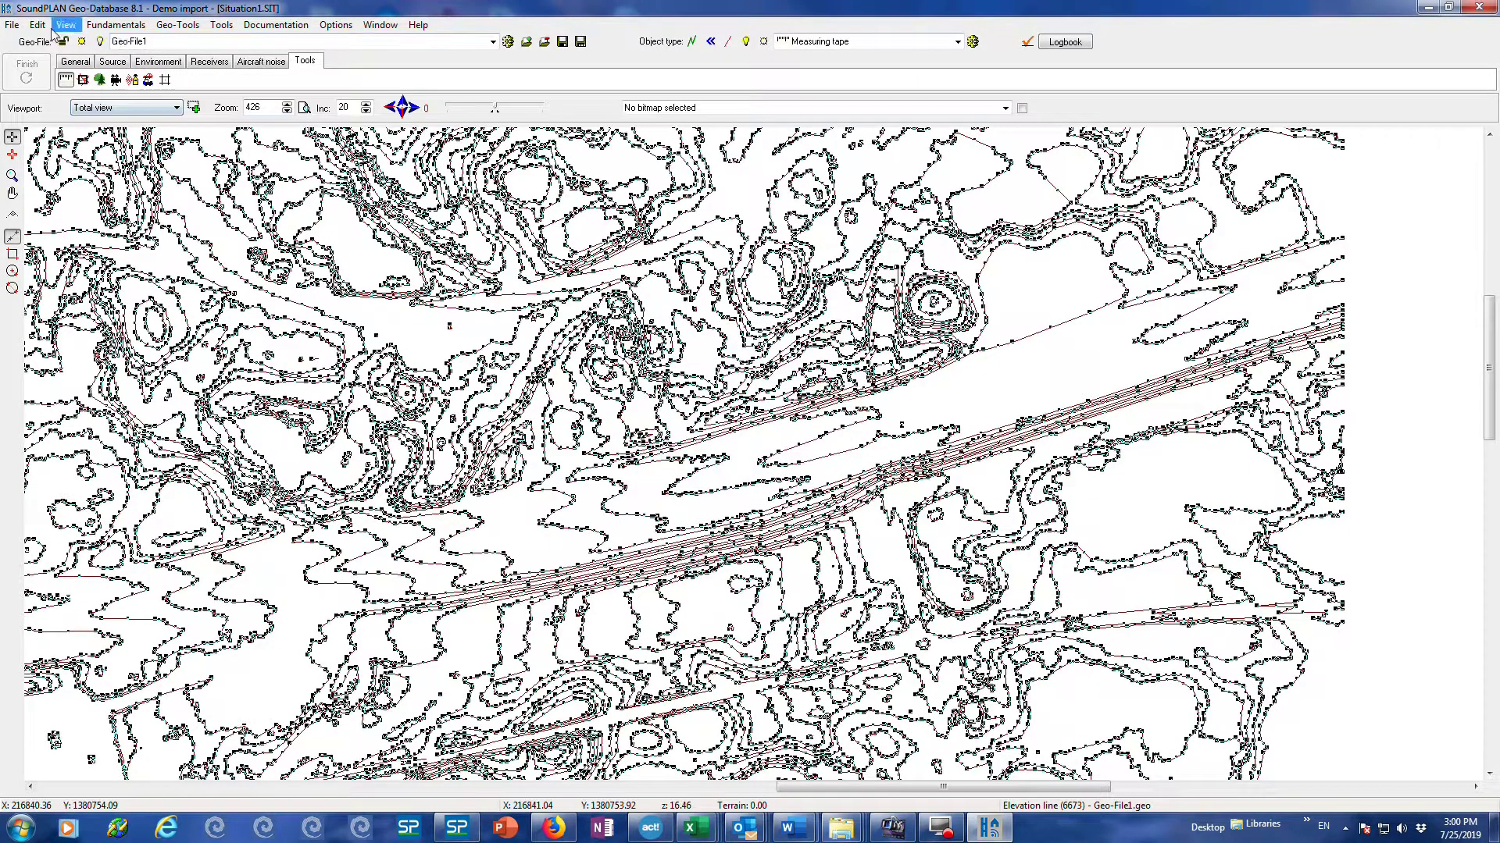
- Save the situation, then calculate a DGM run named DGM from the contour lines
{"action": "left_click", "coordinate": [13, 24]}
{"action": "left_click", "coordinate": [31, 78]}
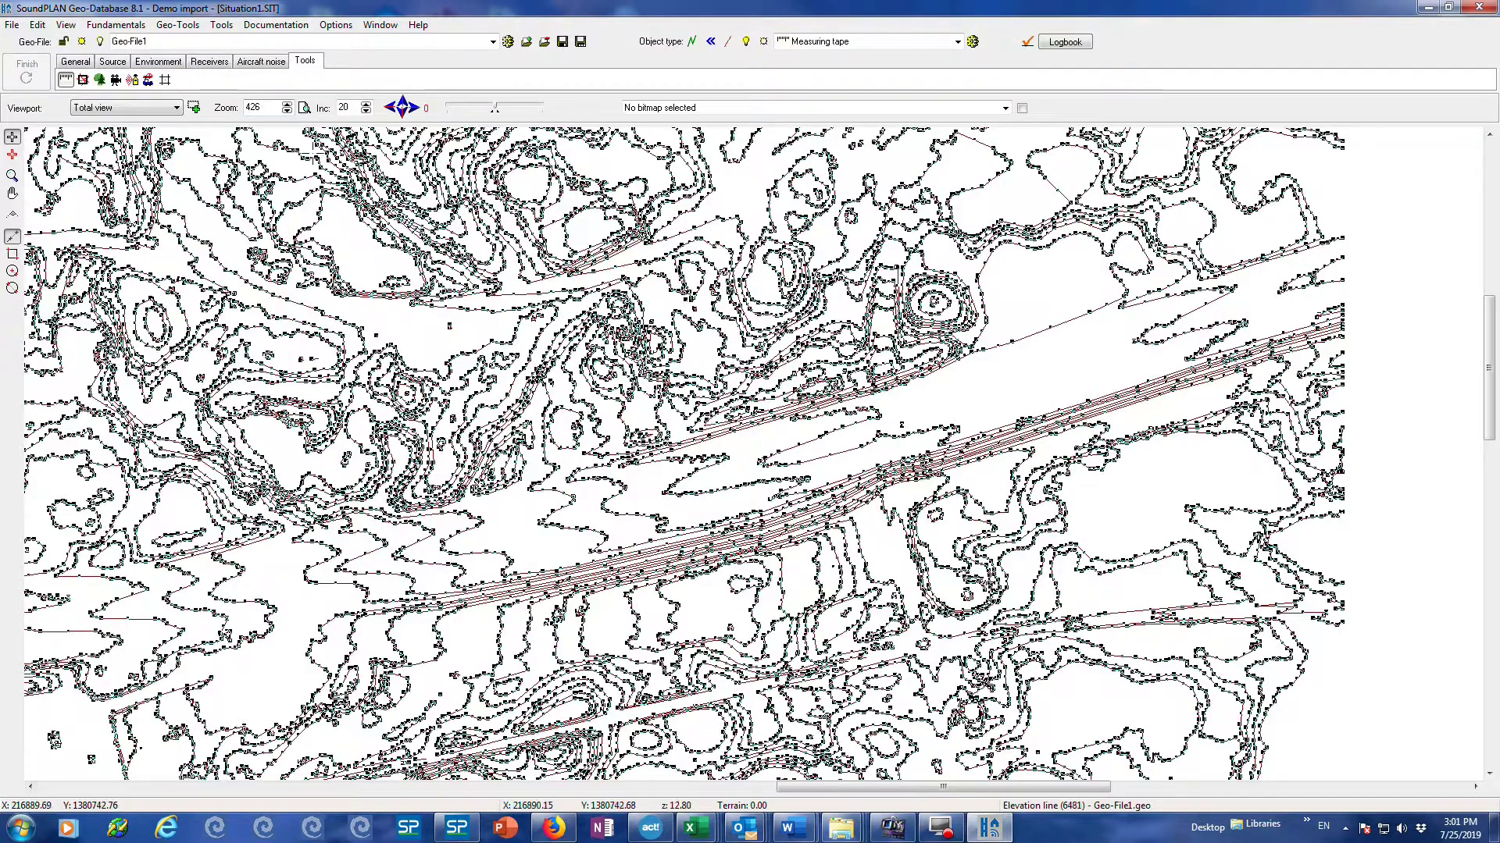
{"action": "left_click", "coordinate": [115, 24]}
{"action": "mouse_move", "coordinate": [141, 87]}
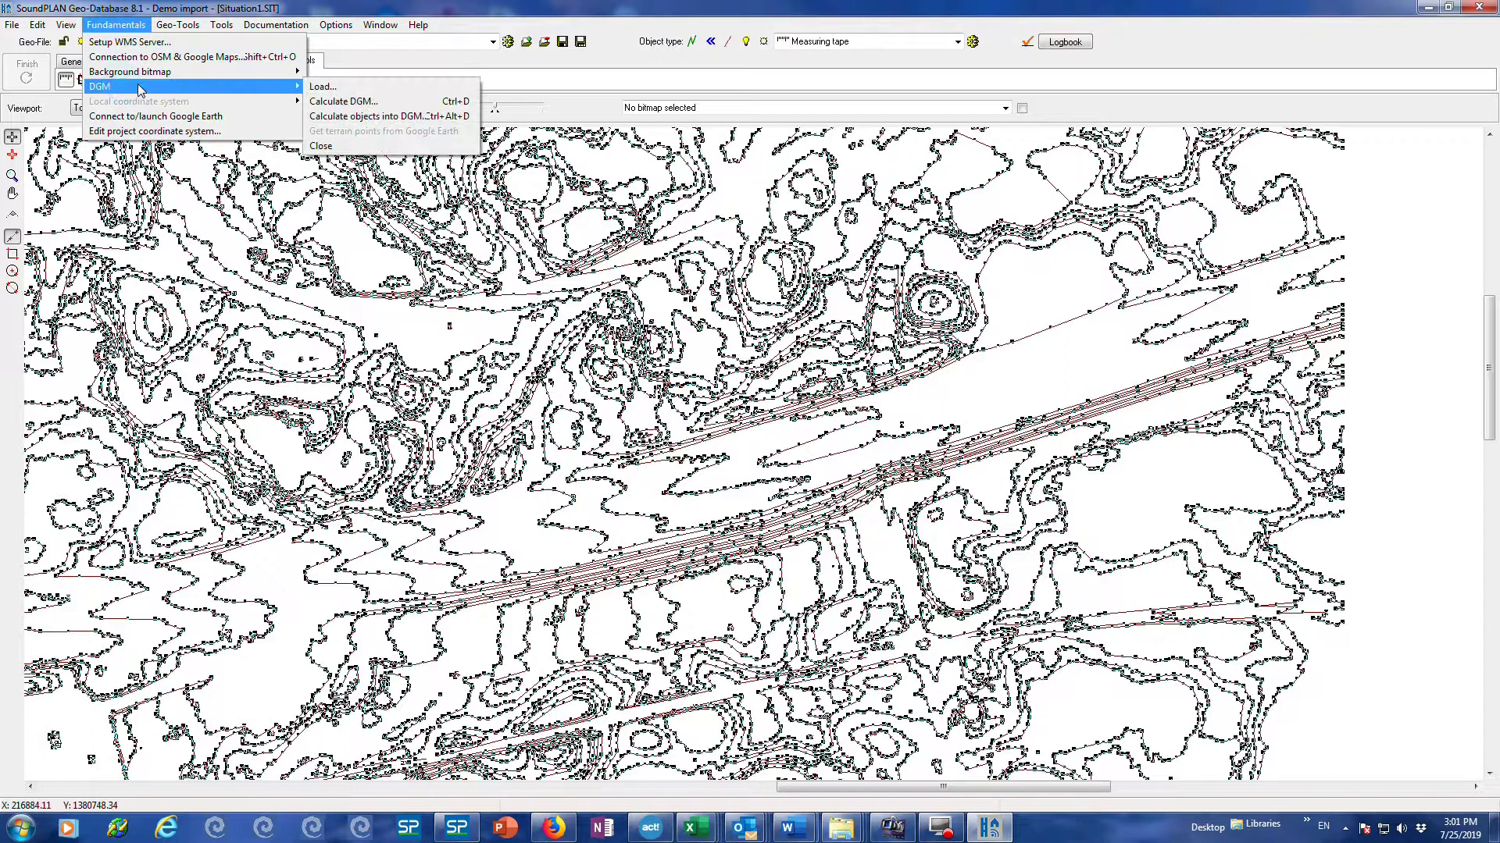
{"action": "left_click", "coordinate": [378, 107]}
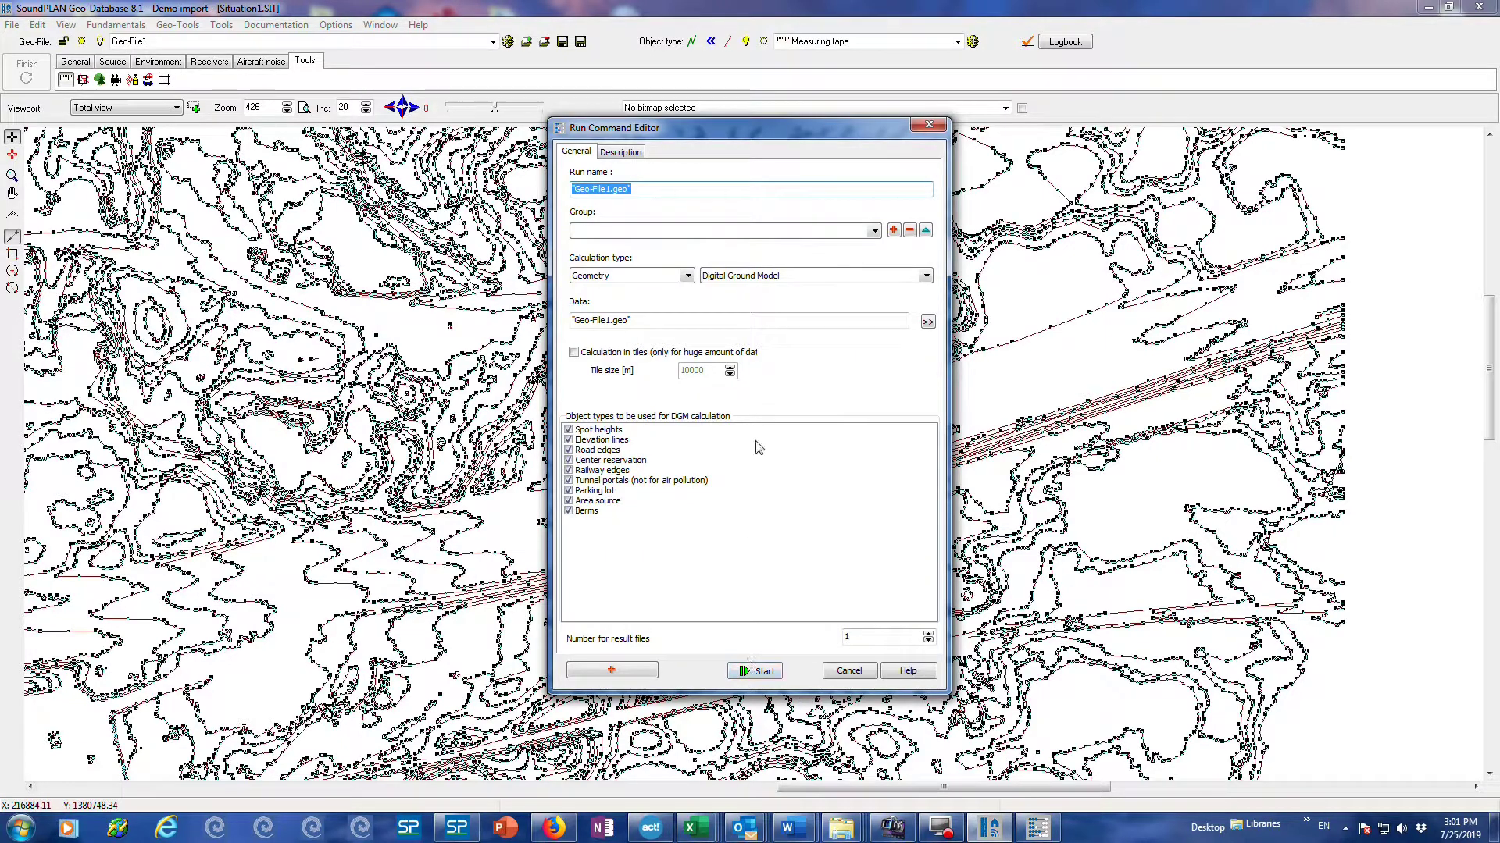
{"action": "type", "text": "DGM"}
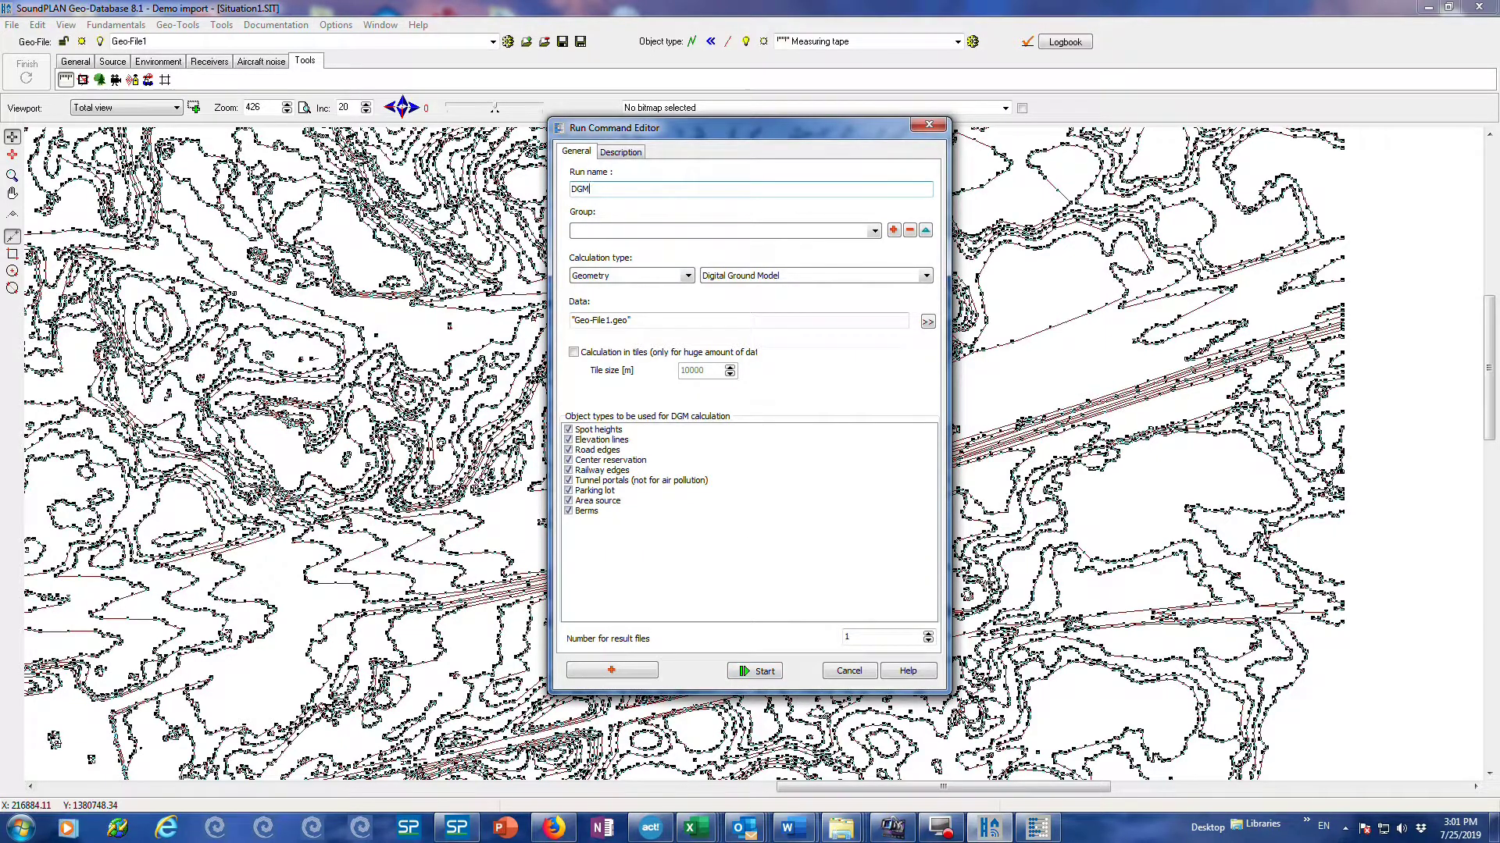
{"action": "left_click", "coordinate": [765, 672]}
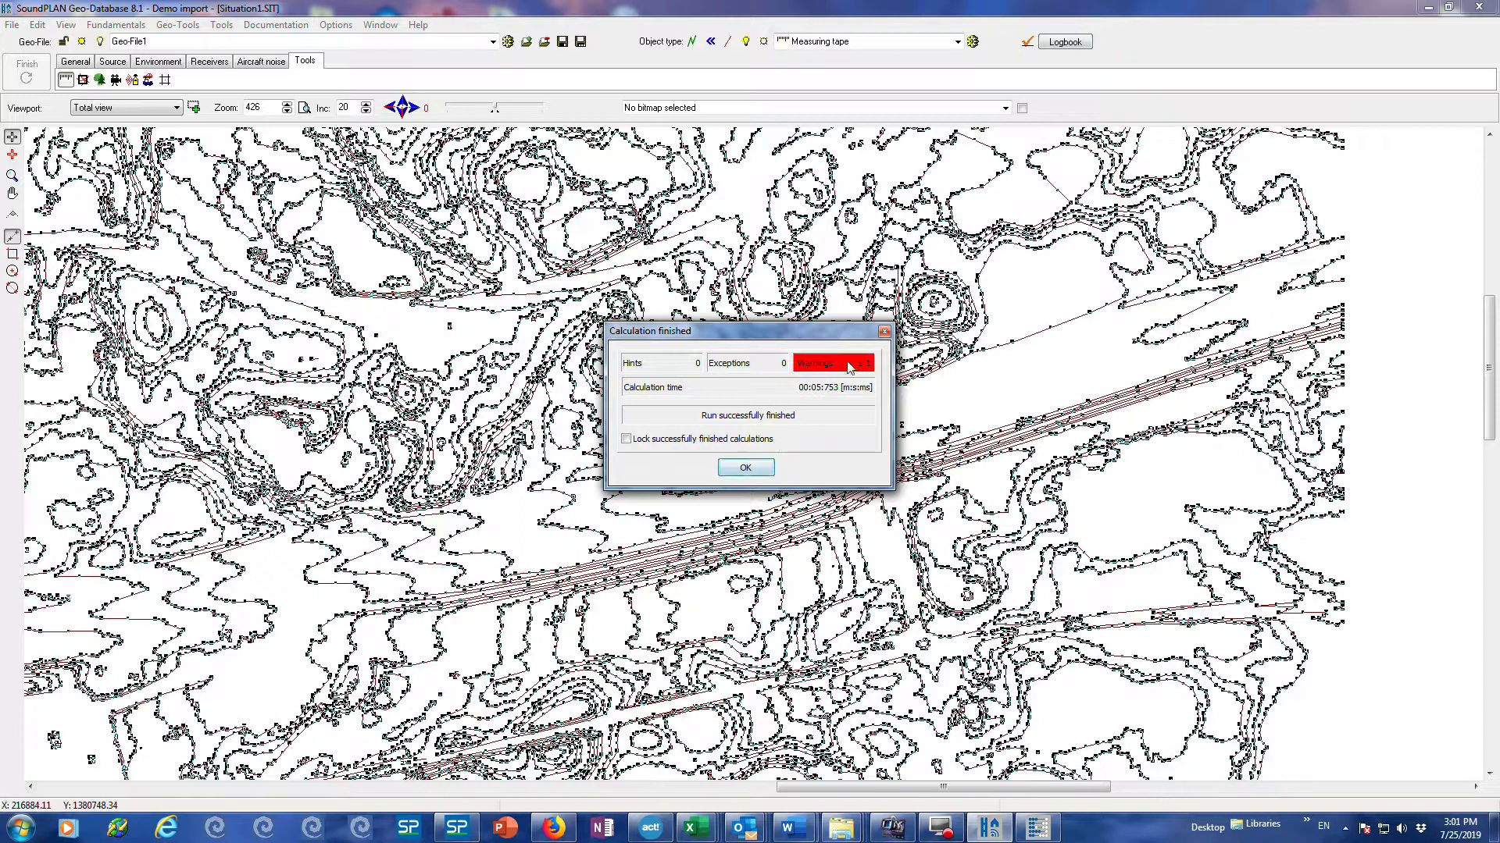
{"action": "left_click", "coordinate": [726, 467]}
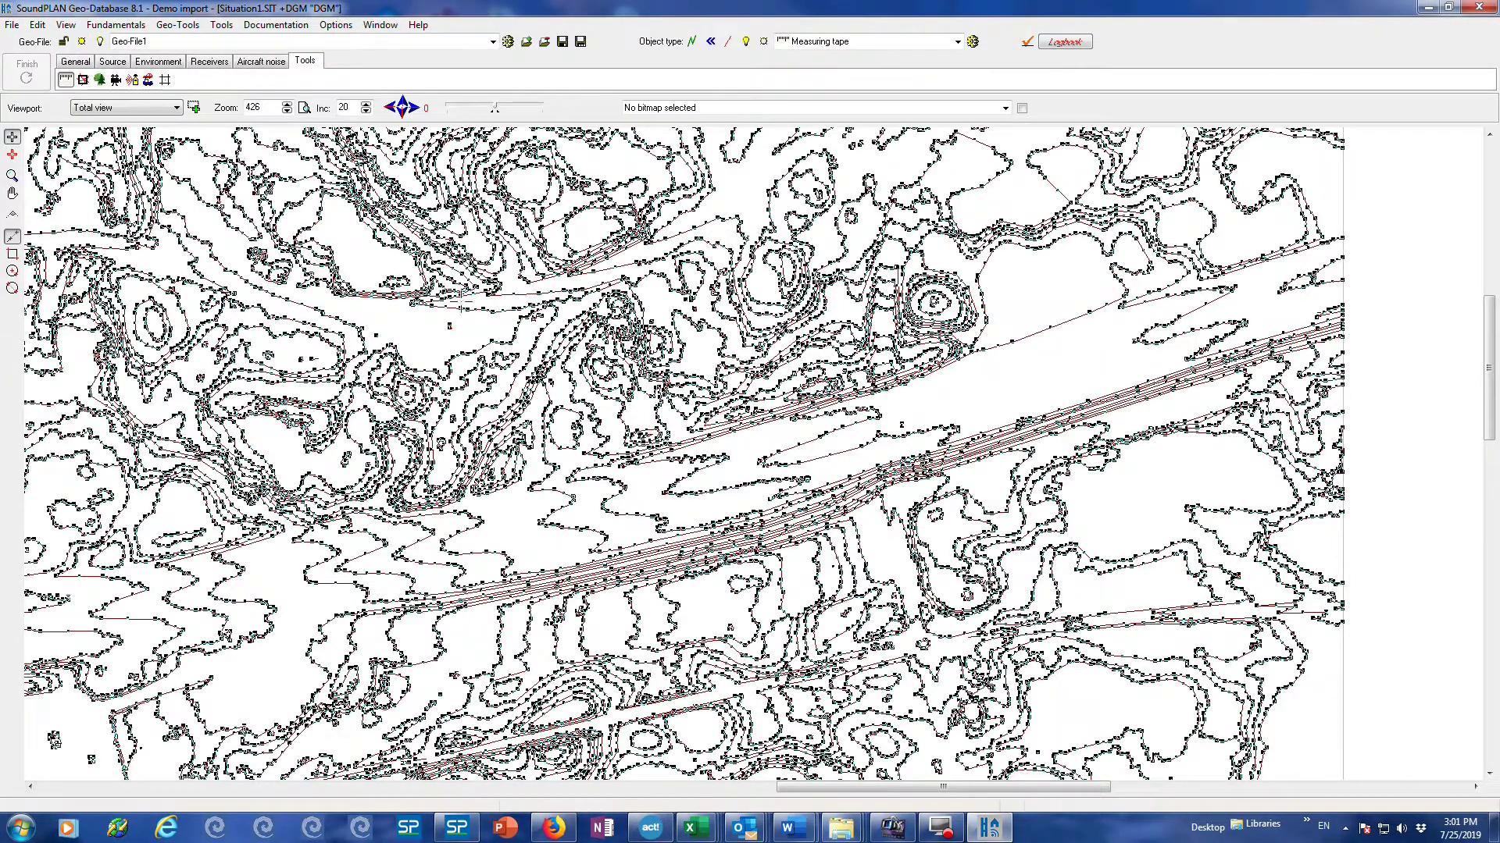
{"action": "left_click", "coordinate": [78, 26]}
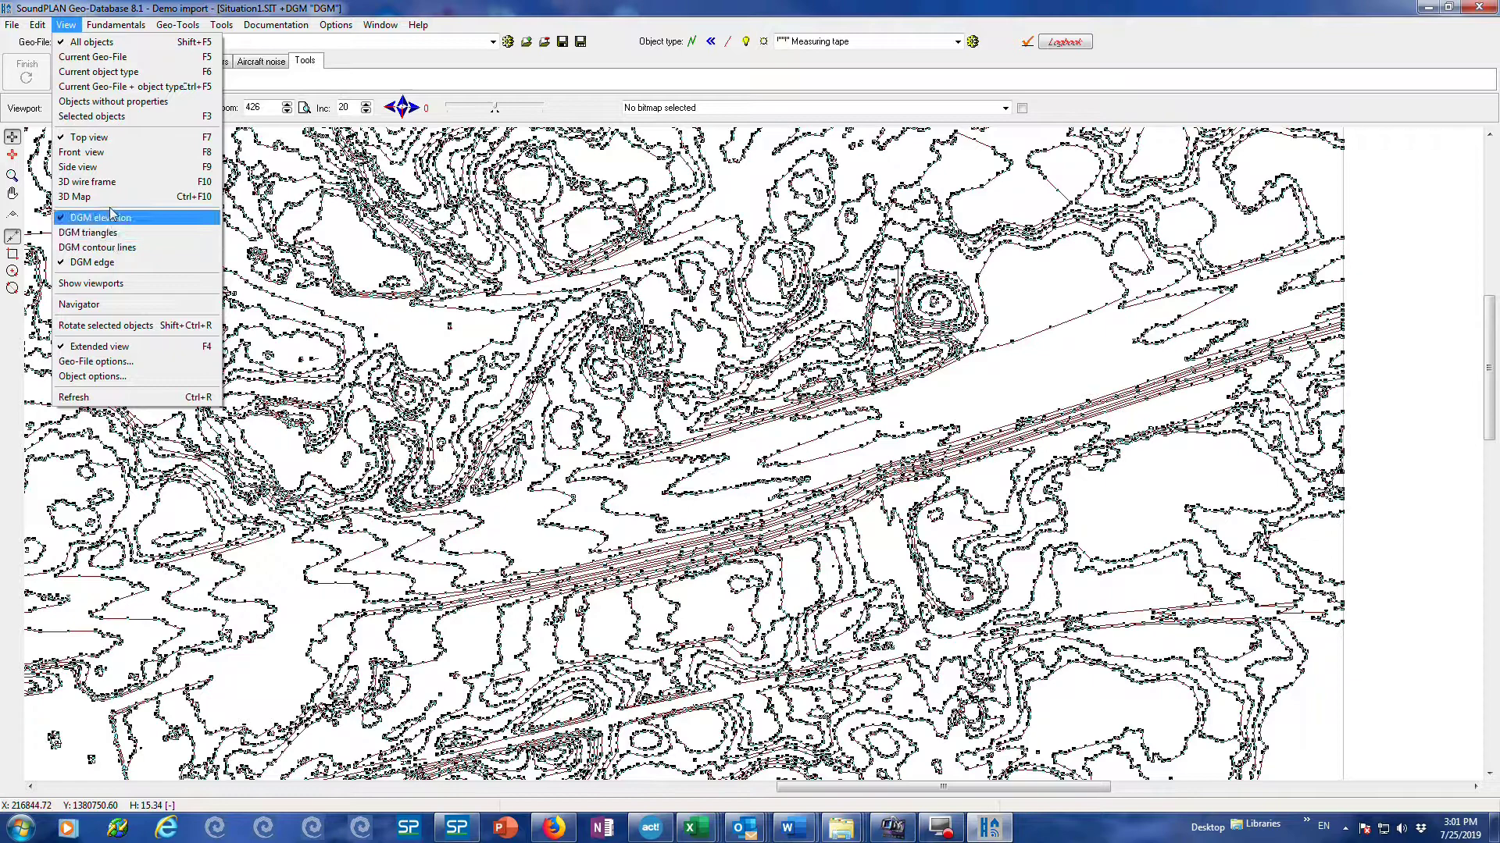
{"action": "left_click", "coordinate": [258, 265]}
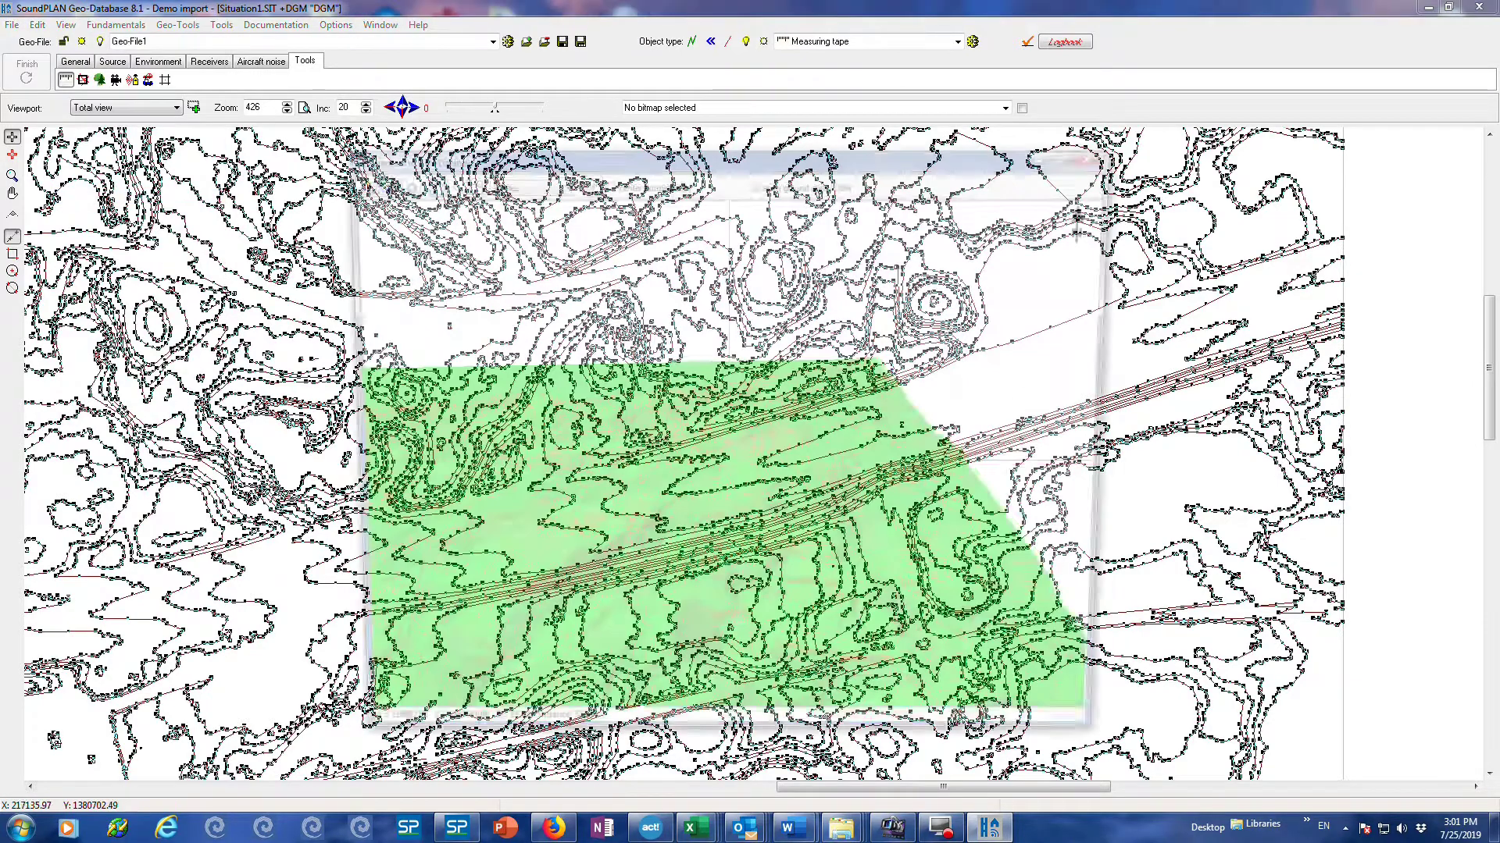
{"action": "left_click_drag", "start_coordinate": [604, 538], "coordinate": [639, 371]}
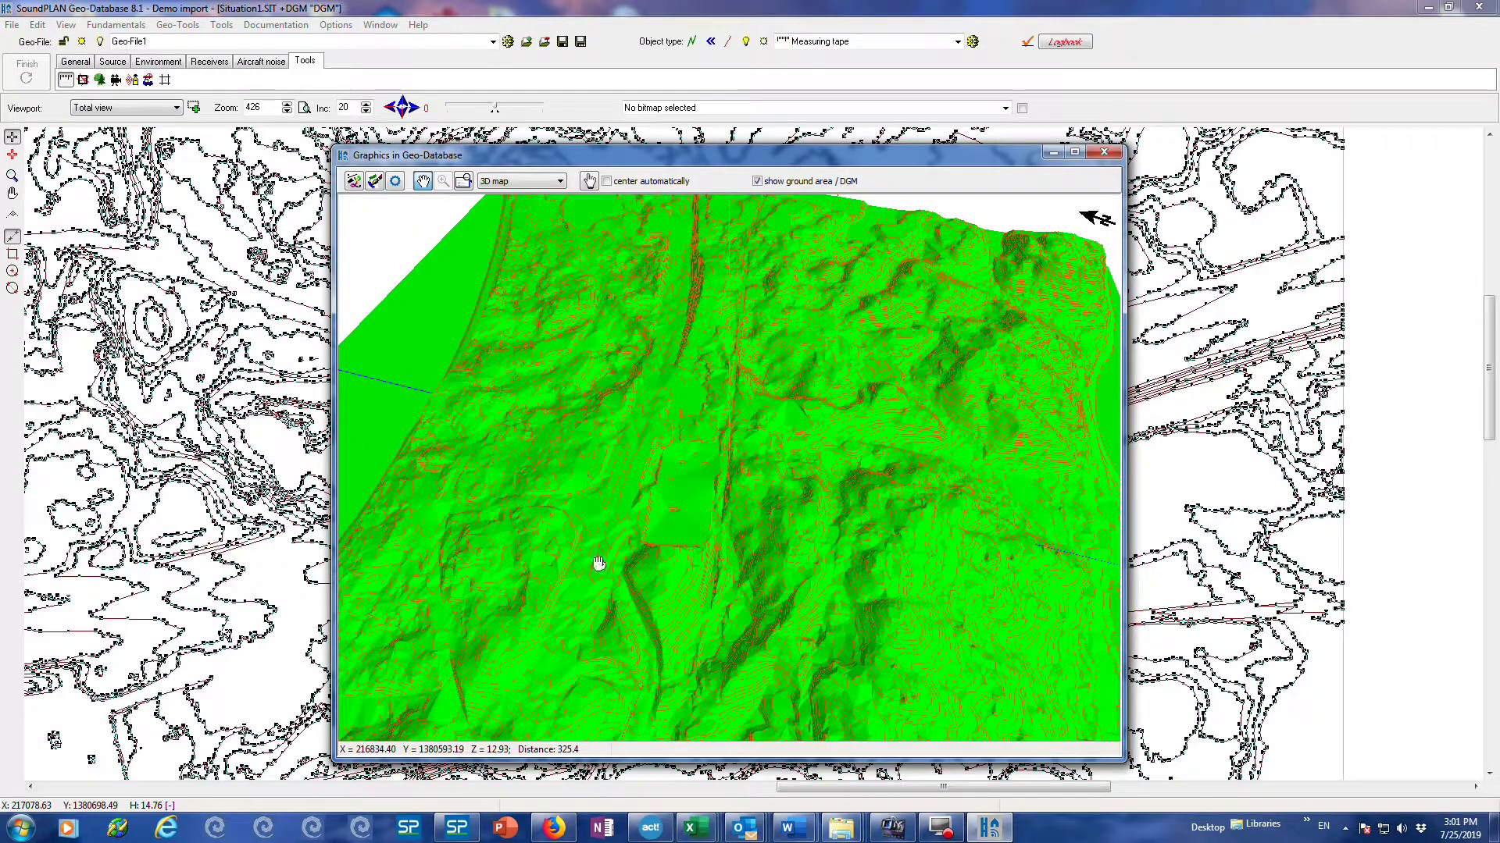
{"action": "left_click_drag", "start_coordinate": [673, 429], "coordinate": [774, 346]}
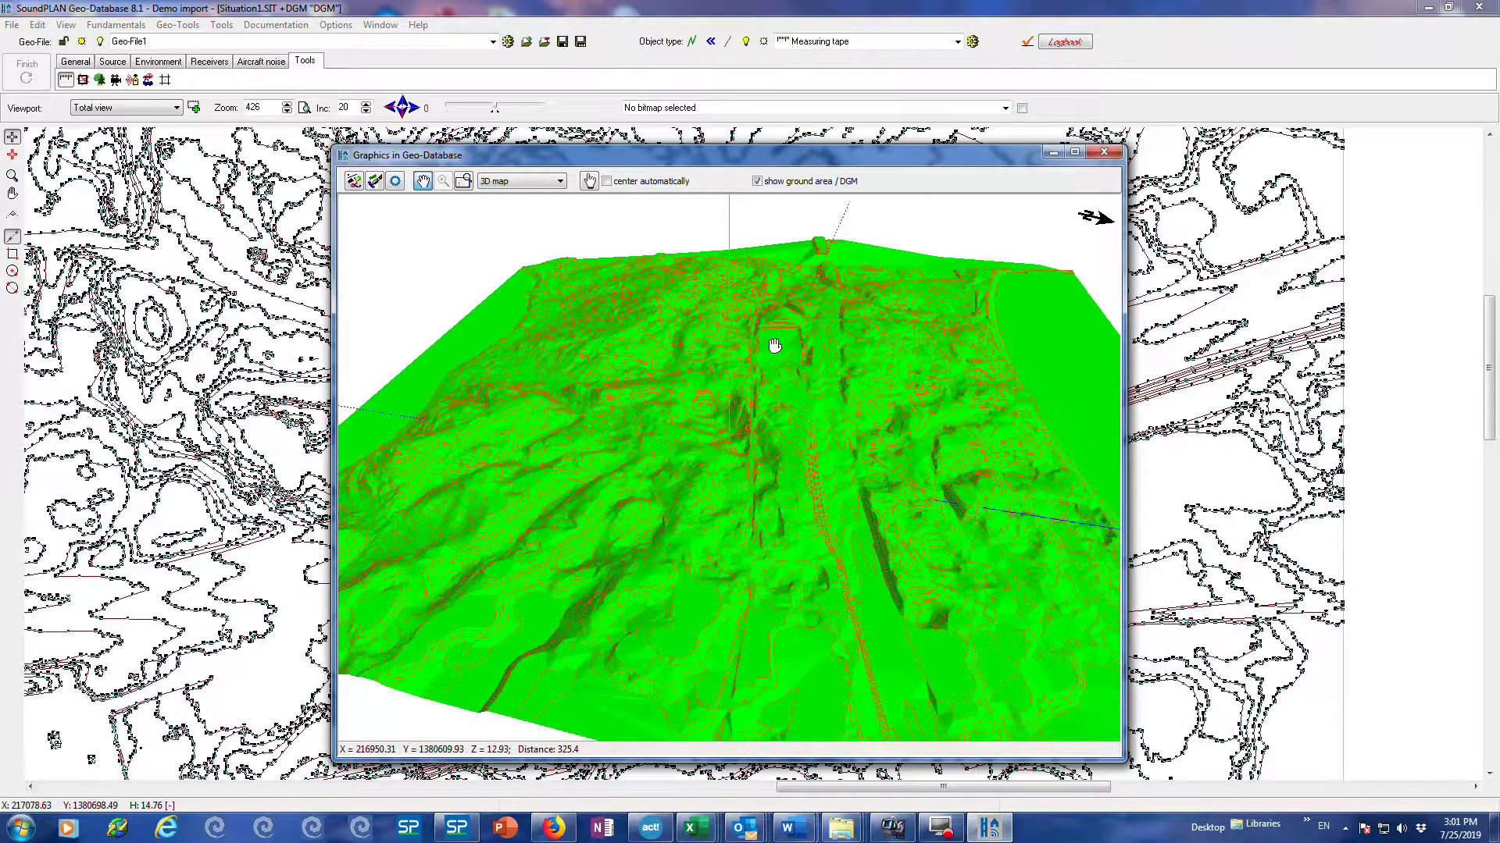
{"action": "left_click_drag", "start_coordinate": [841, 253], "coordinate": [912, 399]}
{"action": "left_click", "coordinate": [1092, 220]}
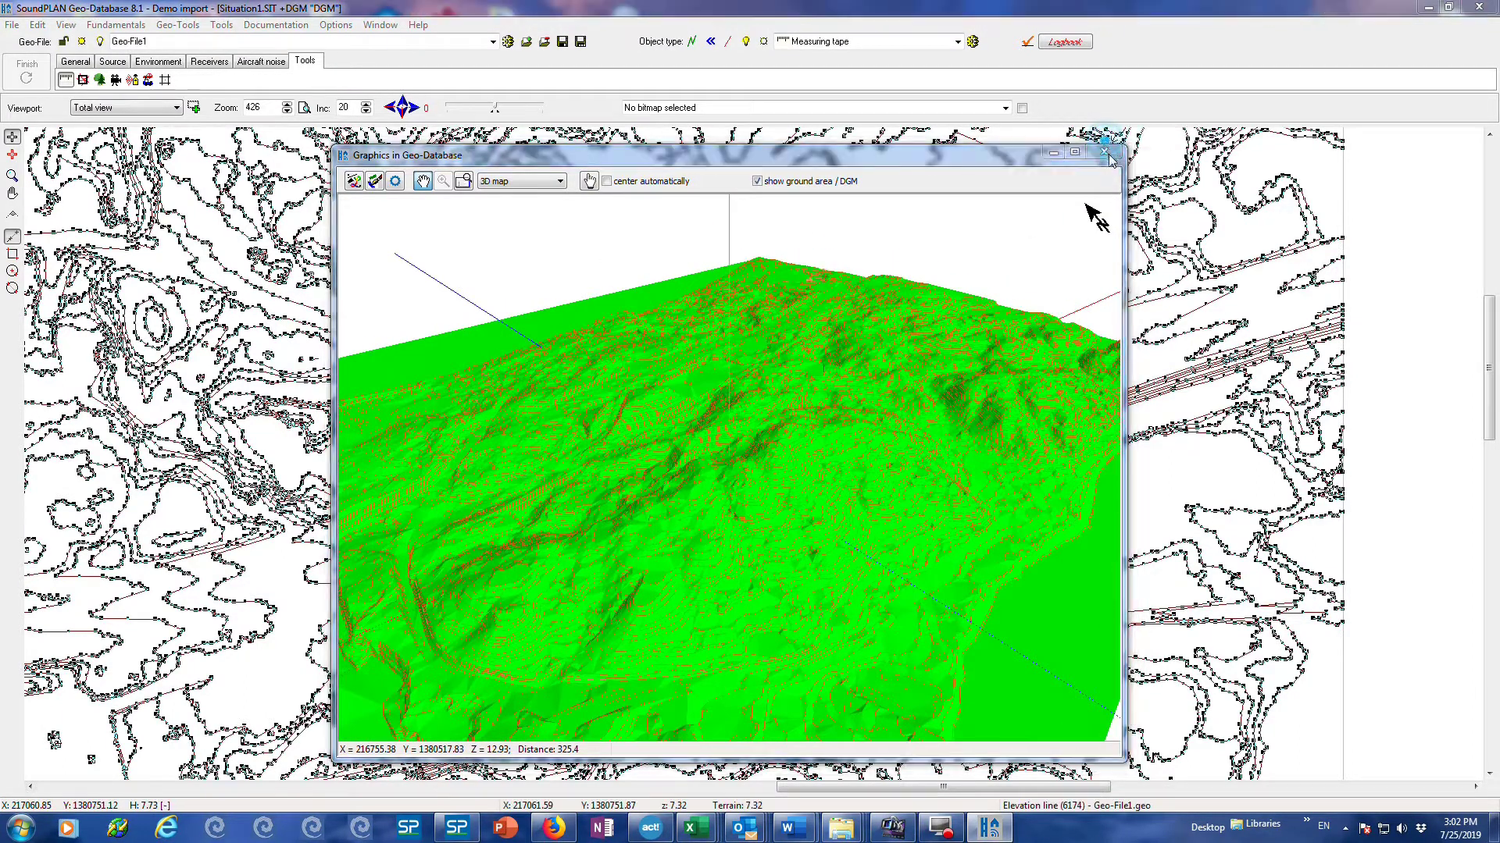
{"action": "left_click", "coordinate": [1194, 288]}
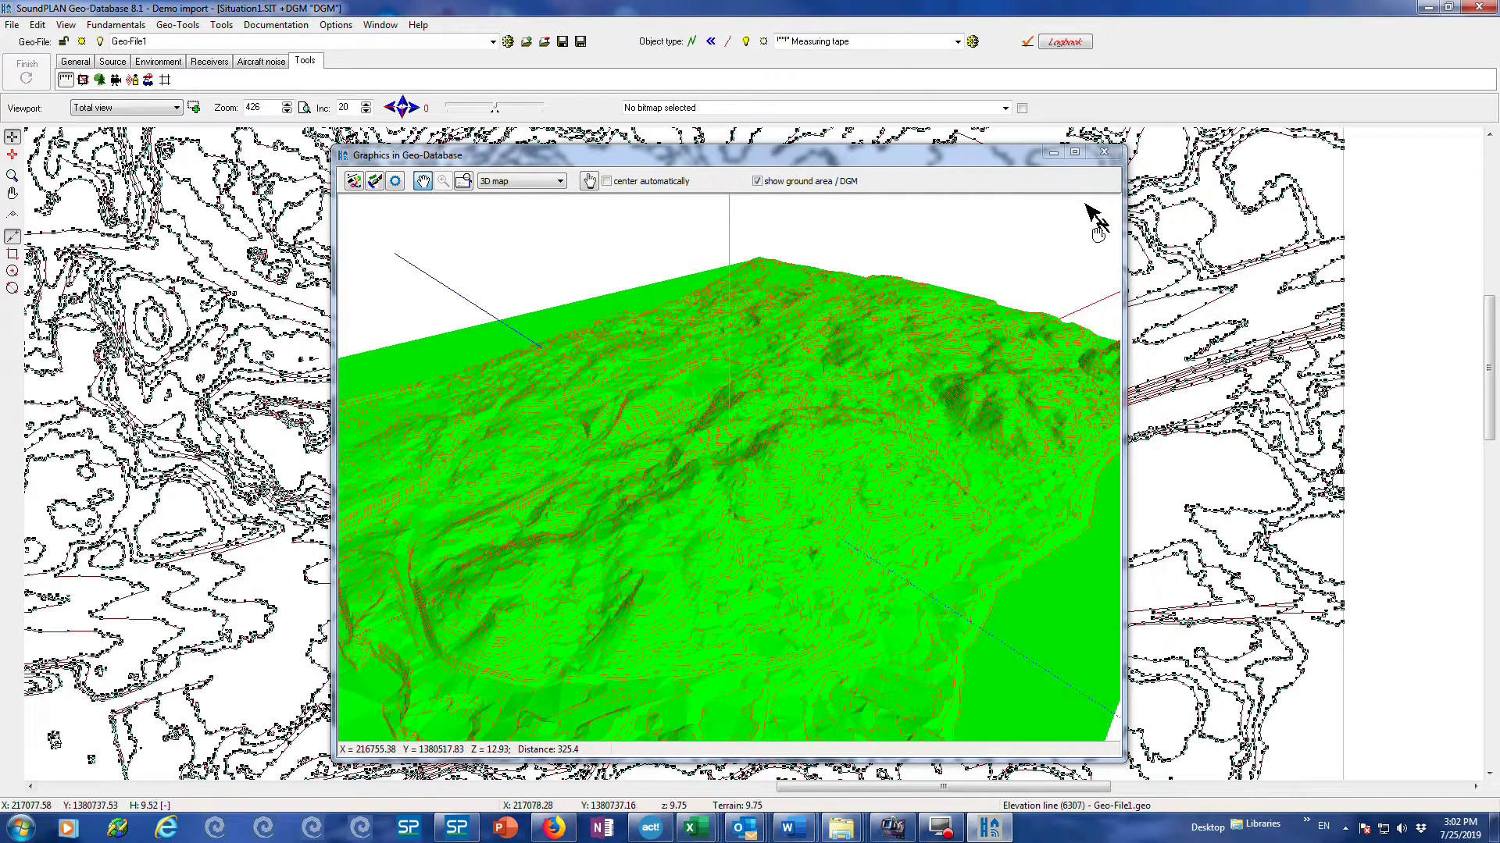
{"action": "left_click", "coordinate": [1113, 153]}
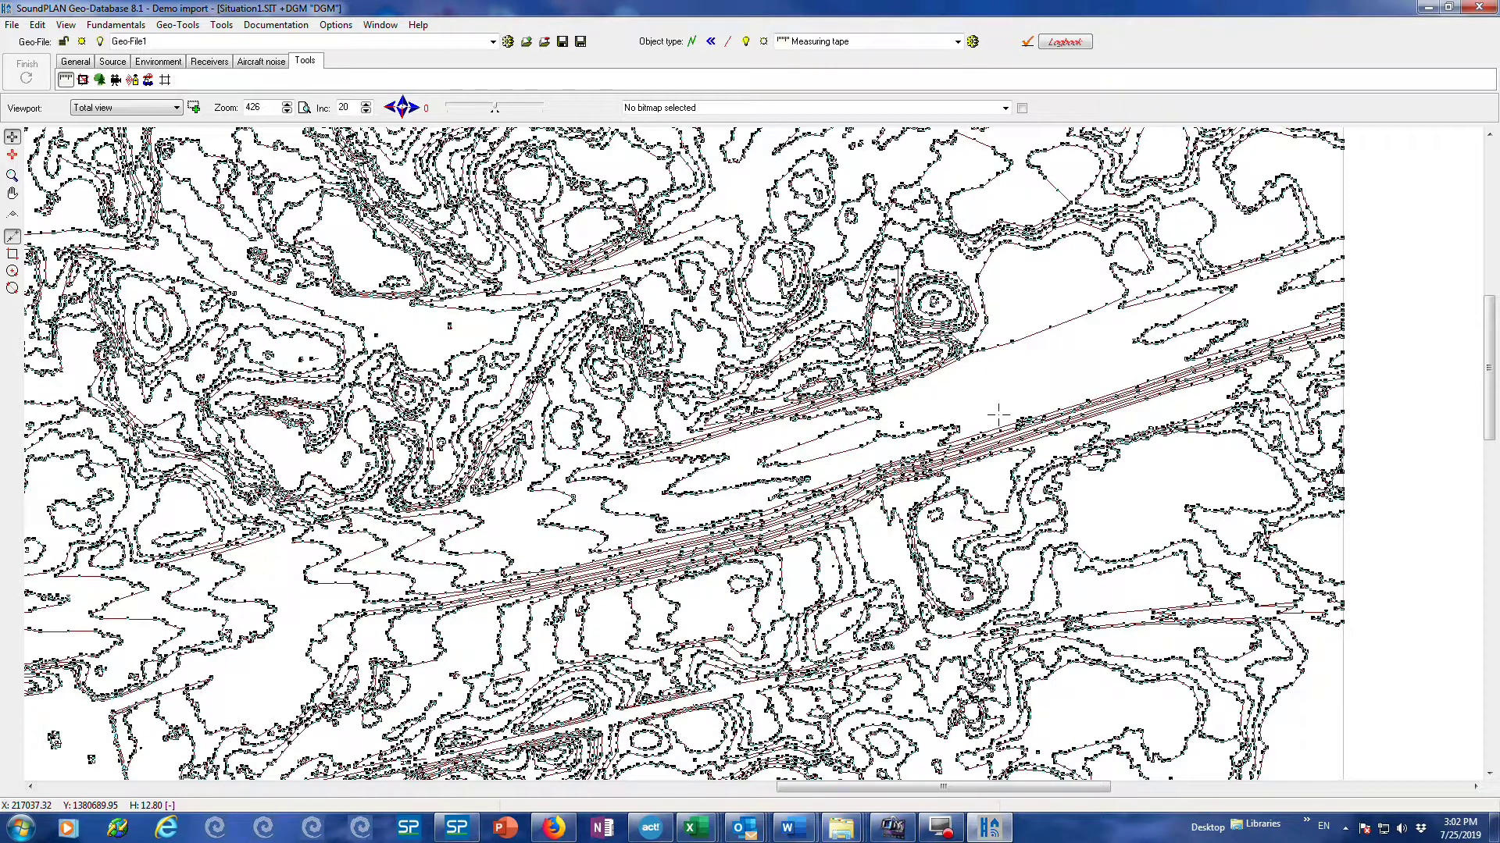
- Turn on the DGM triangles display and select all elevation lines
{"action": "scroll", "coordinate": [982, 387], "scroll_direction": "down", "scroll_amount": 3}
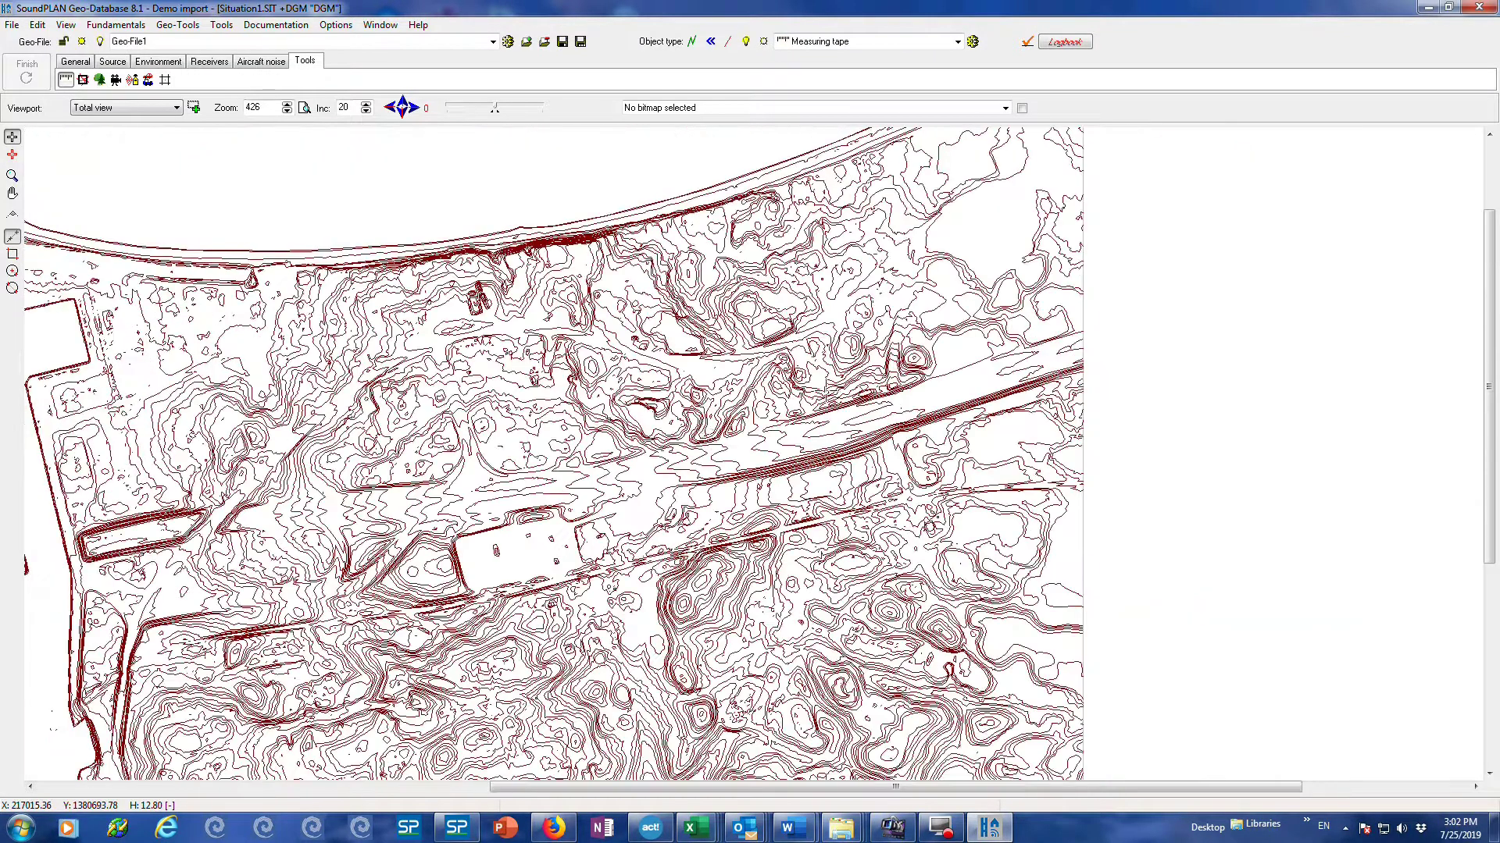
{"action": "scroll", "coordinate": [476, 525], "scroll_direction": "down", "scroll_amount": 3}
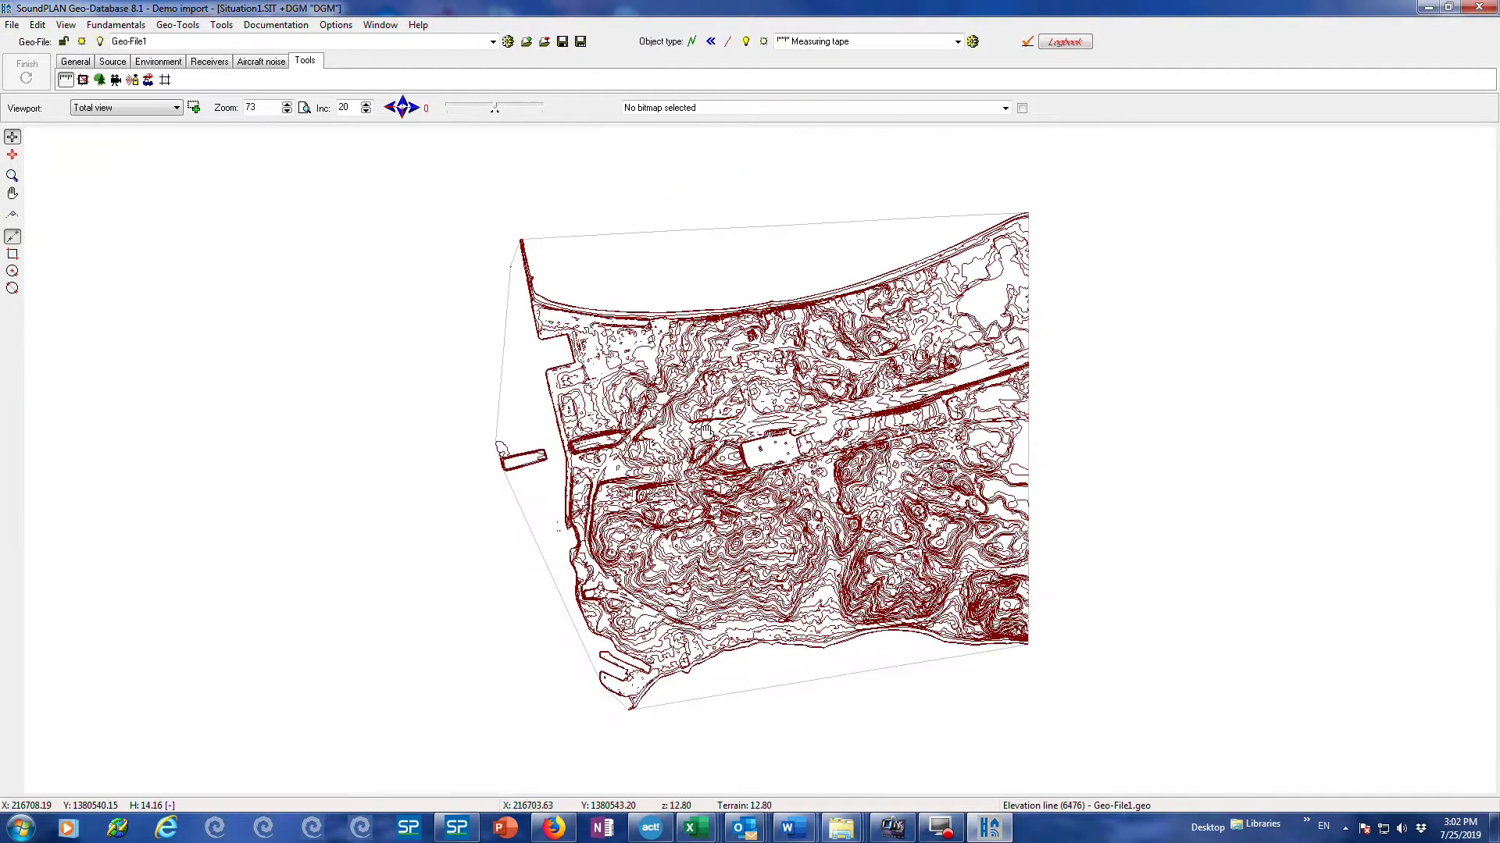
{"action": "scroll", "coordinate": [458, 234], "scroll_direction": "up", "scroll_amount": 3}
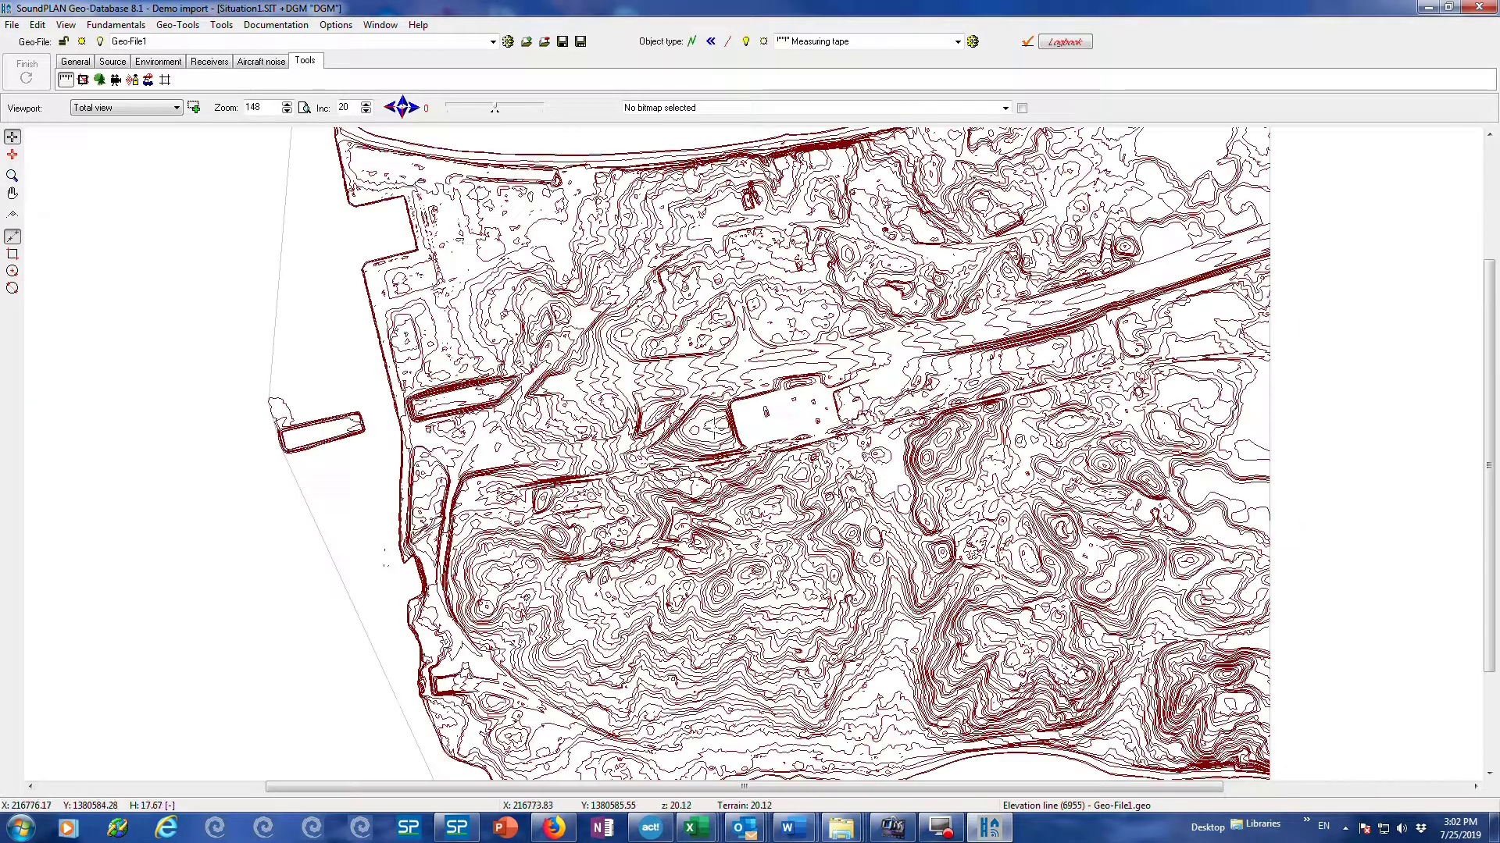
{"action": "left_click", "coordinate": [66, 25]}
{"action": "left_click", "coordinate": [108, 232]}
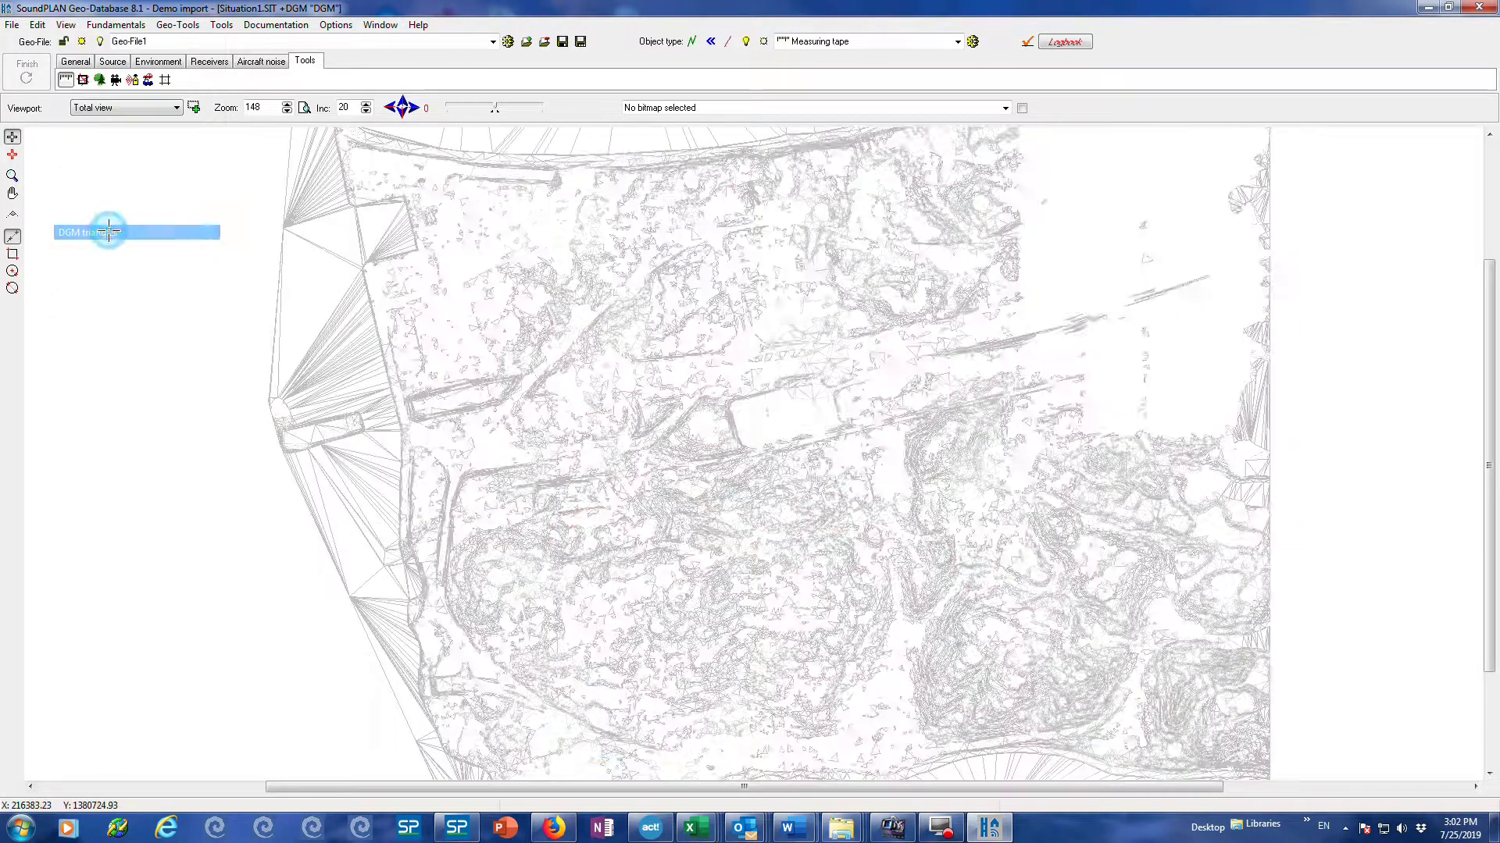
{"action": "scroll", "coordinate": [713, 378], "scroll_direction": "up", "scroll_amount": 5}
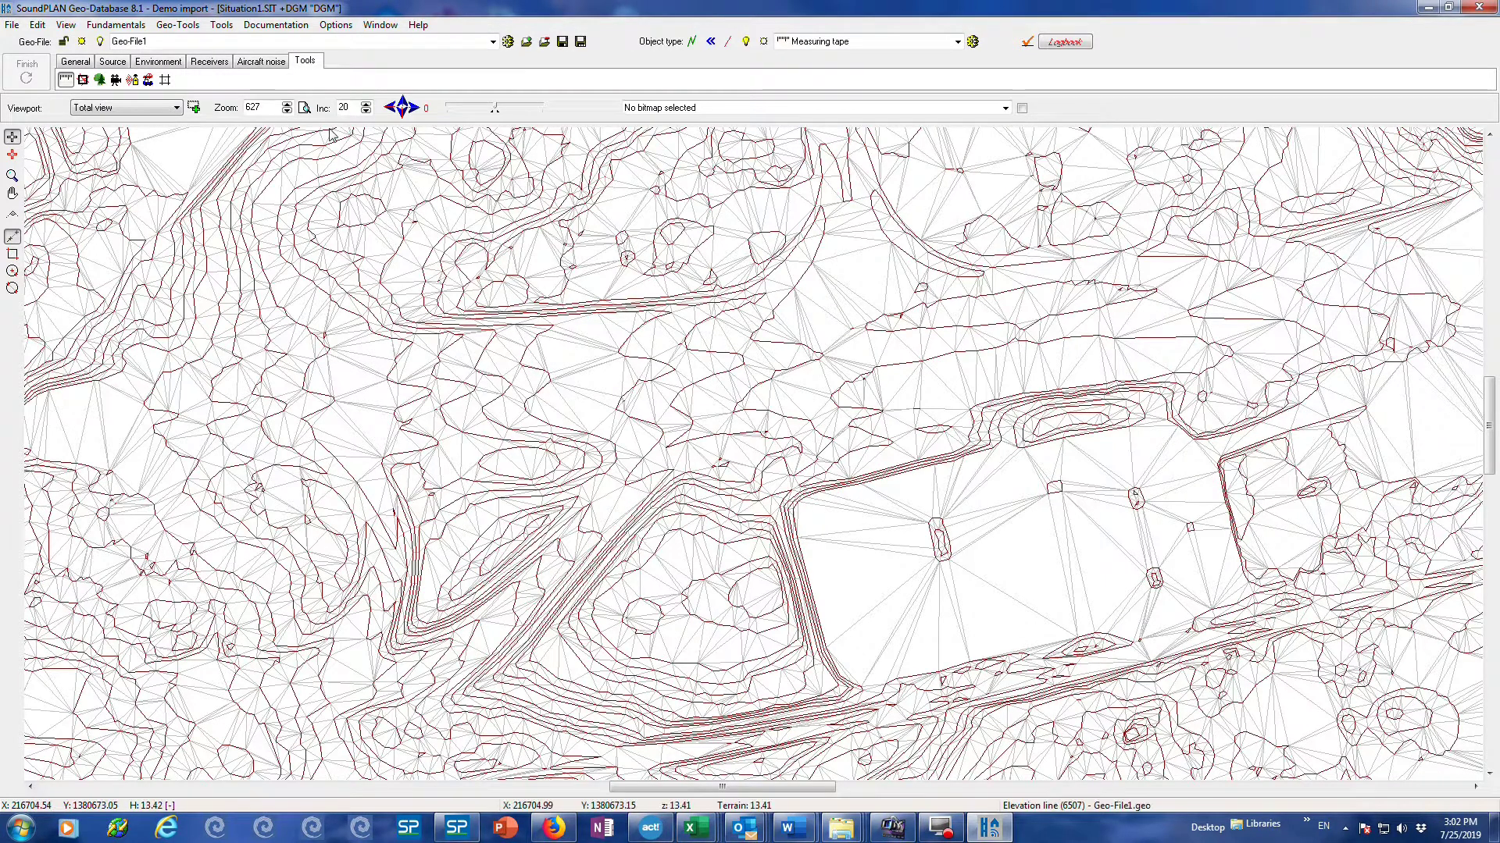
{"action": "key", "text": "ctrl"}
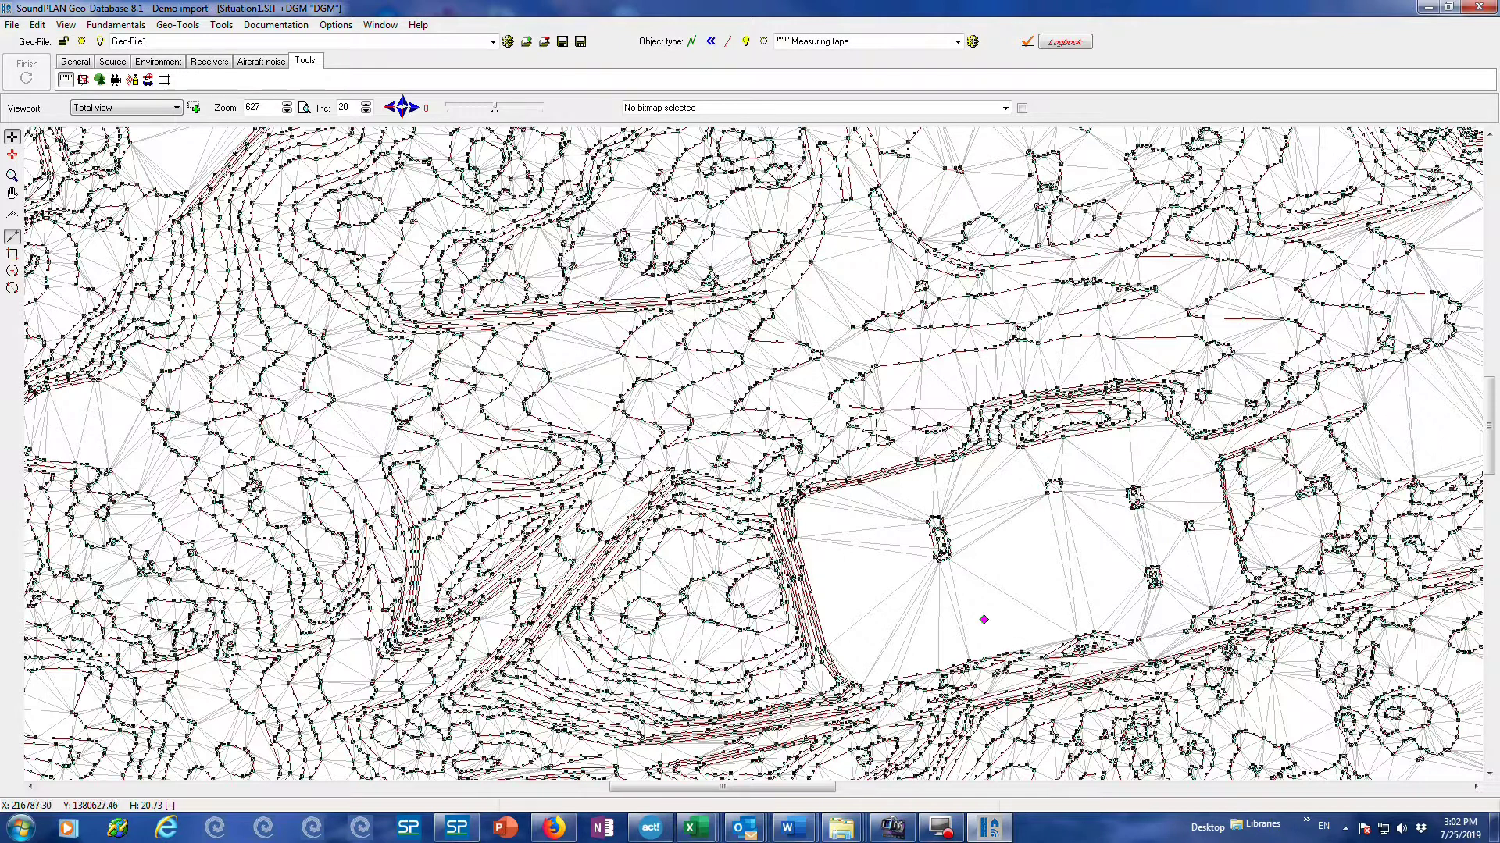
- Apply the Filter geometry tool with value 0.3 to the selected elevation lines
{"action": "left_click", "coordinate": [179, 24]}
{"action": "mouse_move", "coordinate": [194, 115]}
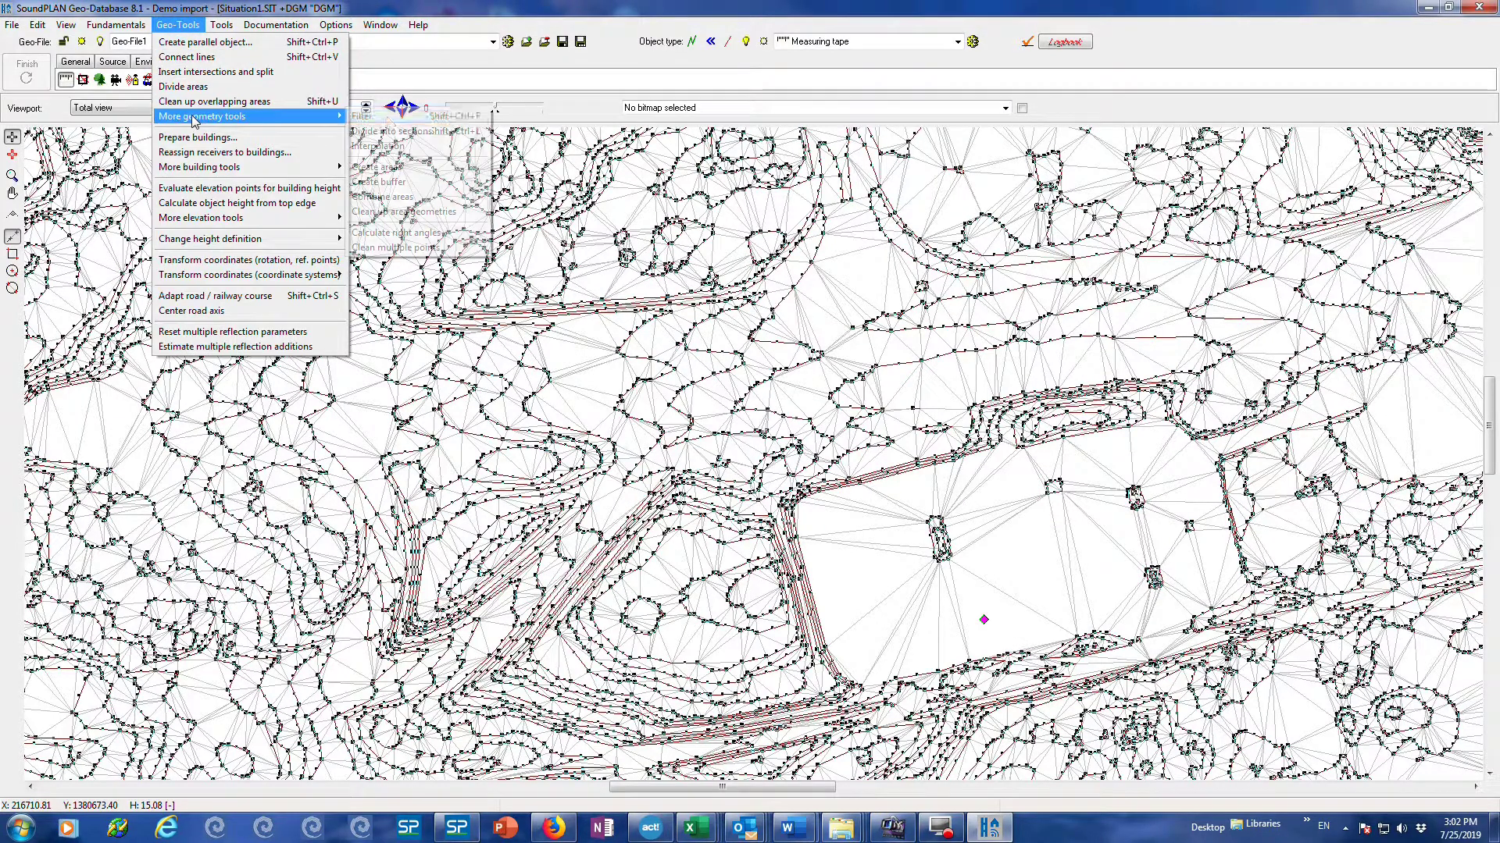
{"action": "left_click", "coordinate": [389, 117]}
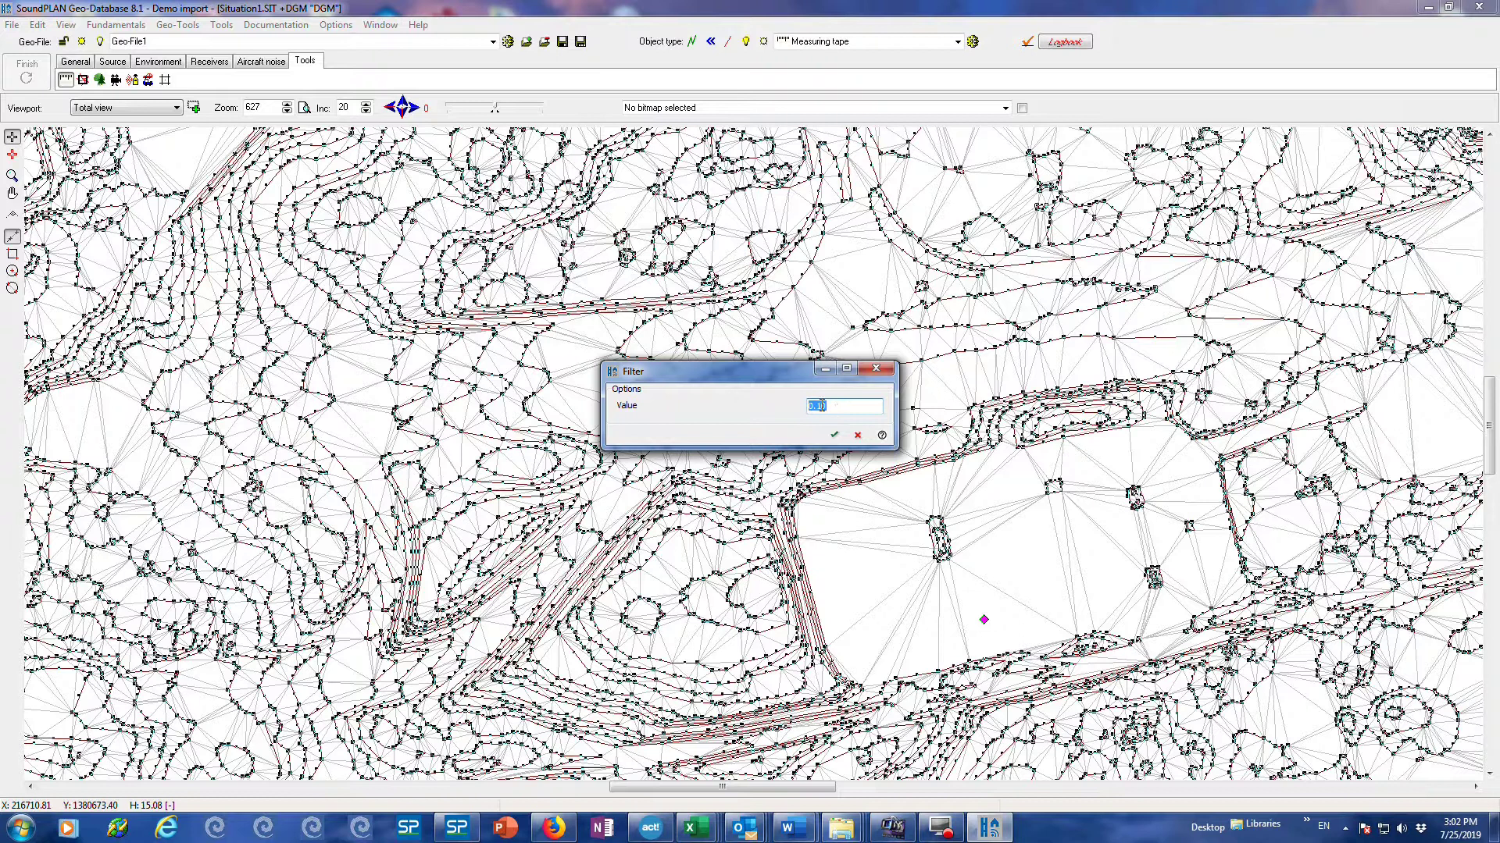
{"action": "type", "text": "0.3"}
{"action": "left_click", "coordinate": [834, 434]}
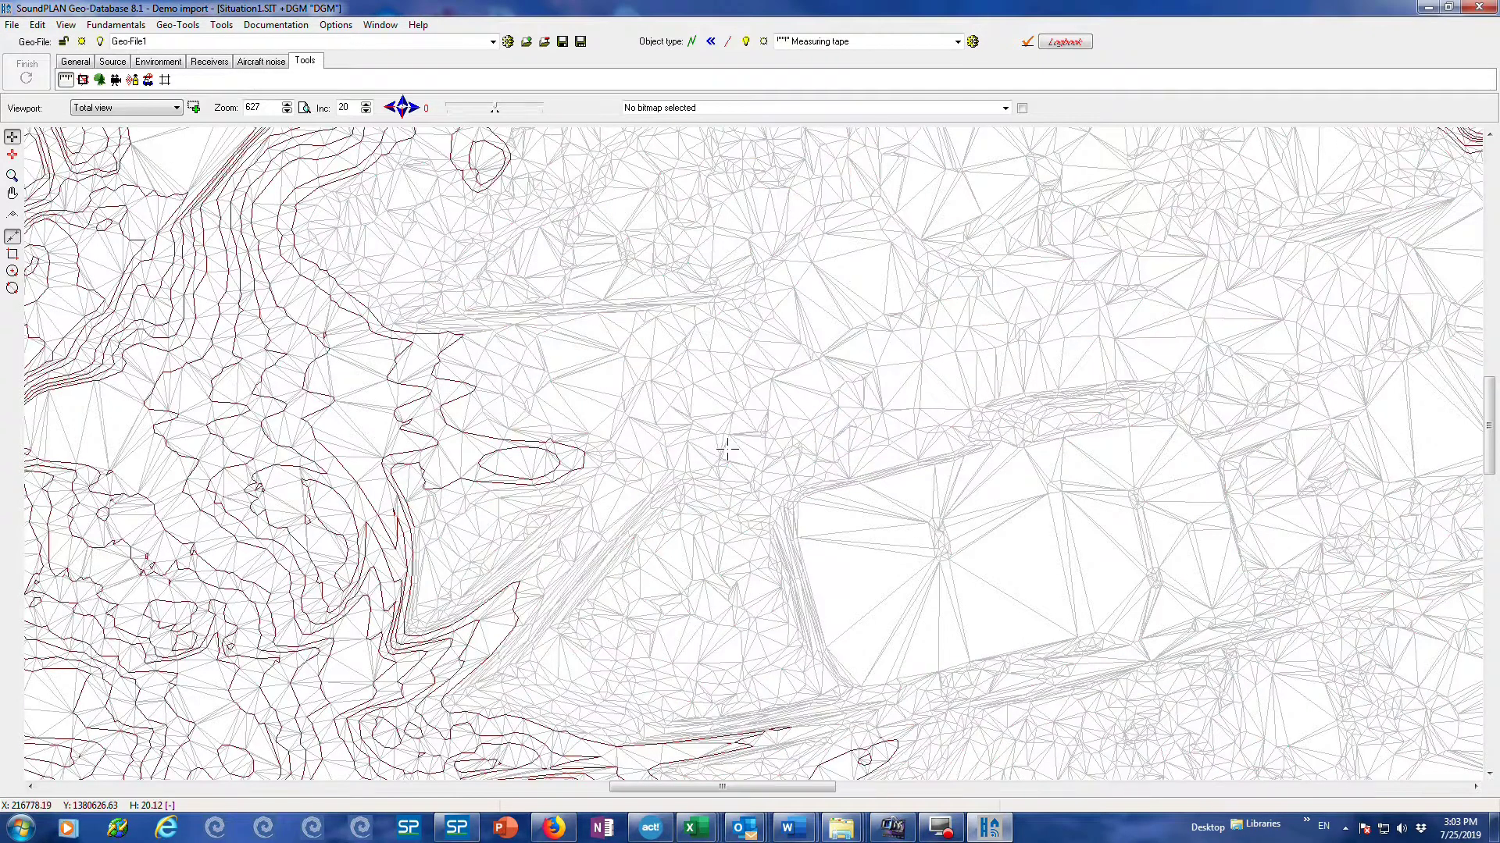
{"action": "scroll", "coordinate": [798, 469], "scroll_direction": "down", "scroll_amount": 3}
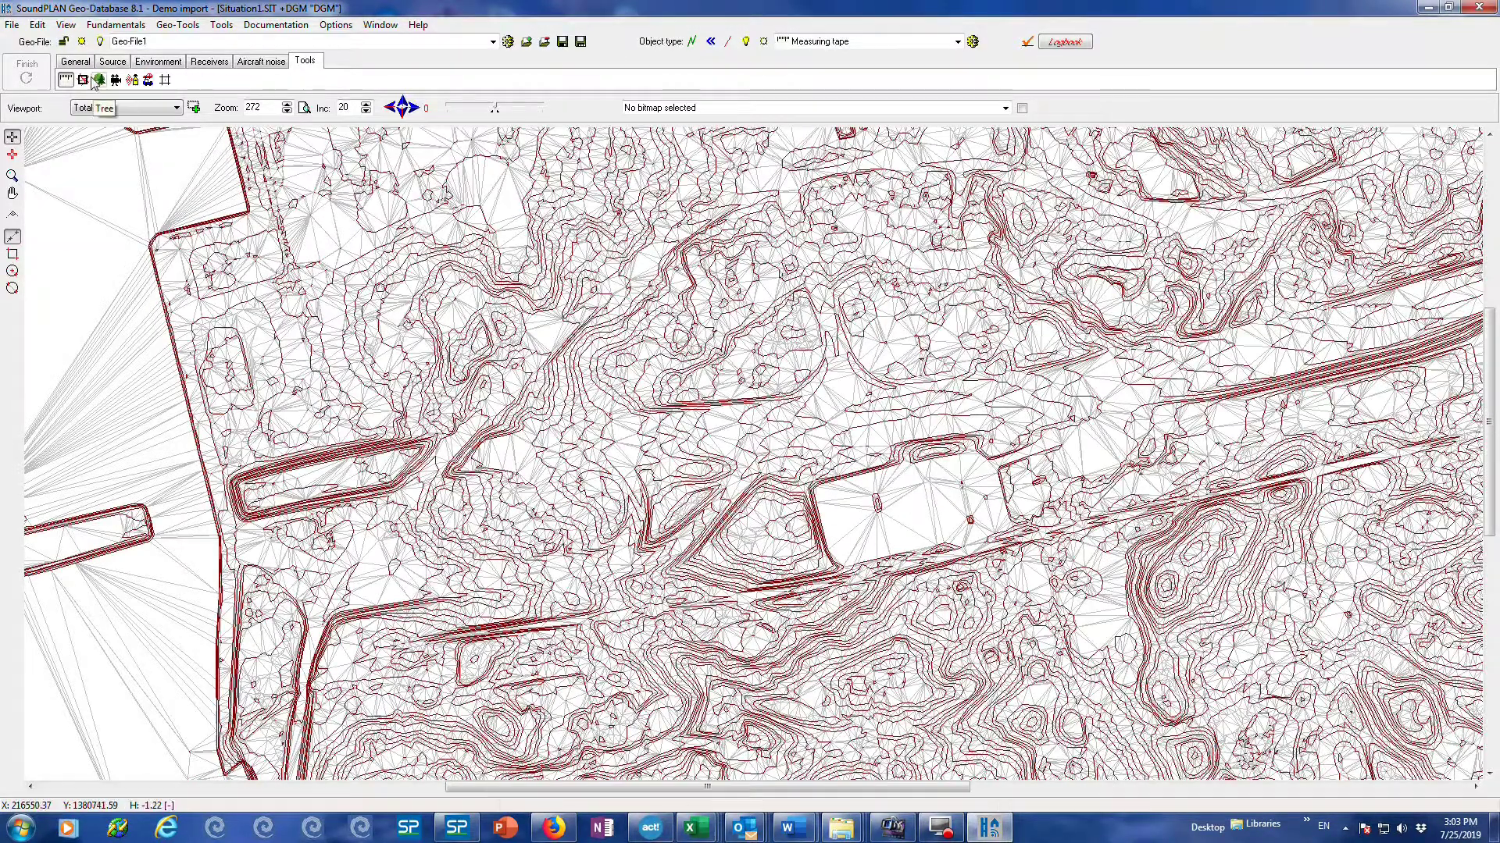
- Save the situation and recalculate the DGM, overwriting the previous result
{"action": "left_click", "coordinate": [17, 25]}
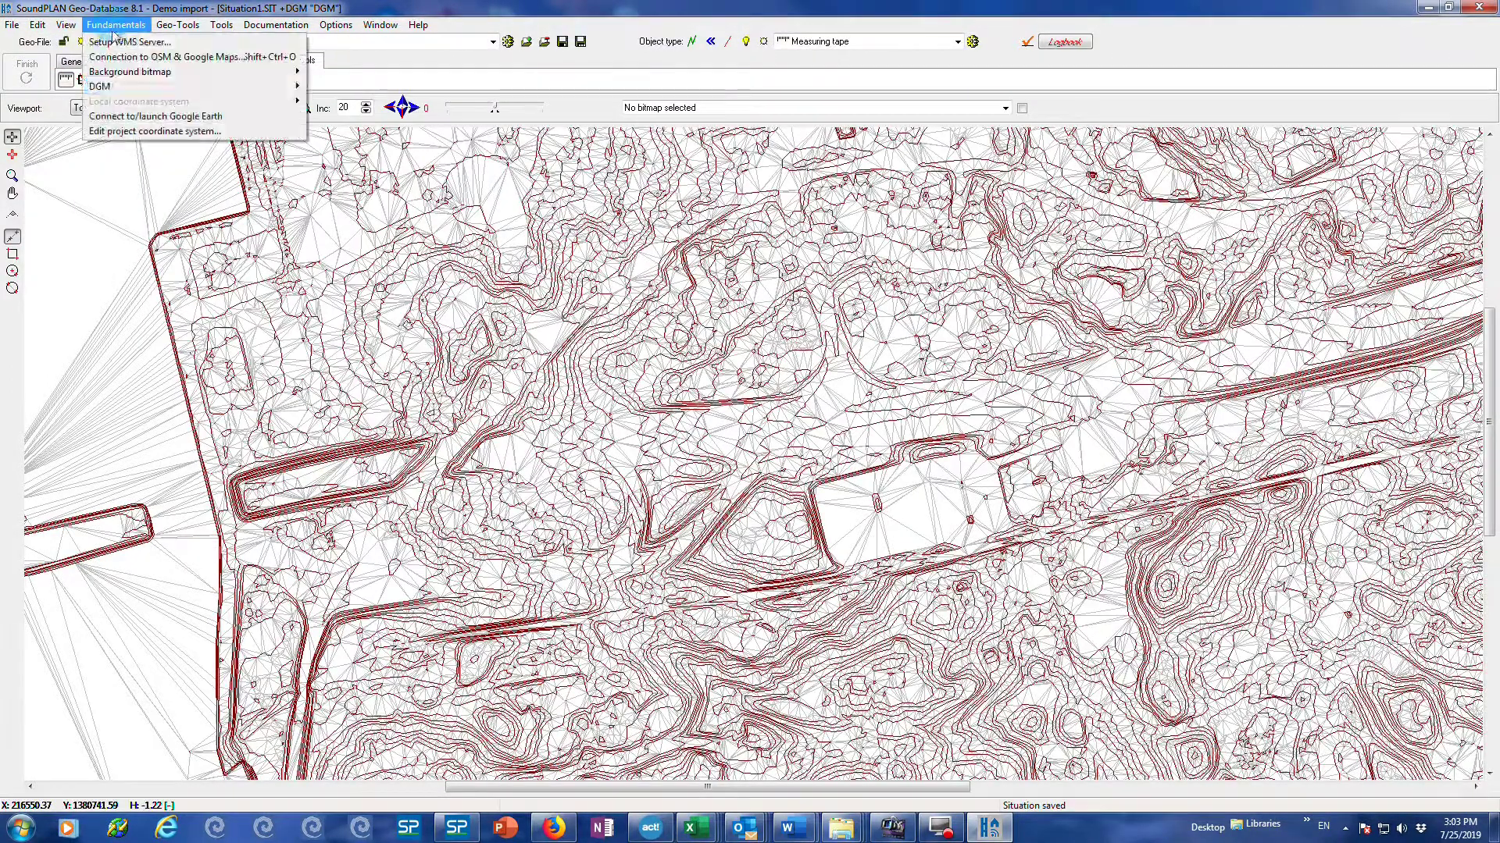
{"action": "mouse_move", "coordinate": [234, 86]}
{"action": "left_click", "coordinate": [340, 90]}
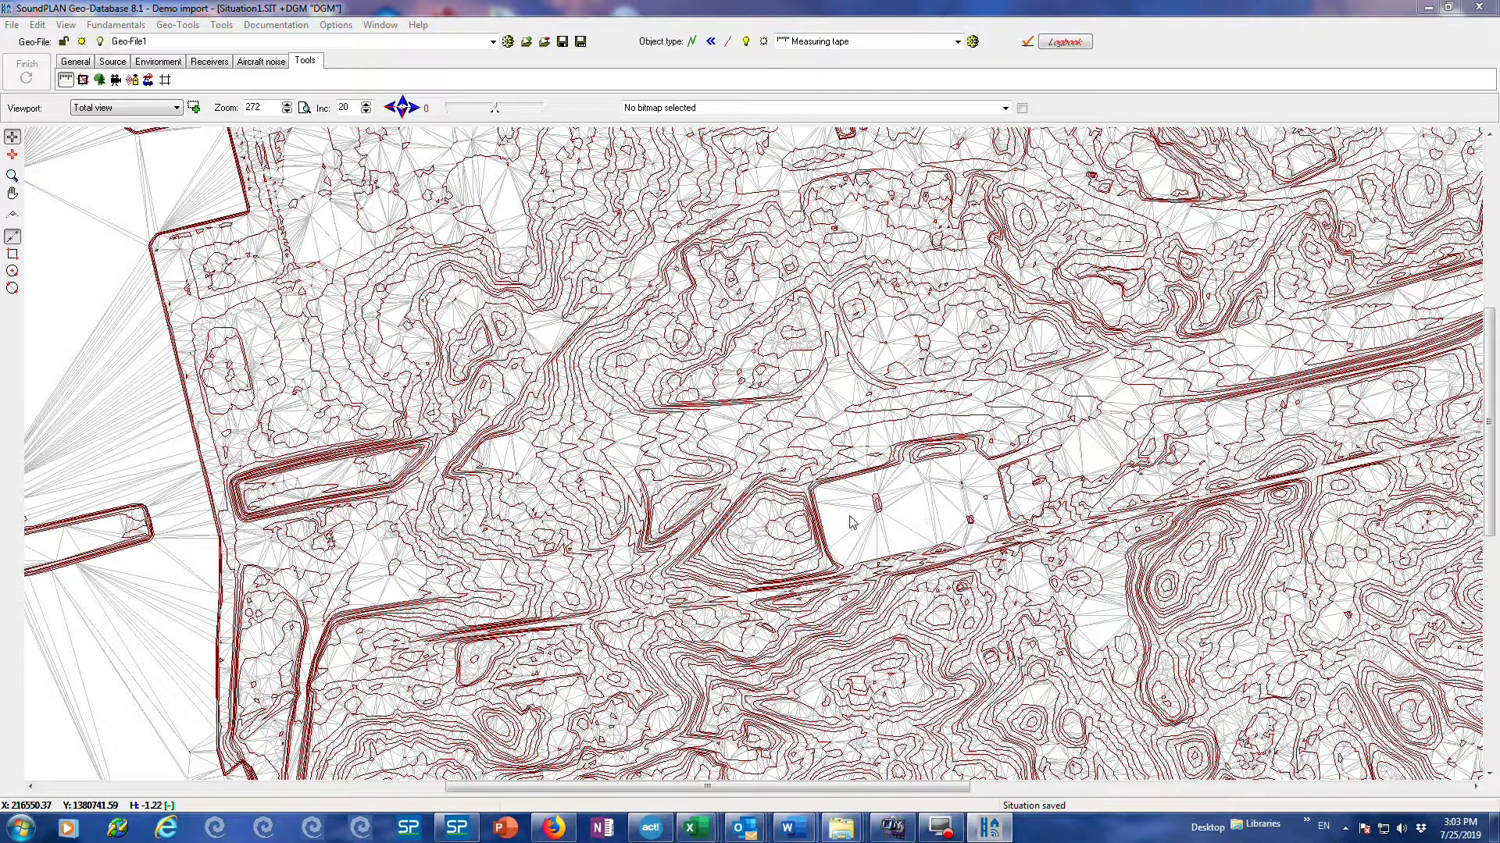
{"action": "left_click", "coordinate": [757, 672]}
{"action": "left_click", "coordinate": [832, 394]}
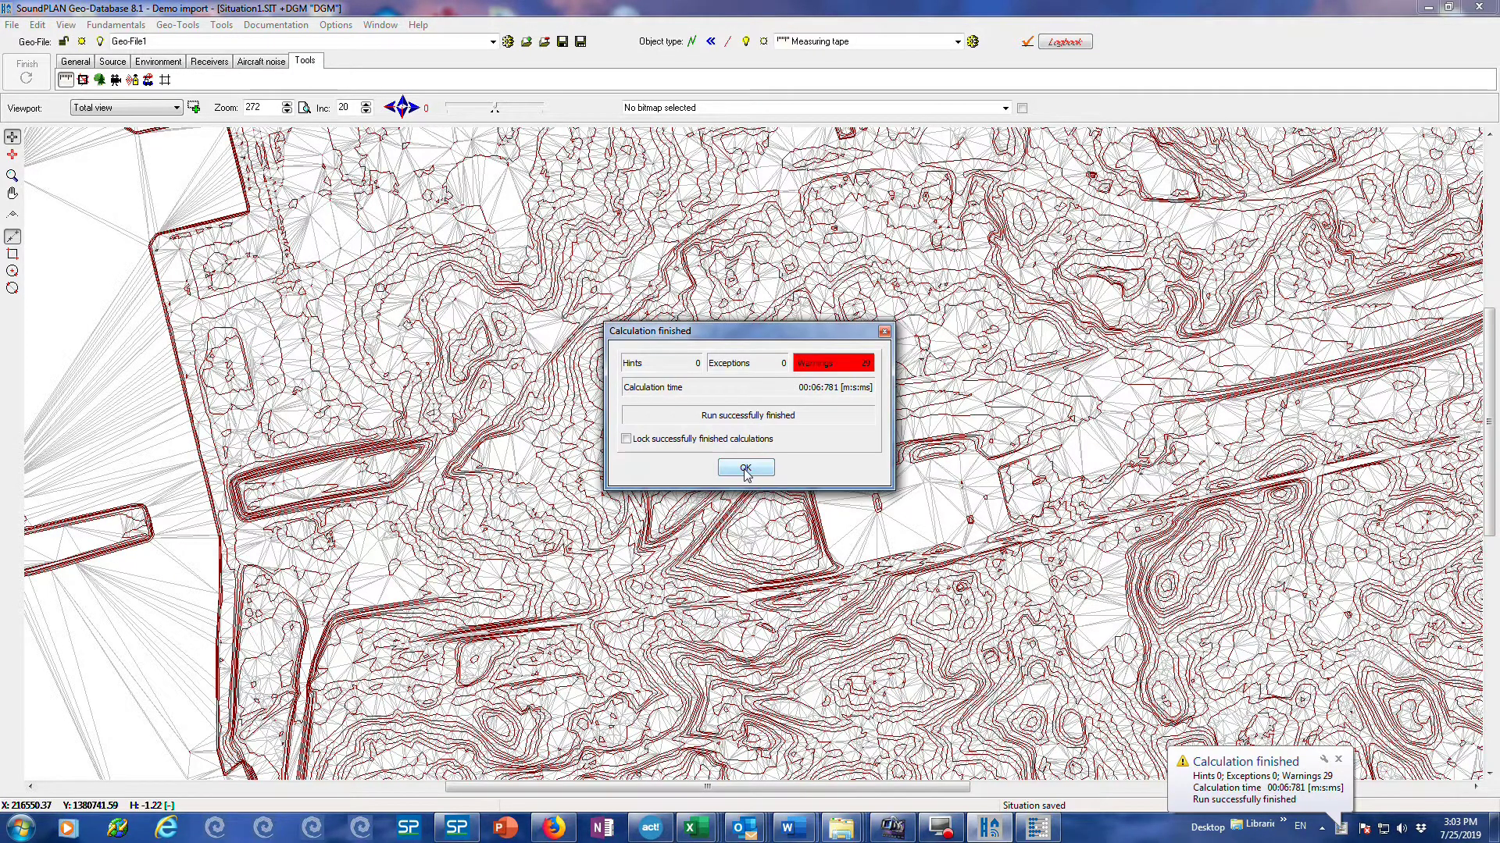
{"action": "left_click", "coordinate": [746, 468]}
{"action": "scroll", "coordinate": [769, 459], "scroll_direction": "up", "scroll_amount": 5}
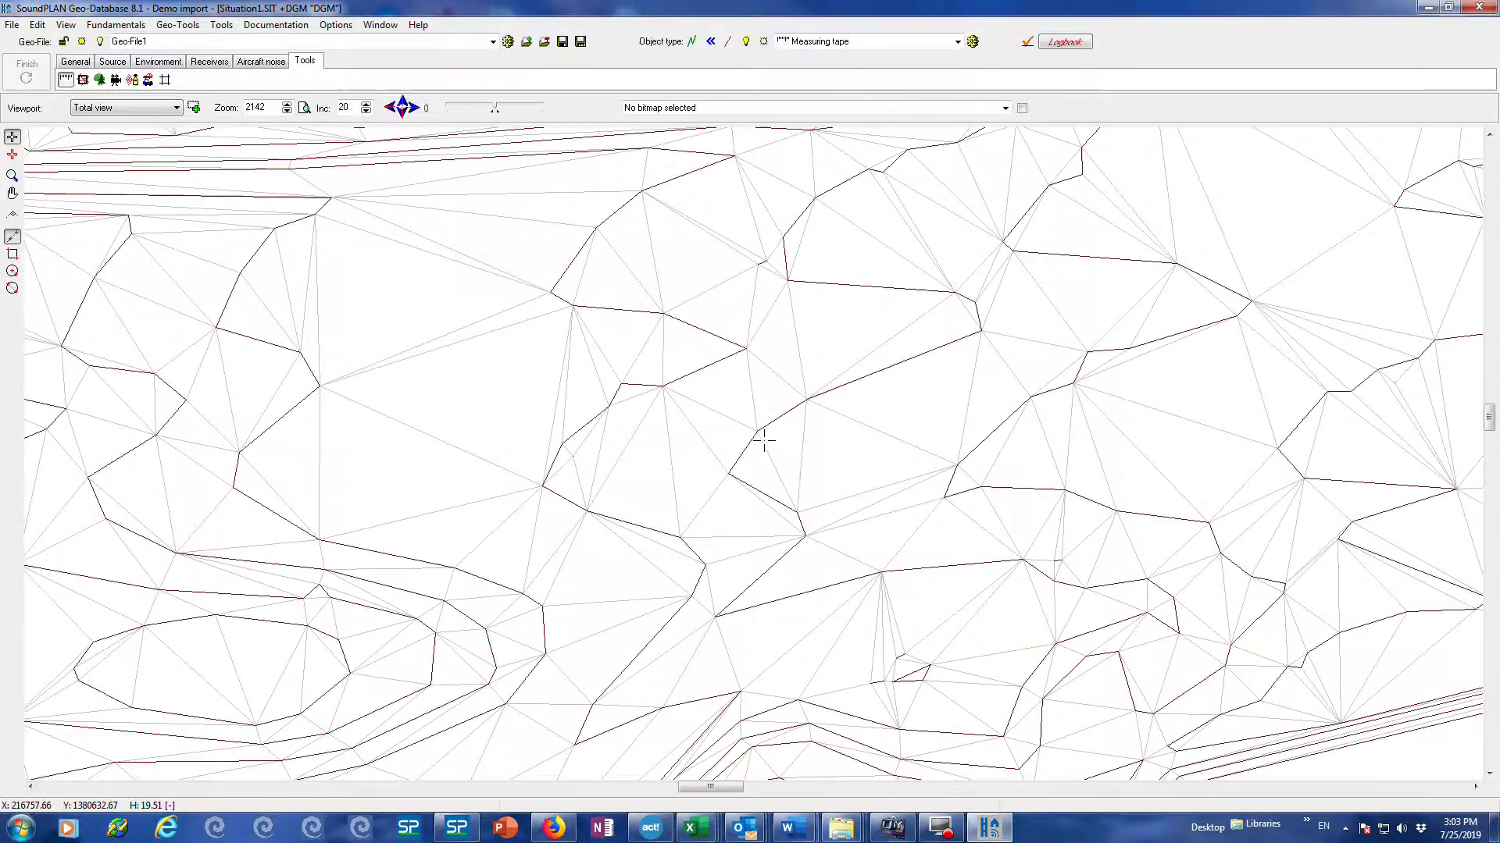
- Show the recalculated DGM as a 3D map and rotate and tilt the draped-contour terrain to inspect it
{"action": "left_click", "coordinate": [66, 24]}
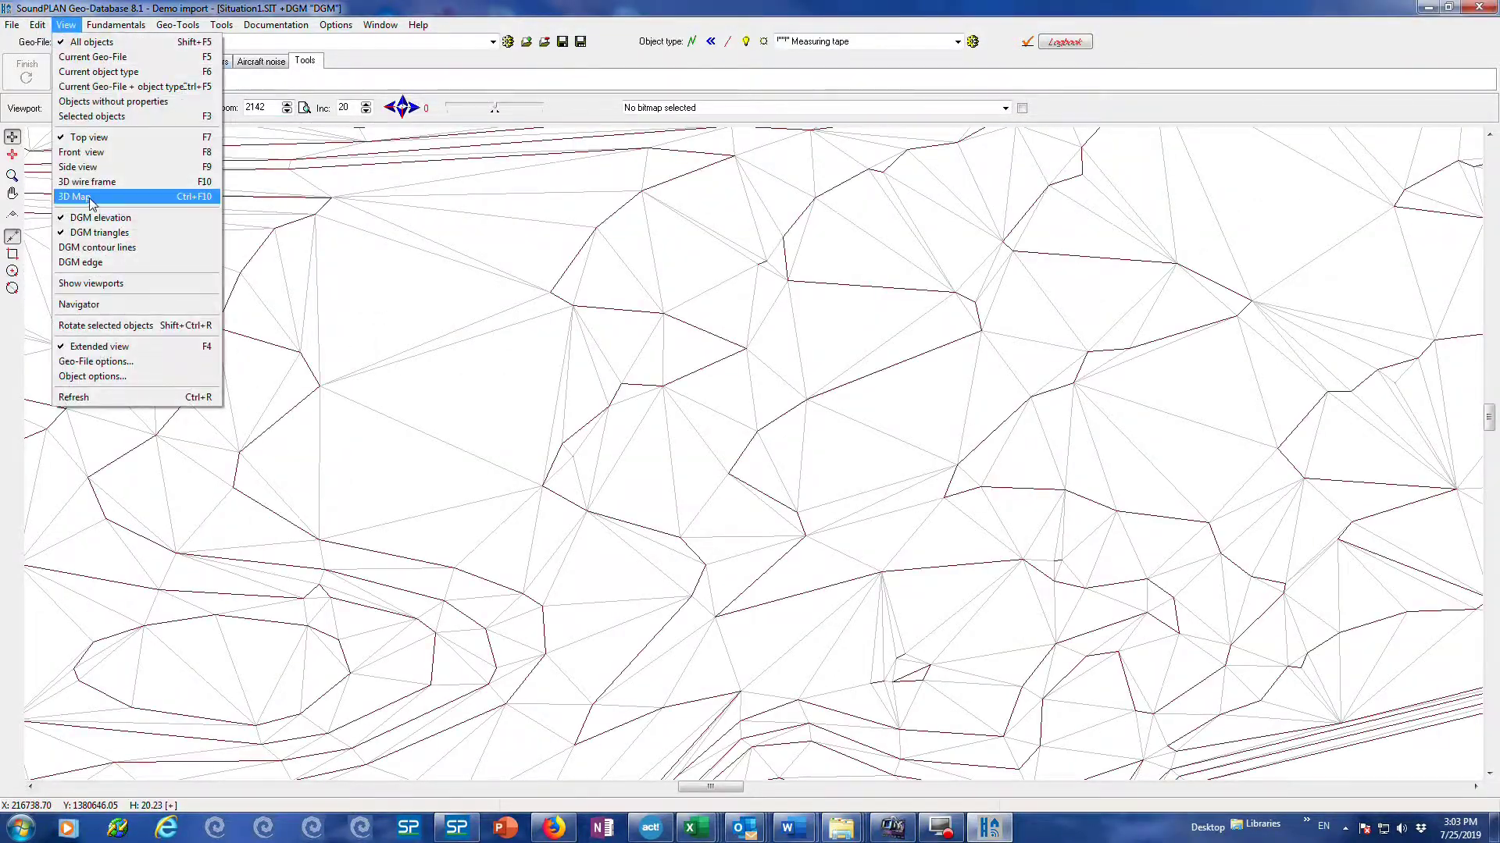
{"action": "left_click", "coordinate": [91, 199]}
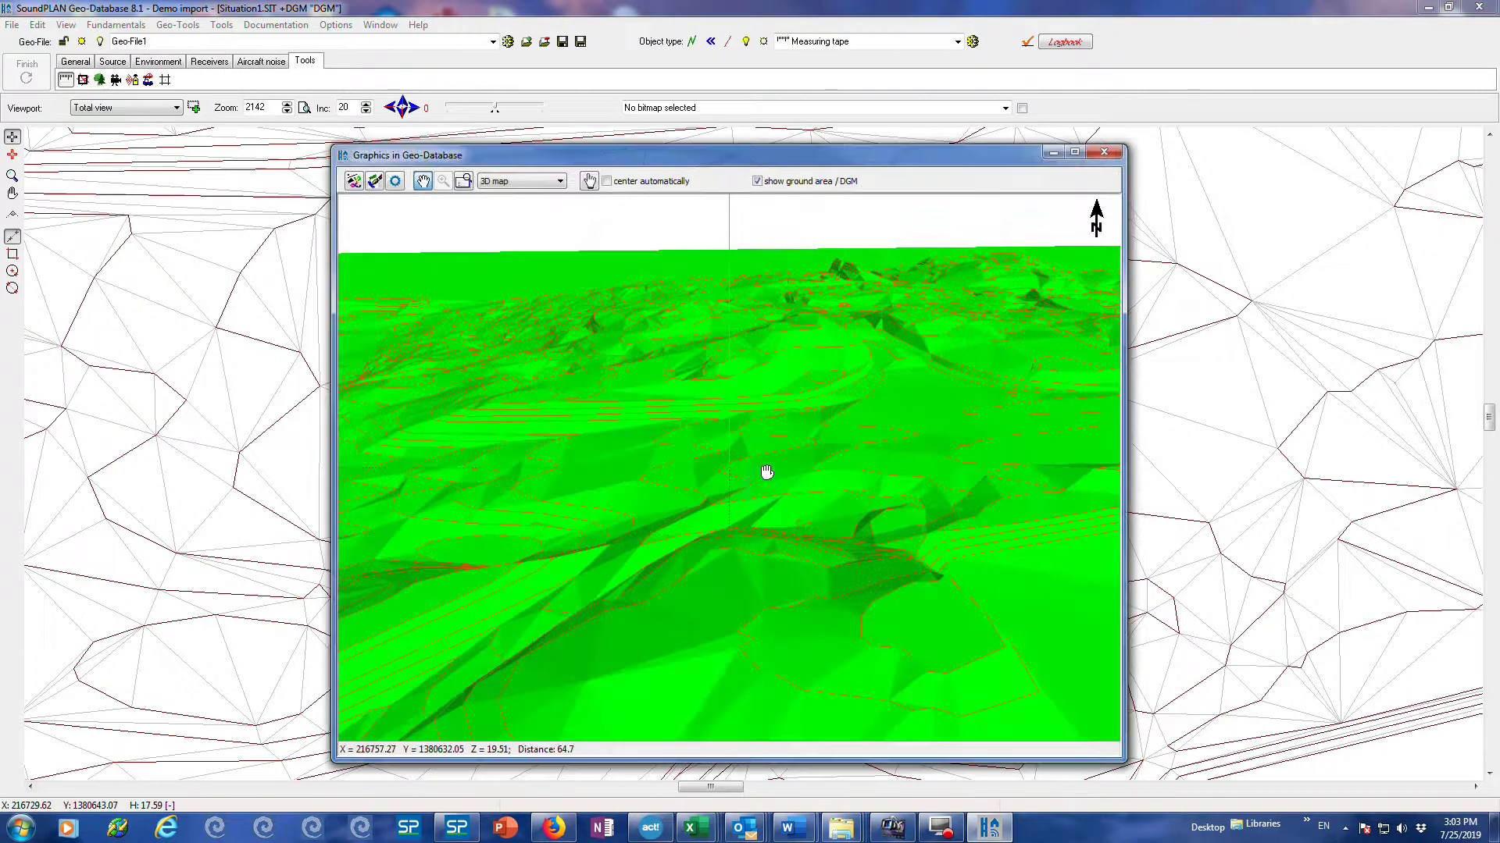
{"action": "left_click_drag", "start_coordinate": [766, 469], "coordinate": [824, 436]}
{"action": "scroll", "coordinate": [822, 430], "scroll_direction": "down", "scroll_amount": 5}
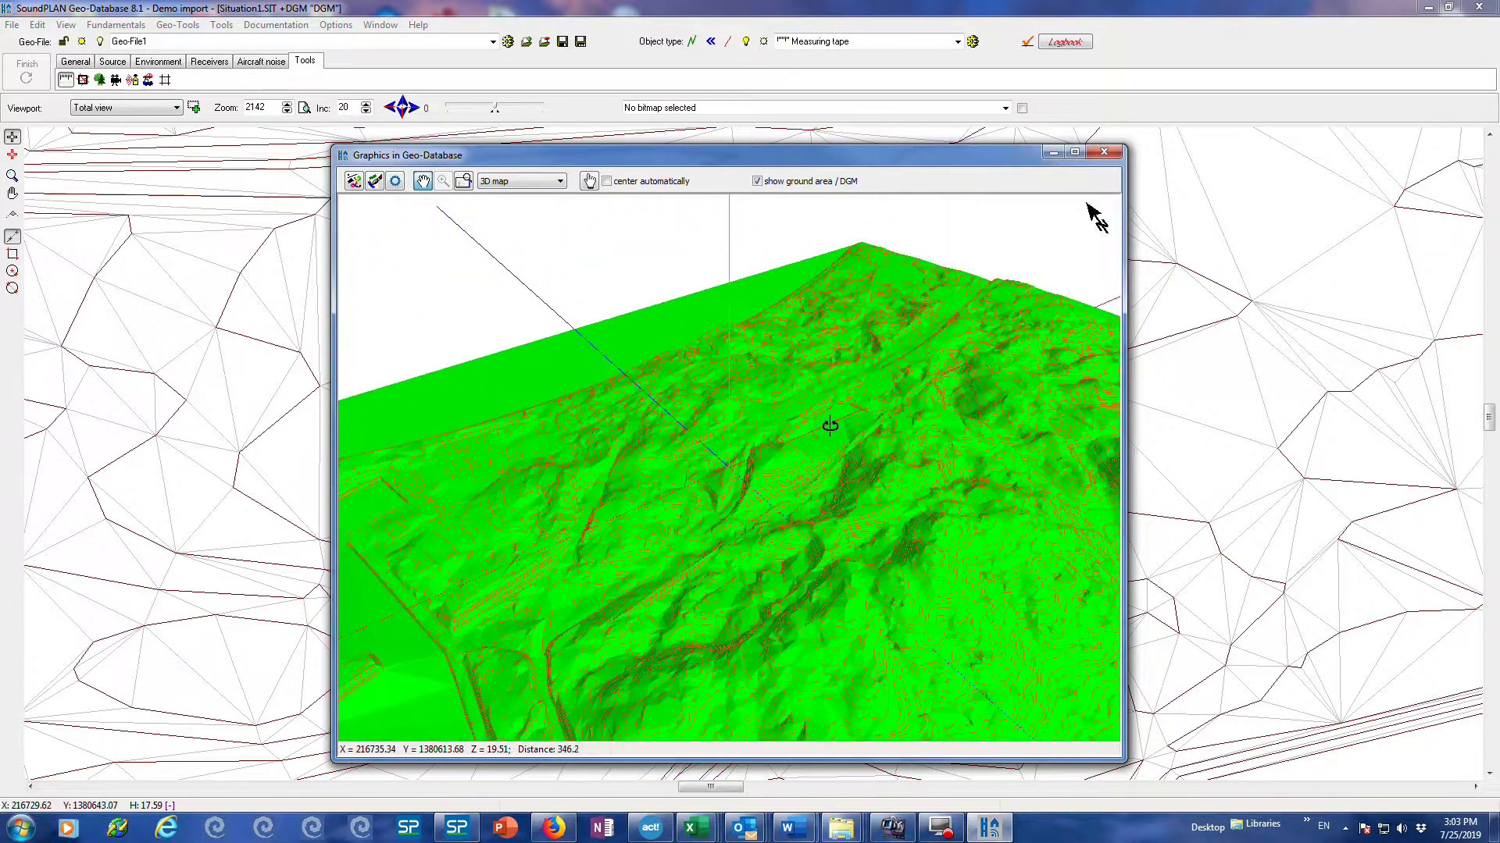
{"action": "left_click_drag", "start_coordinate": [736, 490], "coordinate": [700, 496]}
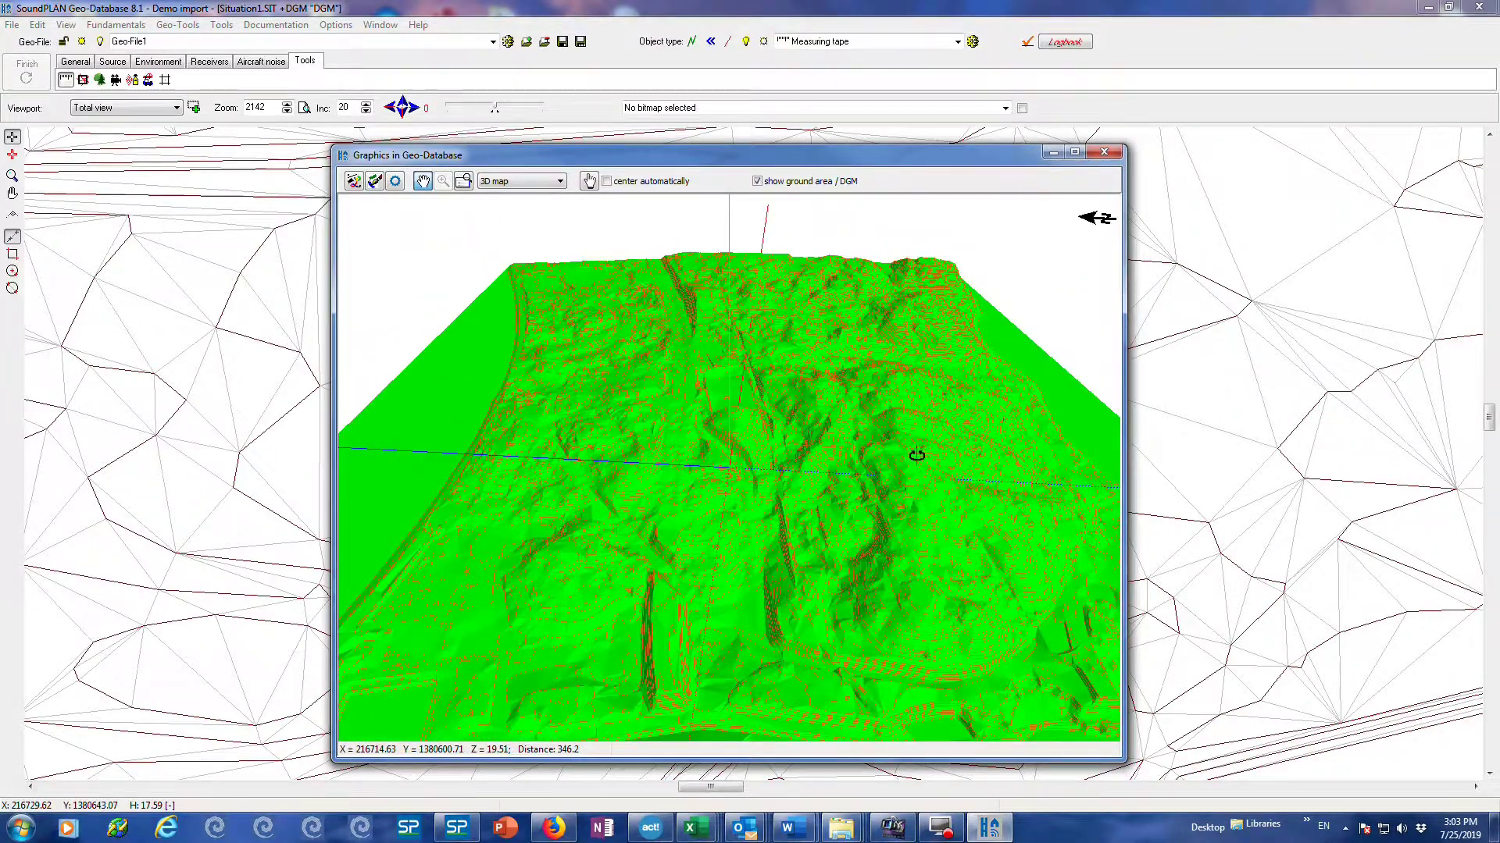